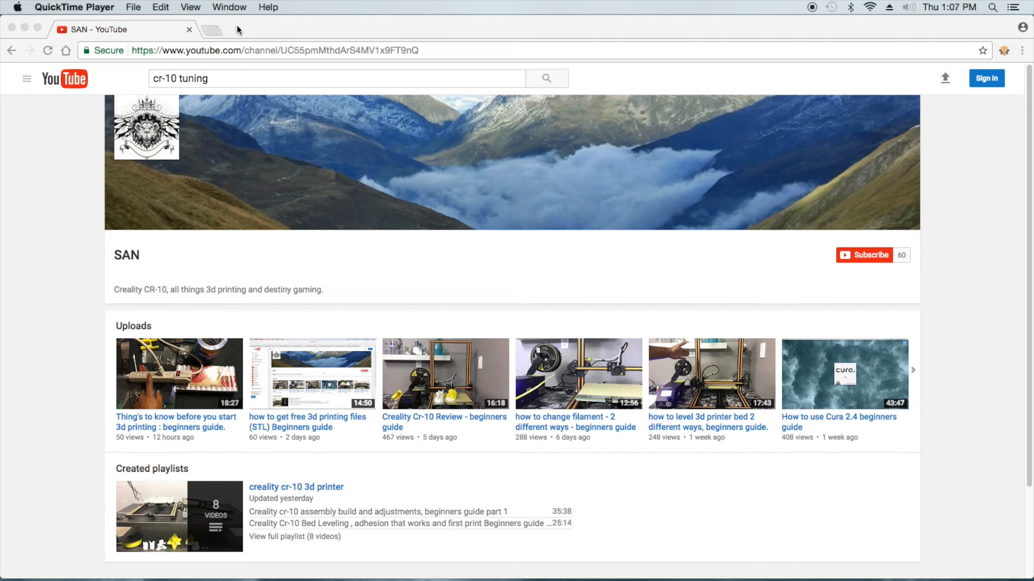
- Open meshmixer.com in a new browser tab and go to its download page
{"action": "left_click", "coordinate": [214, 29]}
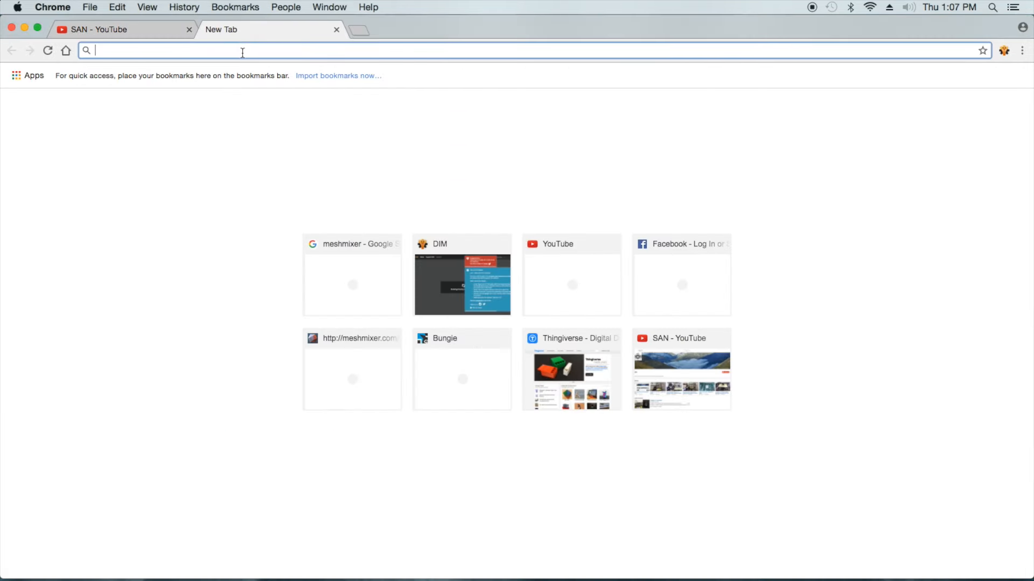
{"action": "type", "text": "meshmixer.com"}
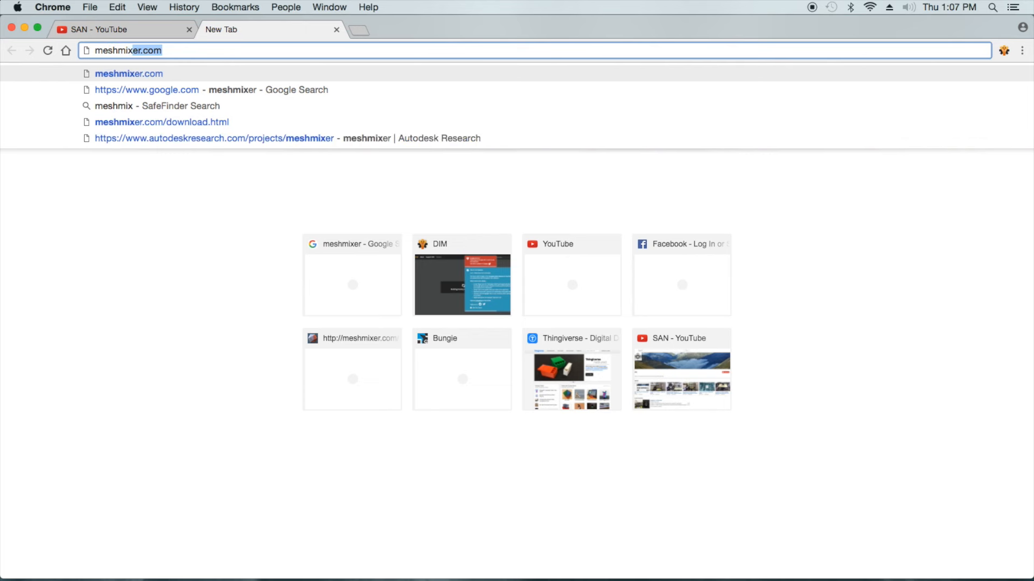
{"action": "key", "text": "Return"}
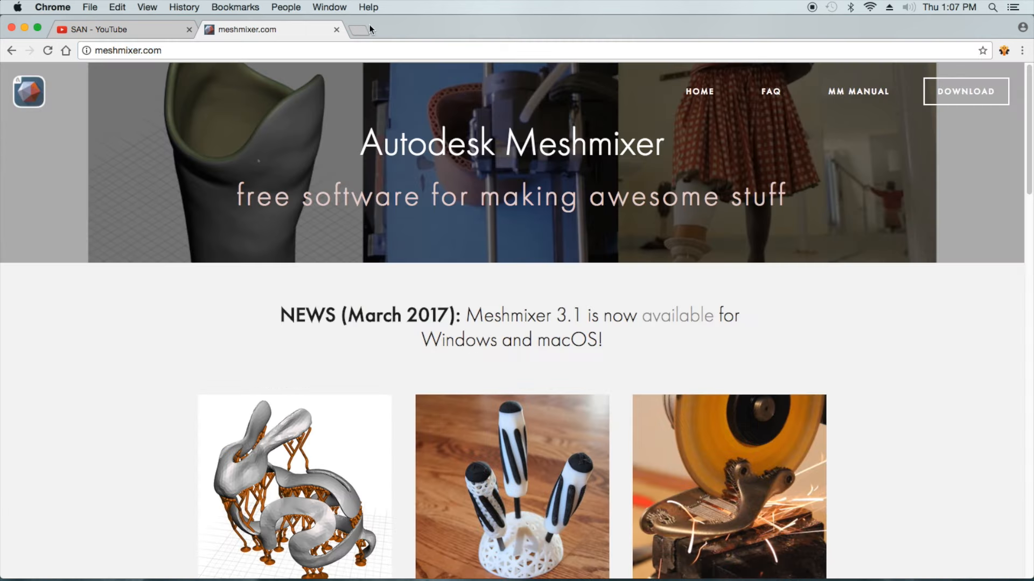
{"action": "left_click", "coordinate": [964, 101]}
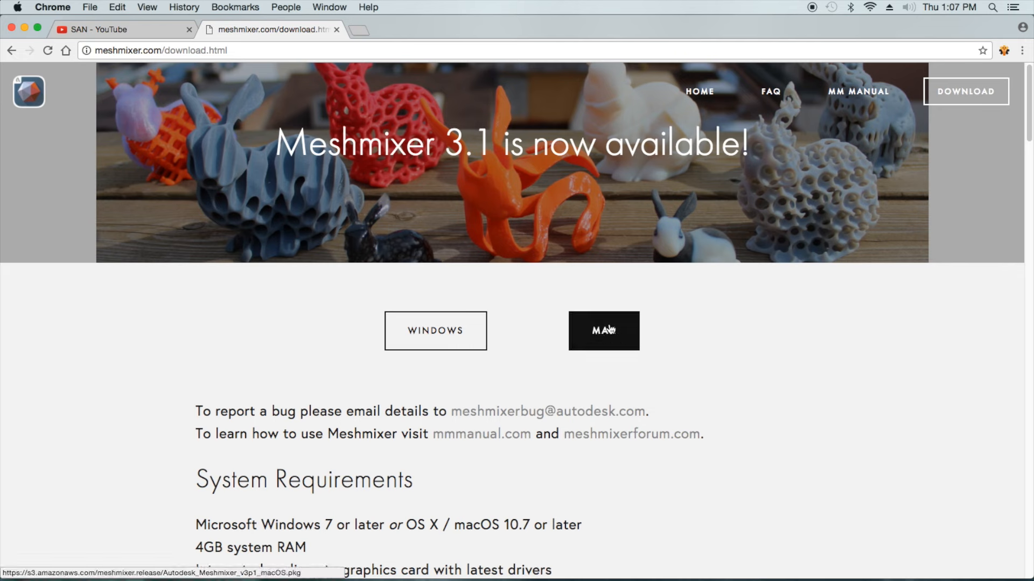
- Start downloading the Mac installer of Meshmixer and cancel the download
{"action": "left_click", "coordinate": [638, 339]}
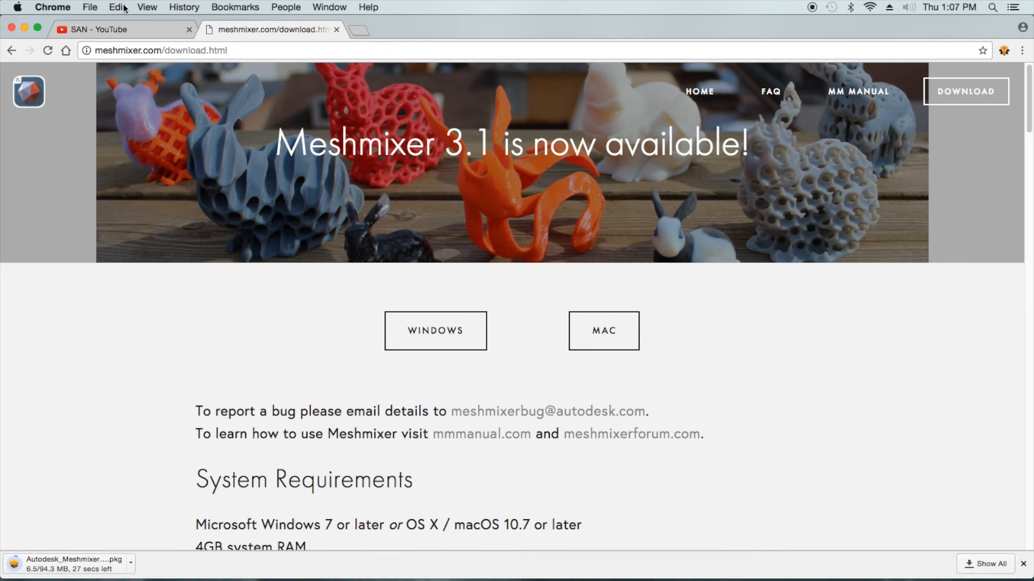
{"action": "left_click", "coordinate": [132, 562]}
{"action": "left_click", "coordinate": [62, 153]}
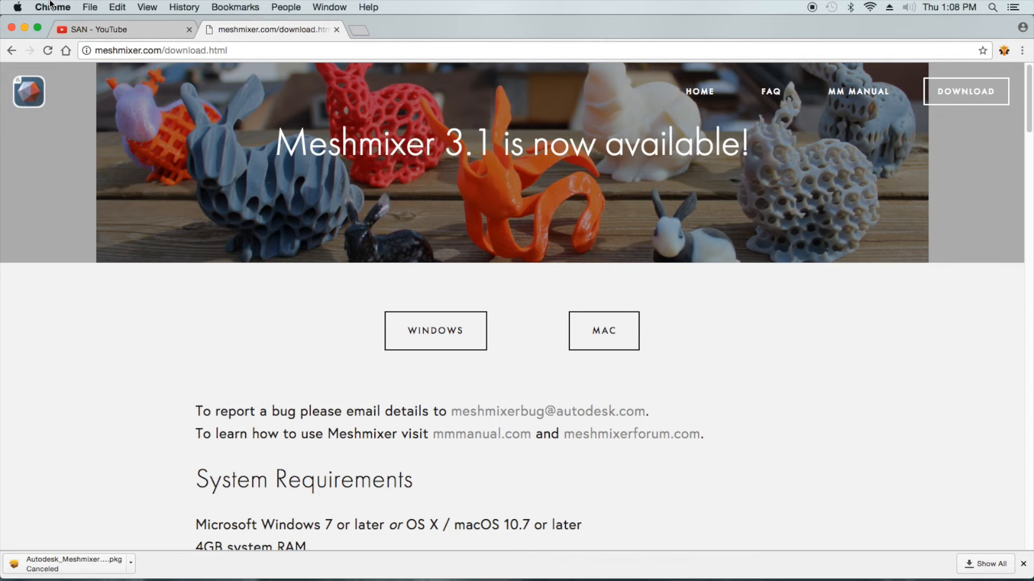
- Put the browser window away, switch to Autodesk Meshmixer and import the sample bunny
{"action": "left_click", "coordinate": [25, 27]}
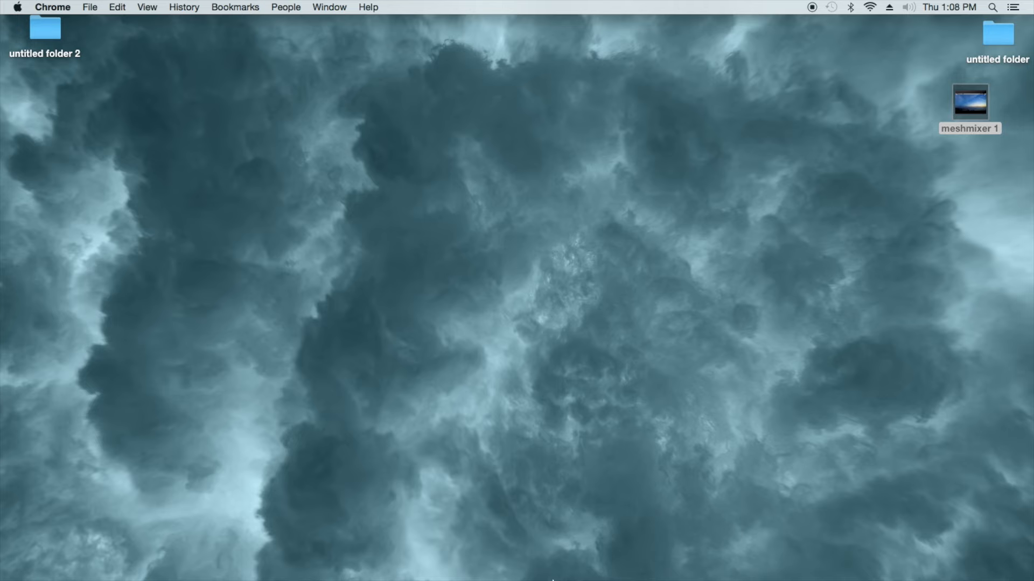
{"action": "mouse_move", "coordinate": [553, 579]}
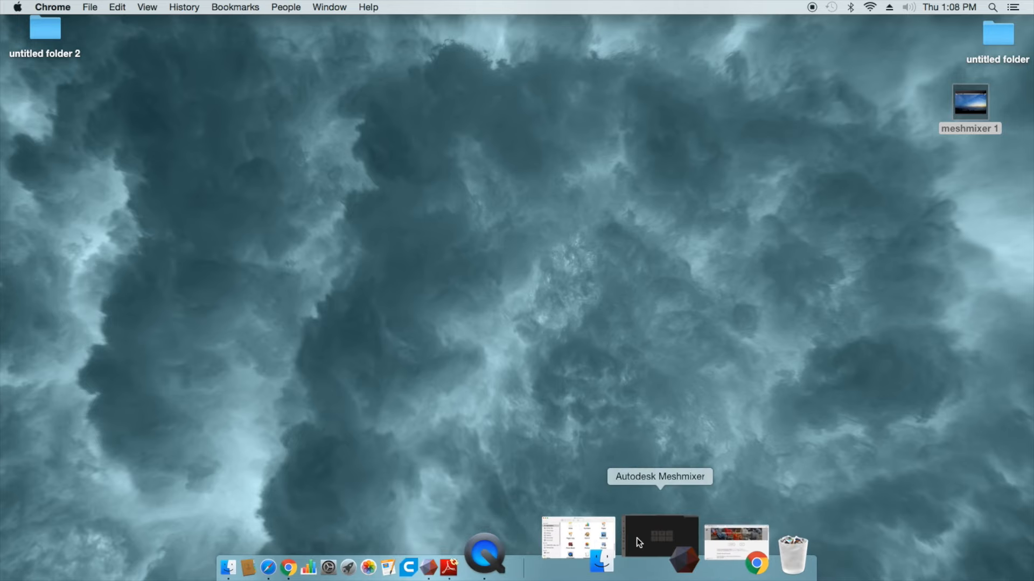
{"action": "left_click", "coordinate": [636, 538]}
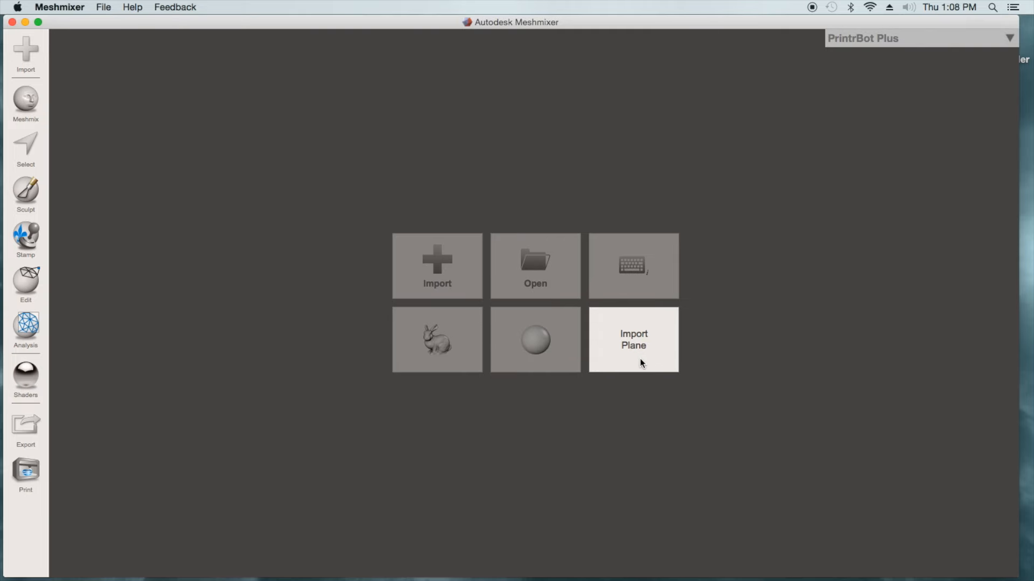
{"action": "left_click", "coordinate": [417, 343]}
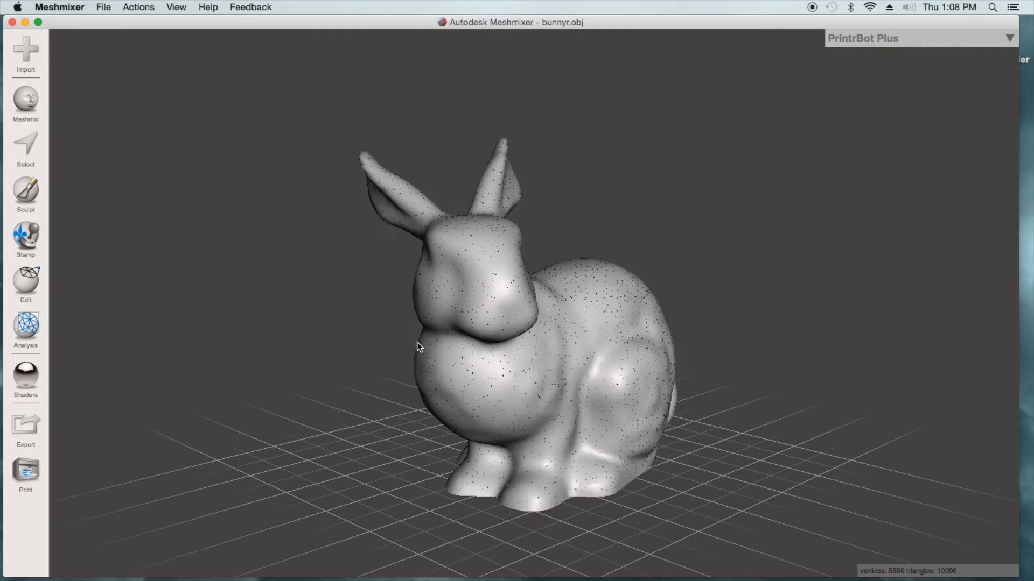
{"action": "right_click_drag", "start_coordinate": [416, 409], "coordinate": [511, 377]}
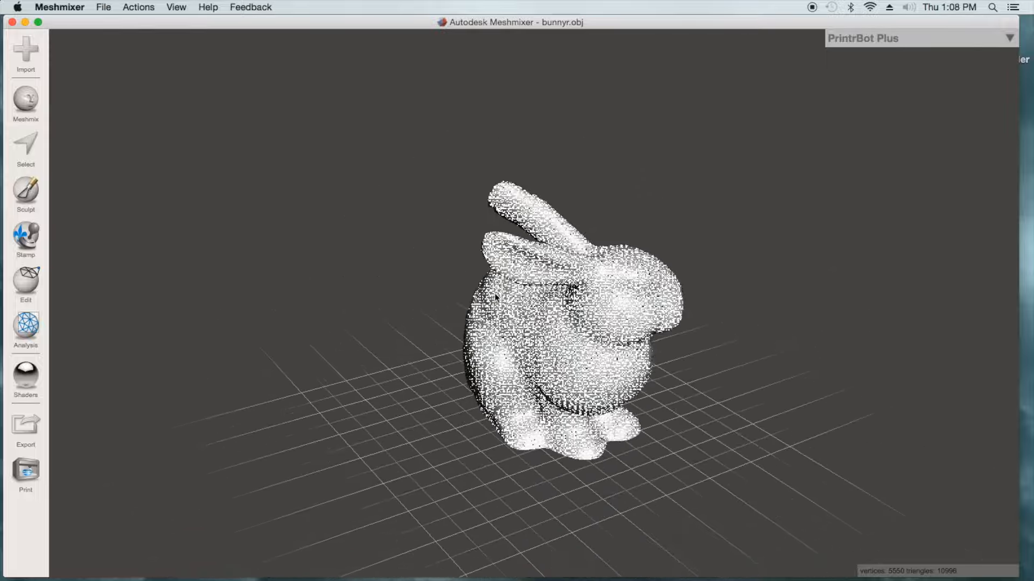
- Review the navigation mode options in the general preferences and close the preferences
{"action": "left_click", "coordinate": [104, 7]}
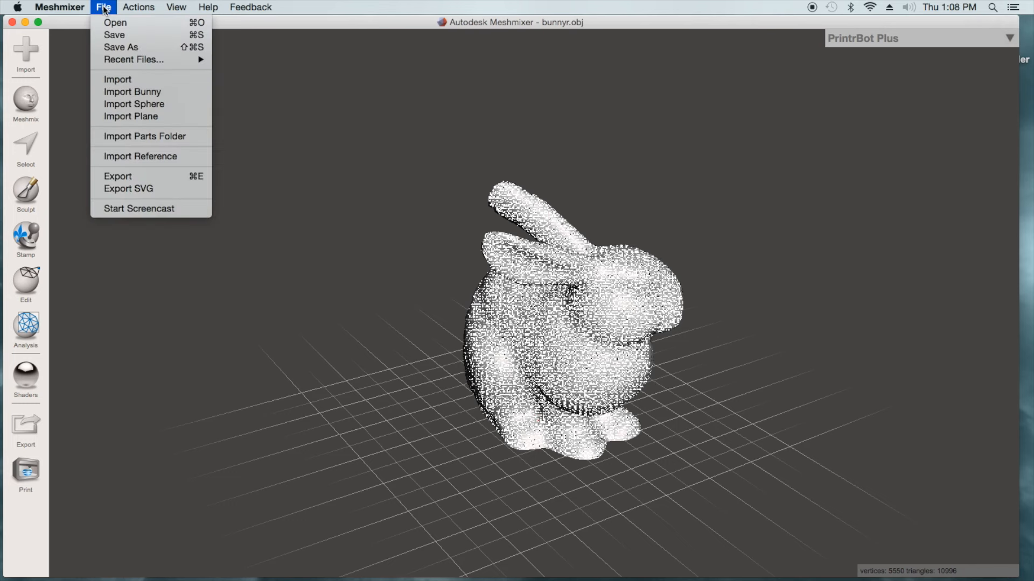
{"action": "mouse_move", "coordinate": [60, 7]}
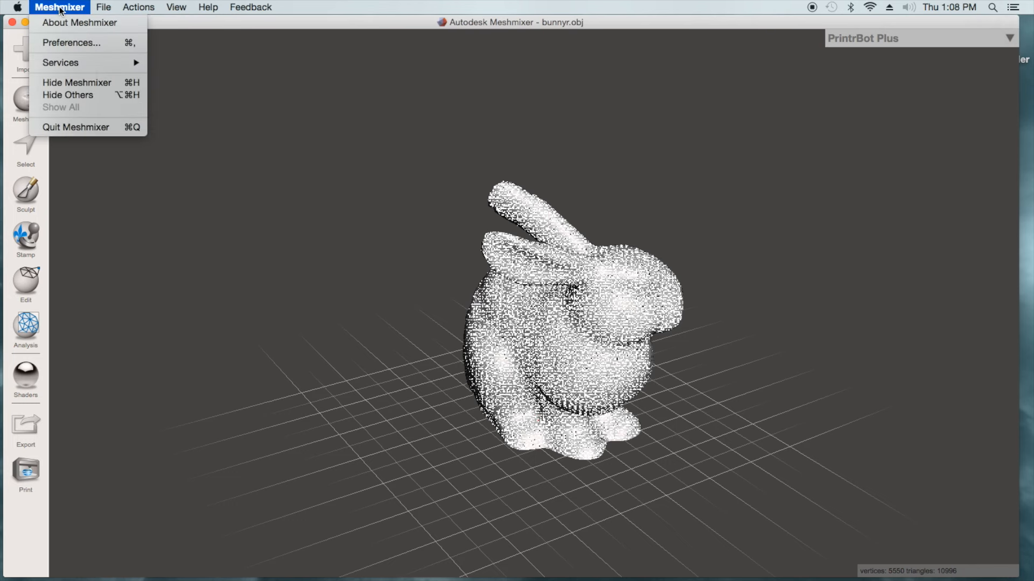
{"action": "left_click", "coordinate": [65, 43]}
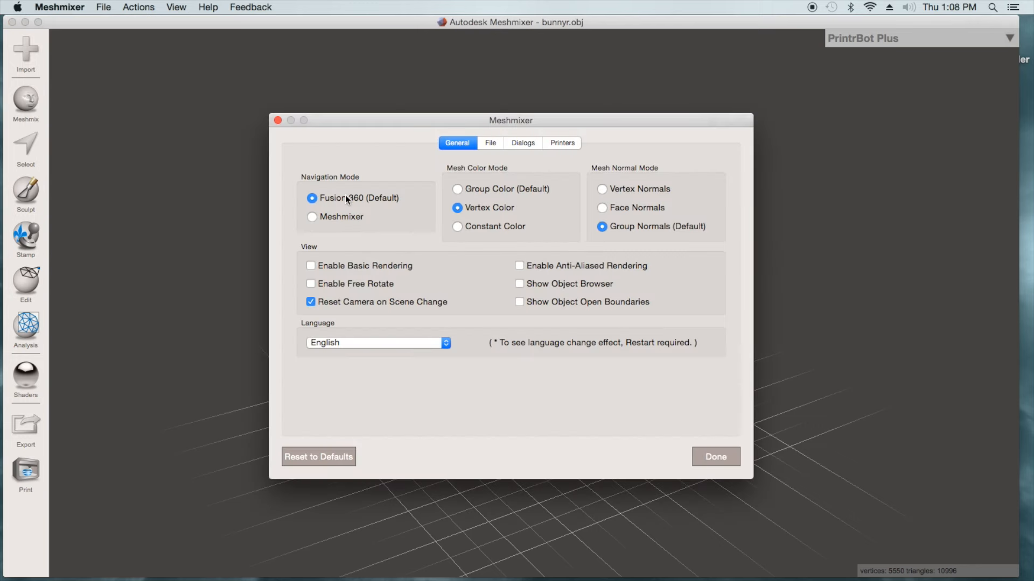
{"action": "left_click", "coordinate": [316, 217]}
{"action": "left_click", "coordinate": [716, 457]}
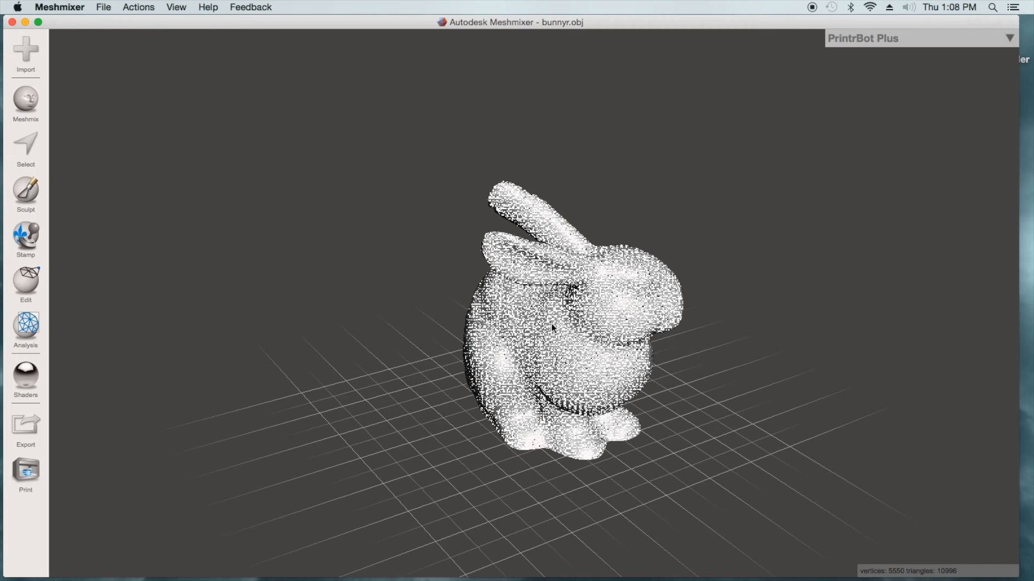
{"action": "left_click", "coordinate": [67, 9]}
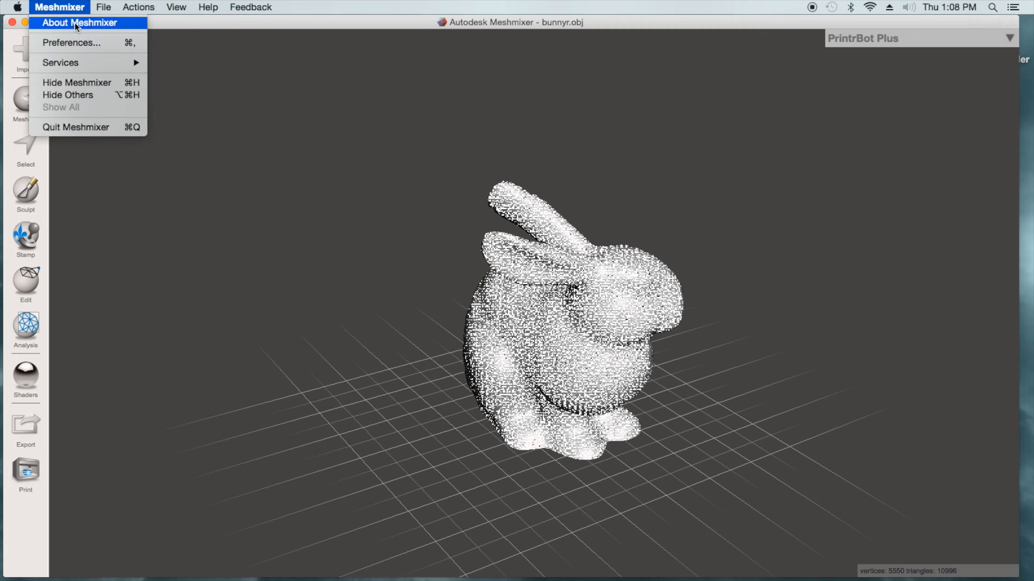
{"action": "left_click", "coordinate": [75, 47]}
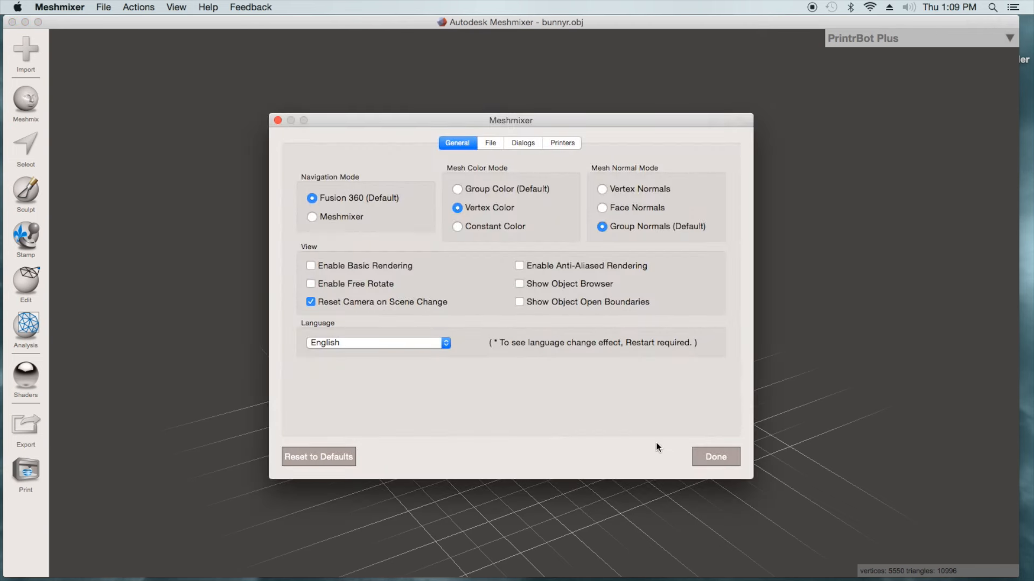
{"action": "left_click", "coordinate": [713, 456]}
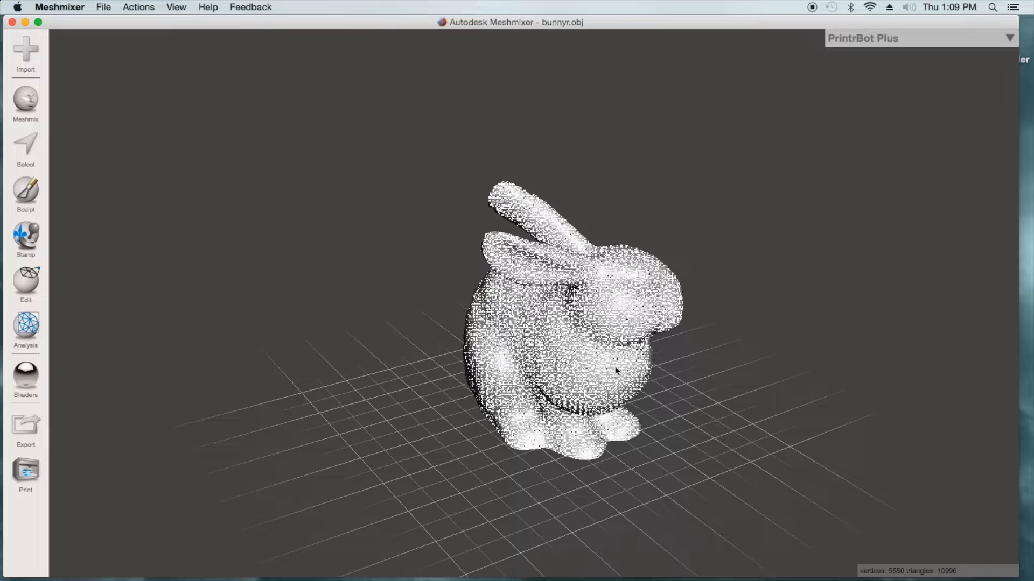
- Turn off Flip Z-Y on Import/Export while starting an append import, and cancel the mesh file selection
{"action": "right_click_drag", "start_coordinate": [591, 346], "coordinate": [602, 259]}
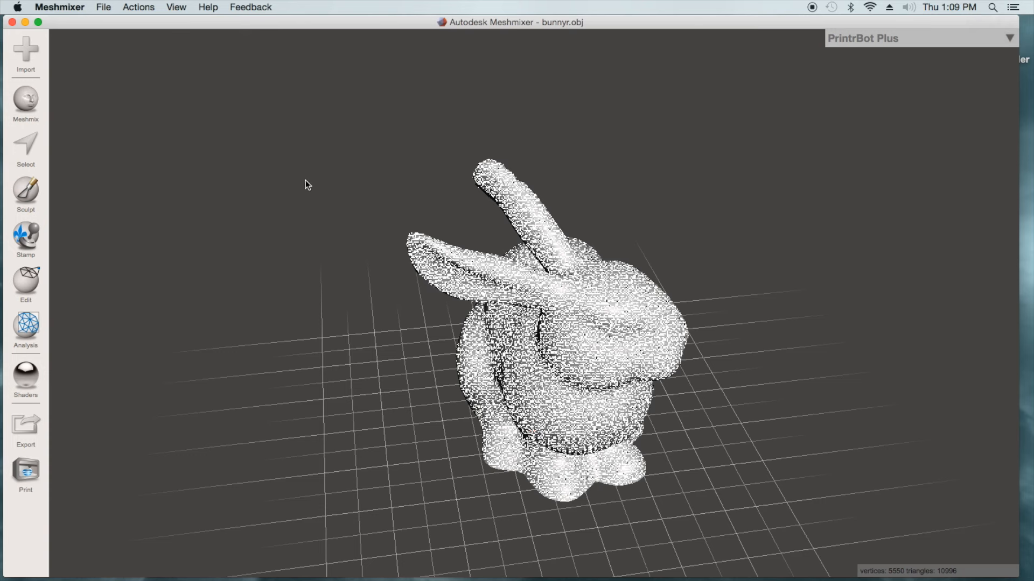
{"action": "left_click", "coordinate": [28, 54]}
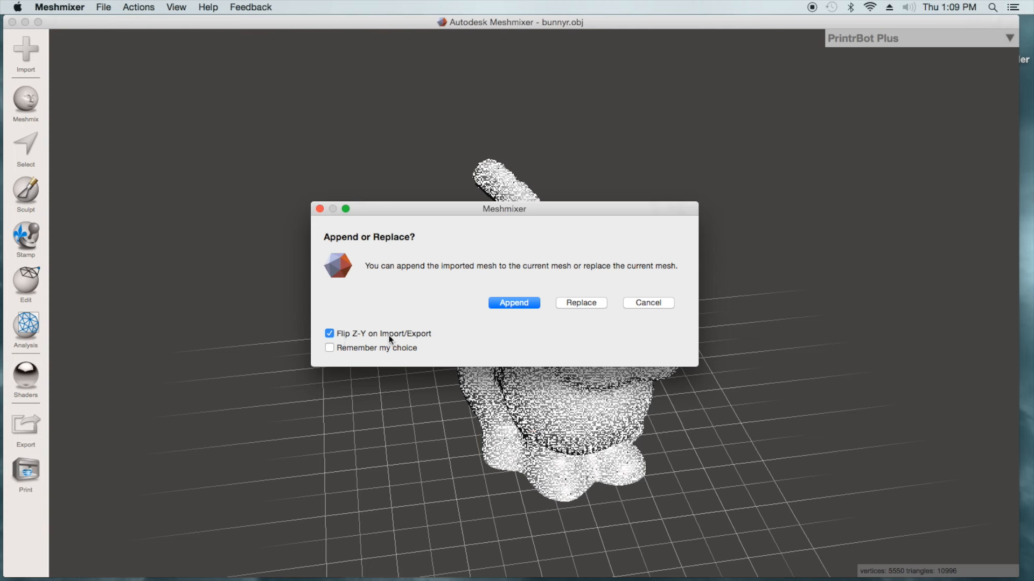
{"action": "left_click", "coordinate": [329, 333]}
{"action": "left_click", "coordinate": [514, 303]}
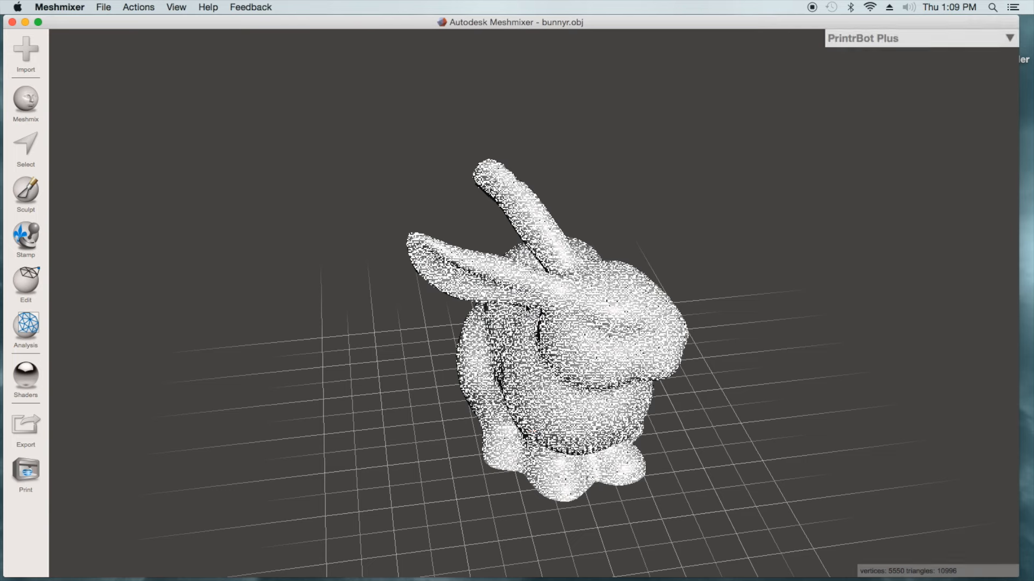
{"action": "left_click", "coordinate": [31, 57]}
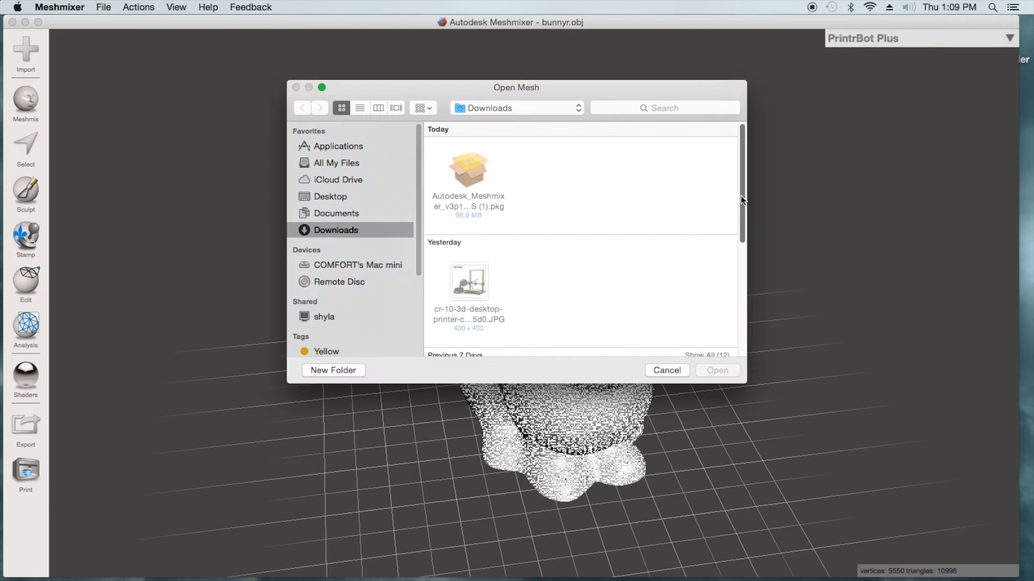
{"action": "left_click", "coordinate": [669, 371]}
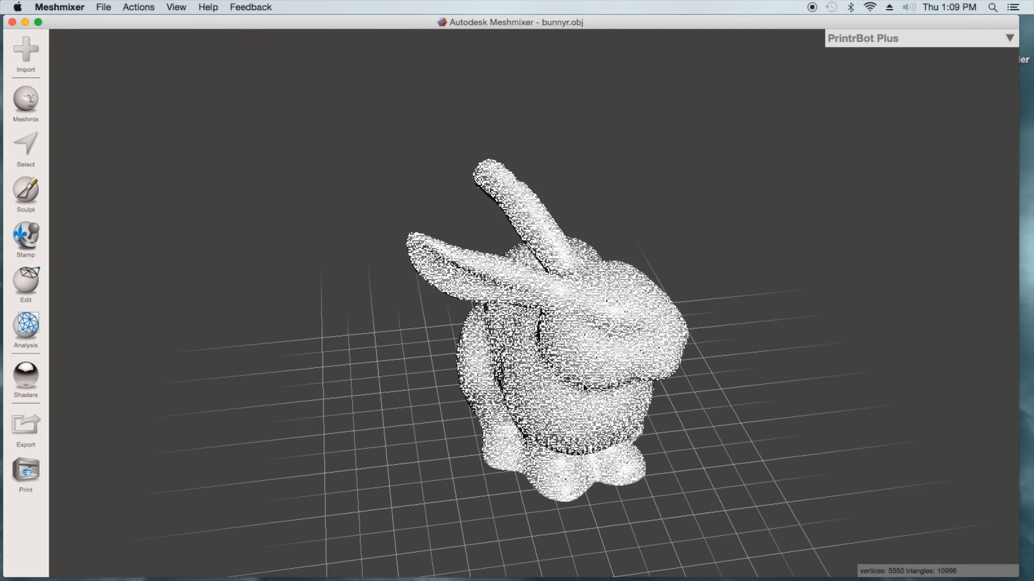
- Select the entire bunny mesh and delete it
{"action": "key", "text": "super+a"}
{"action": "key", "text": "Delete"}
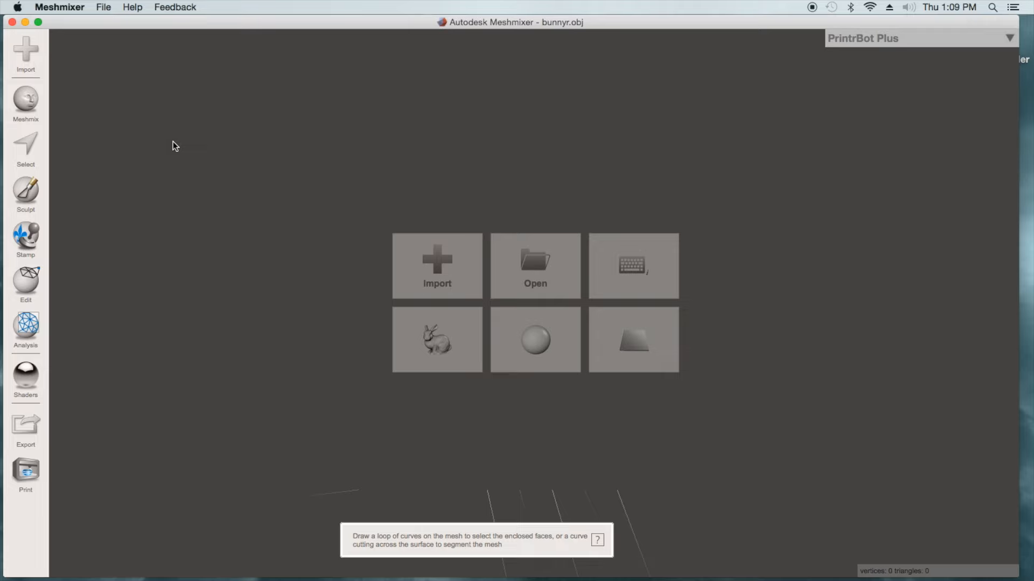
- Import the sample bunny again, select all of its faces and delete them
{"action": "left_click", "coordinate": [457, 345]}
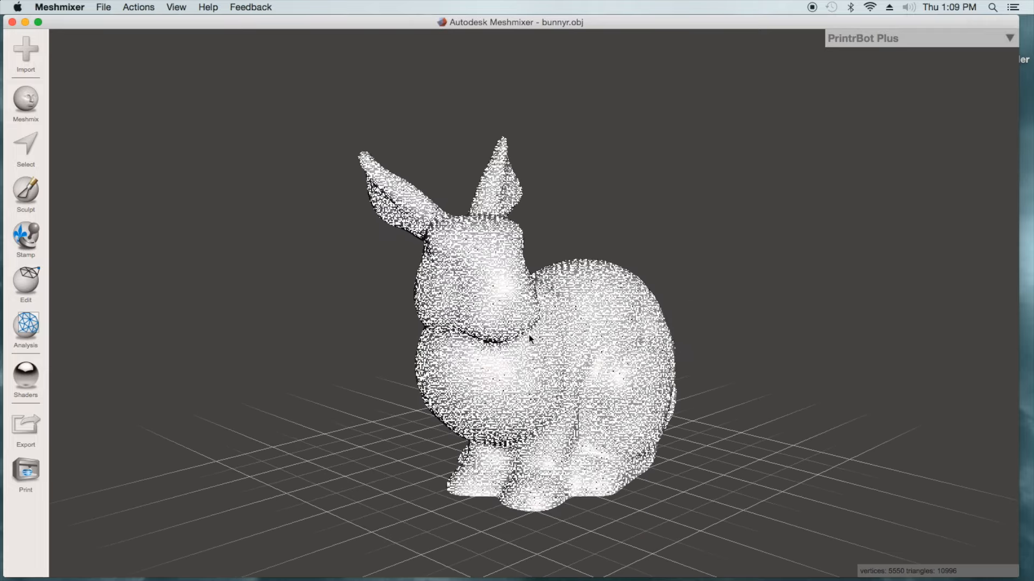
{"action": "key", "text": "s"}
{"action": "key", "text": "ctrl+a"}
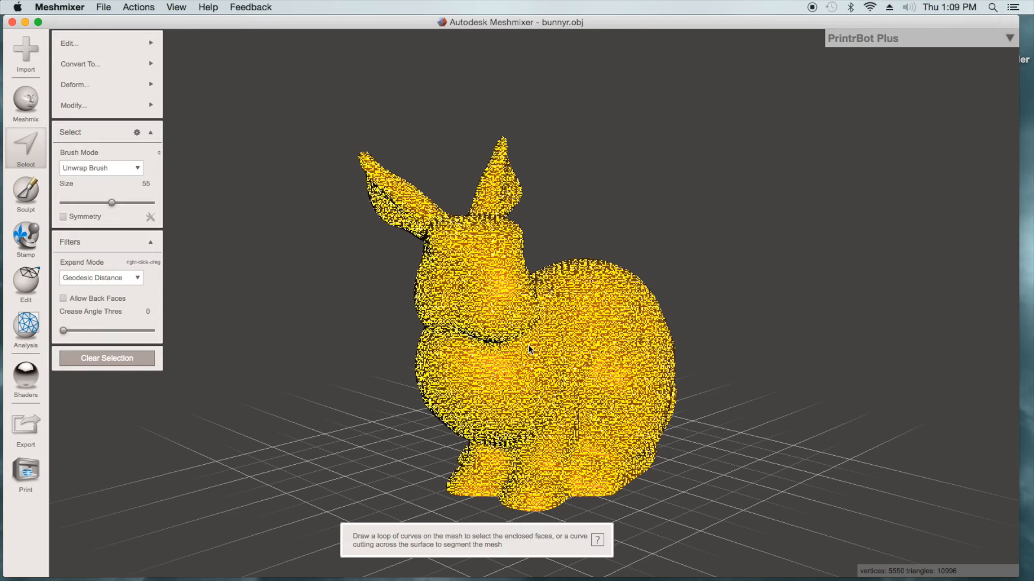
{"action": "key", "text": "Delete"}
- Open the mesh file 8-stand_v2.stl from the Downloads folder
{"action": "left_click", "coordinate": [509, 289]}
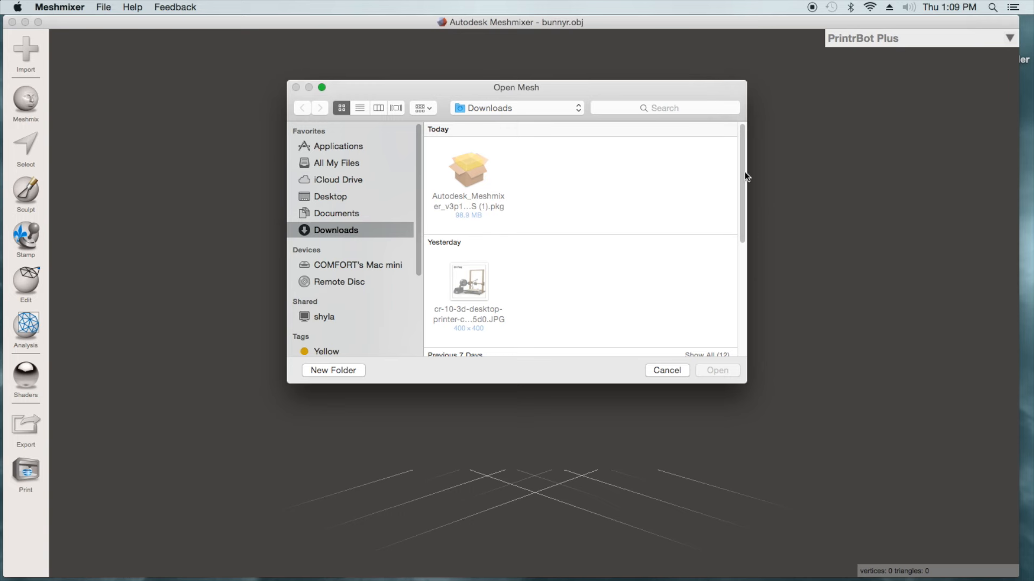
{"action": "left_click_drag", "start_coordinate": [743, 198], "coordinate": [741, 307]}
{"action": "double_click", "coordinate": [467, 191]}
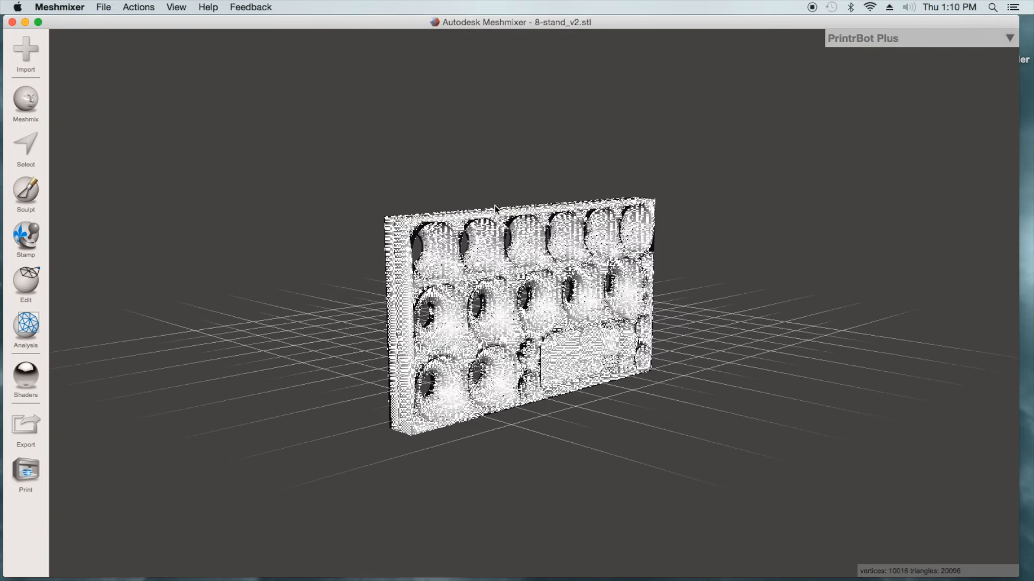
{"action": "right_click_drag", "start_coordinate": [611, 389], "coordinate": [773, 378]}
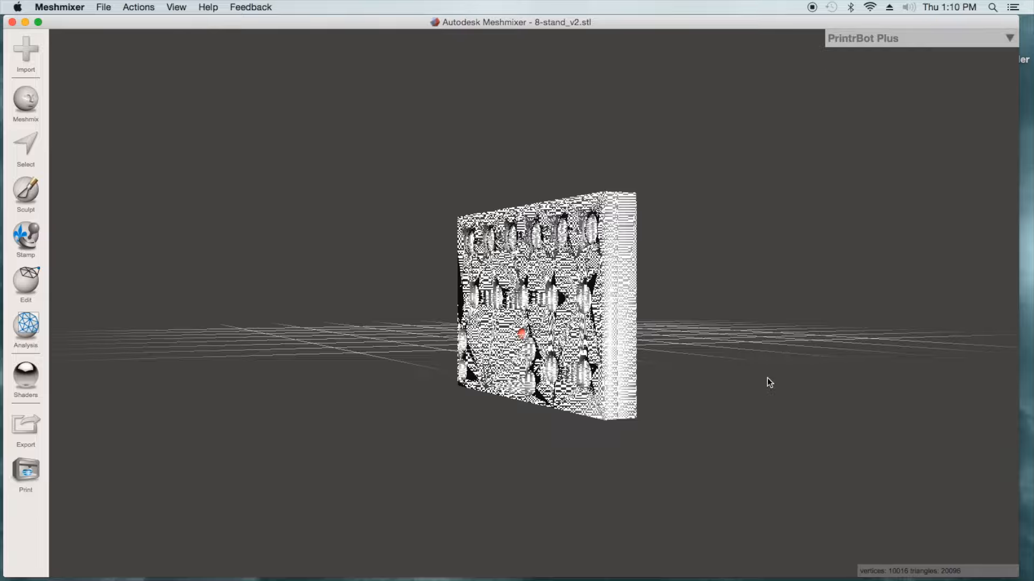
{"action": "right_click_drag", "start_coordinate": [768, 380], "coordinate": [244, 374]}
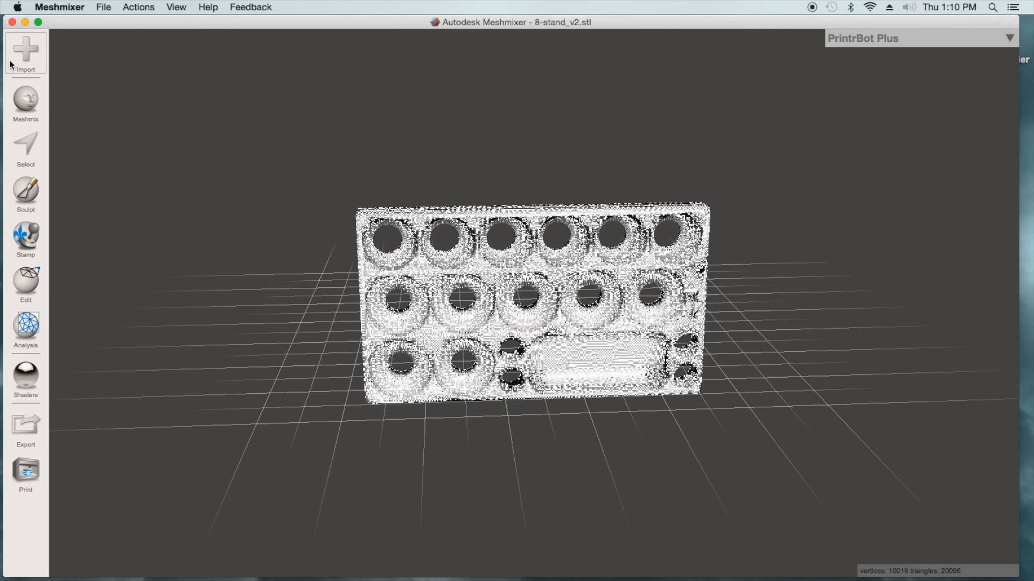
- Check the general settings in the preferences once more and close them
{"action": "left_click", "coordinate": [54, 6]}
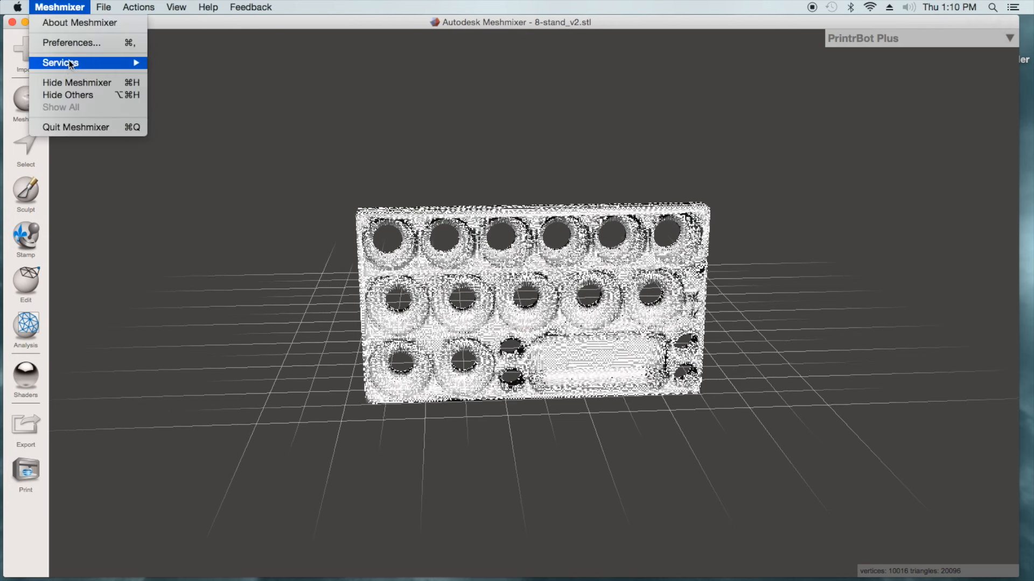
{"action": "left_click", "coordinate": [81, 42]}
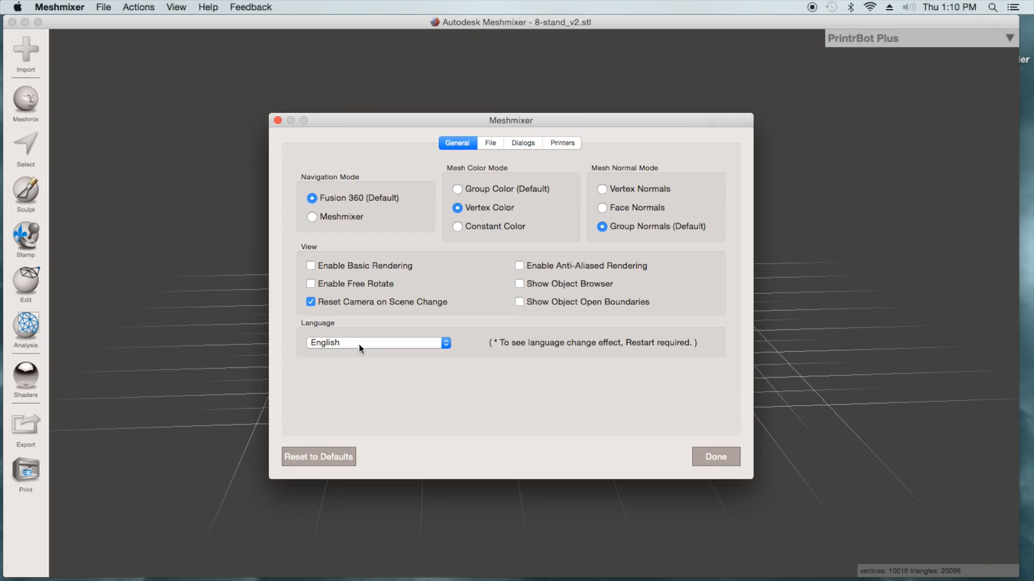
{"action": "left_click", "coordinate": [711, 457]}
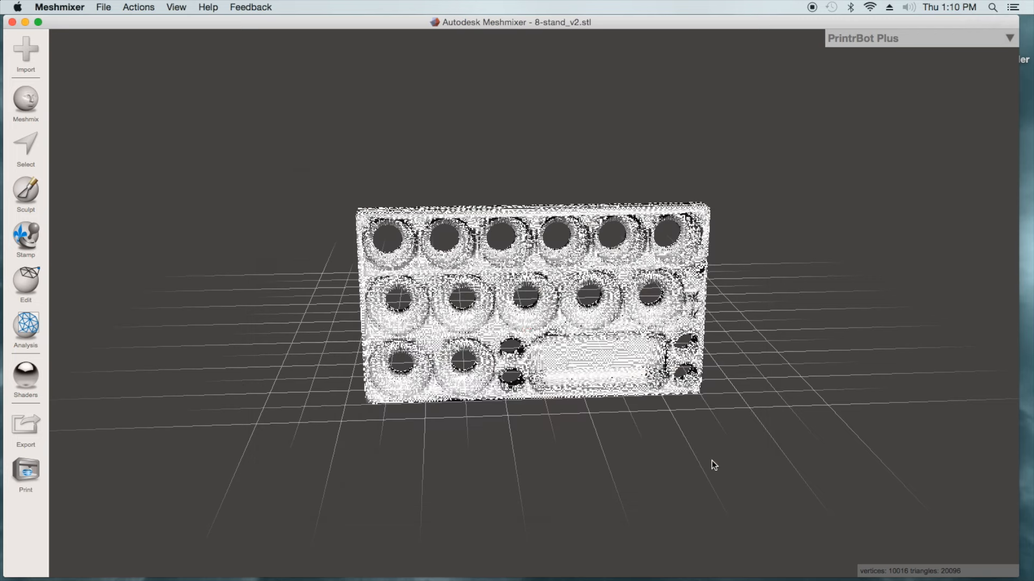
- Append a second copy of 8-stand_v2.stl from the Downloads folder with Flip Z-Y on Import/Export enabled
{"action": "left_click", "coordinate": [26, 54]}
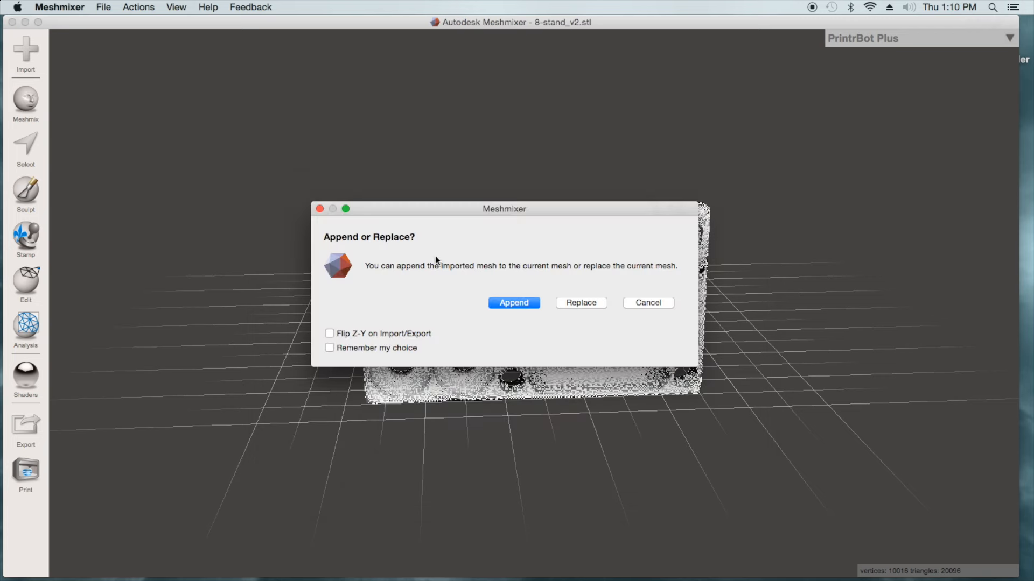
{"action": "left_click", "coordinate": [328, 333]}
{"action": "left_click", "coordinate": [531, 305]}
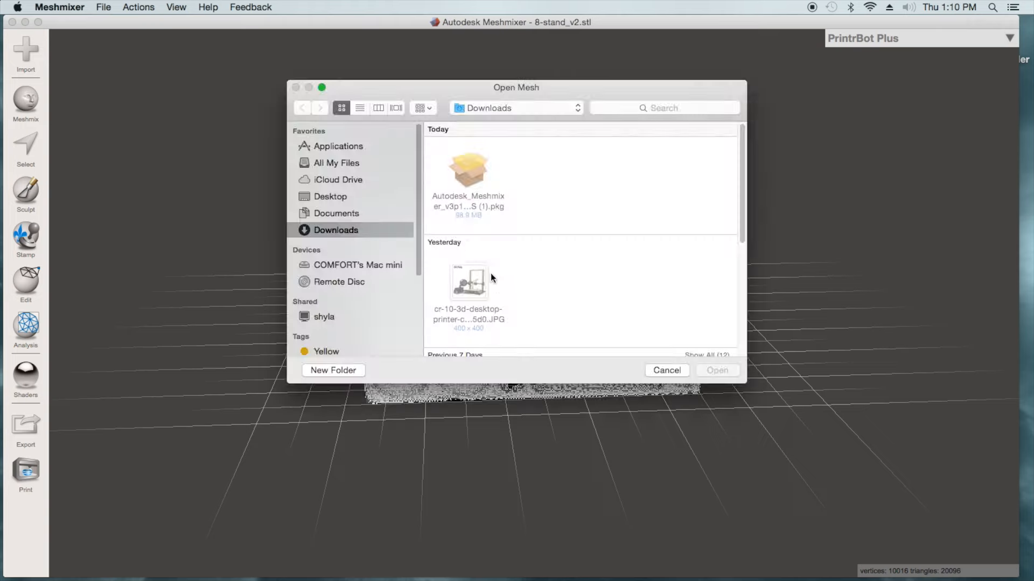
{"action": "scroll", "coordinate": [506, 266], "scroll_direction": "down", "scroll_amount": 5}
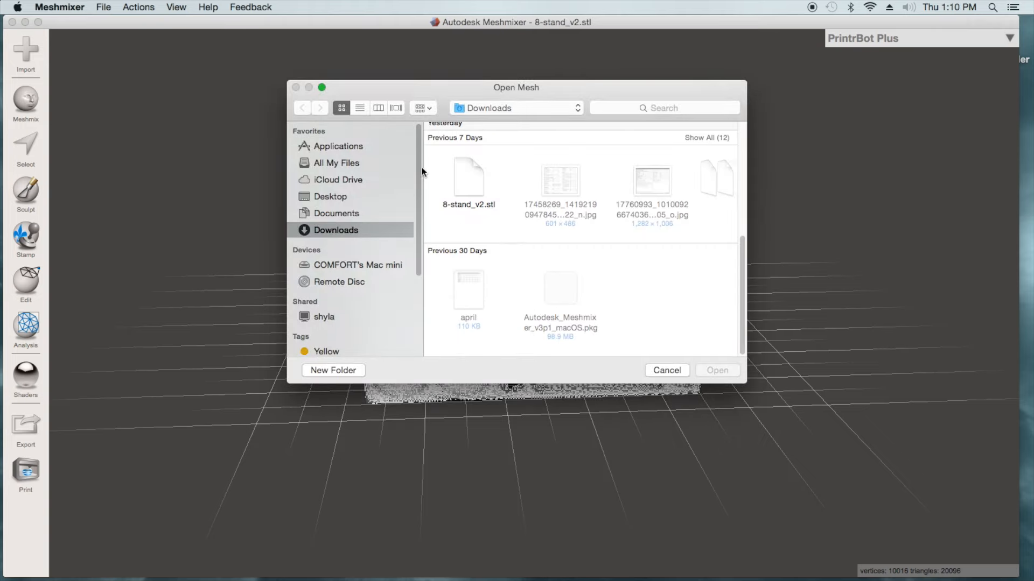
{"action": "double_click", "coordinate": [475, 185]}
{"action": "right_click_drag", "start_coordinate": [717, 353], "coordinate": [634, 291]}
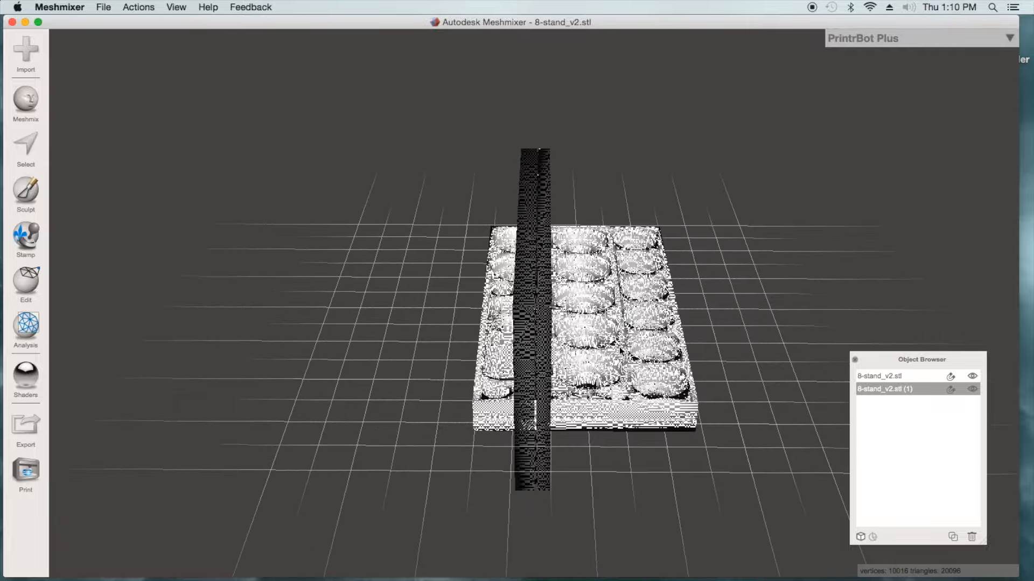
{"action": "right_click_drag", "start_coordinate": [448, 353], "coordinate": [658, 311]}
- Select all faces of the upright stand mesh and delete them, and do the same for the flat copy
{"action": "left_click", "coordinate": [510, 275]}
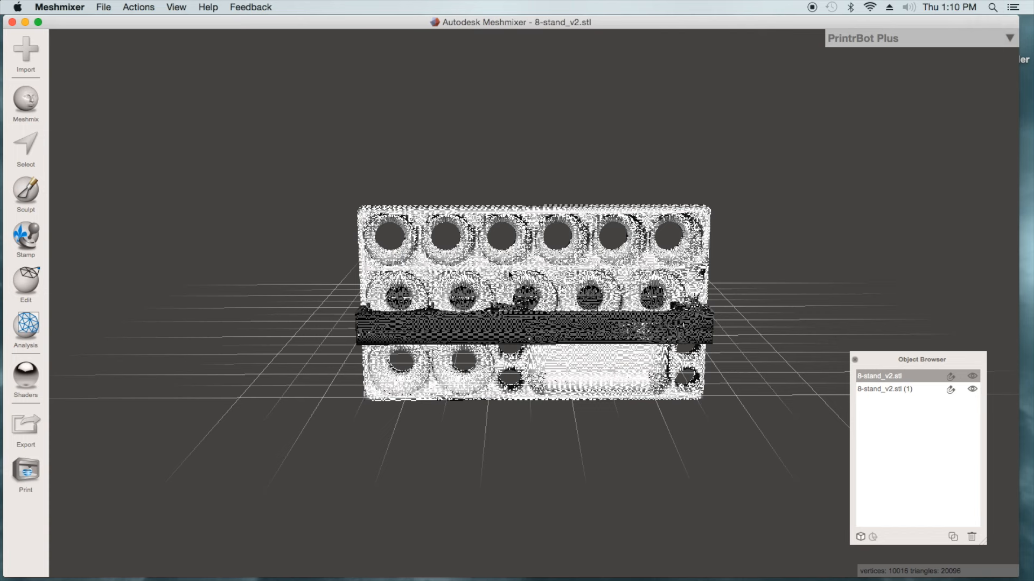
{"action": "key", "text": "super+a"}
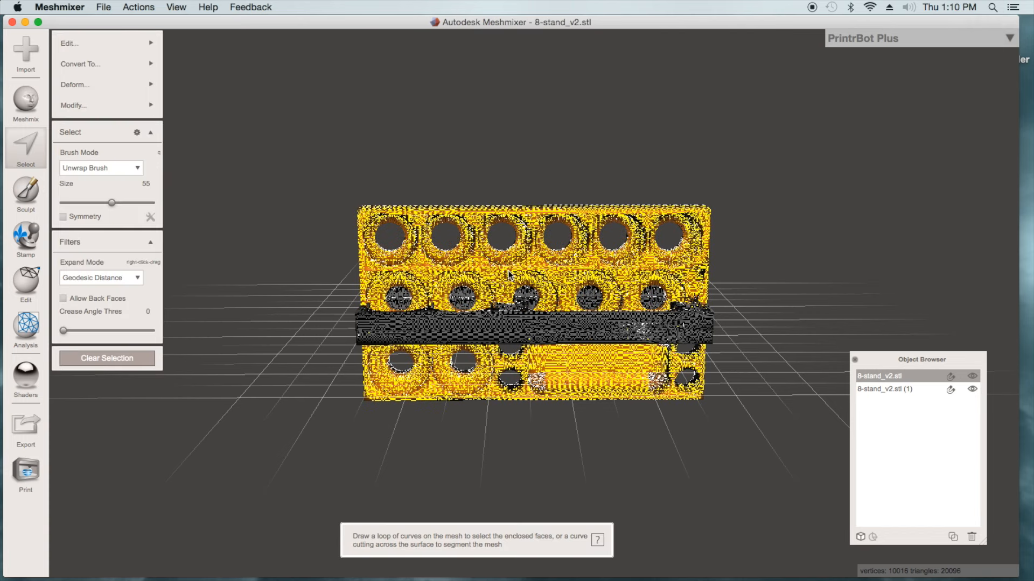
{"action": "key", "text": "Delete"}
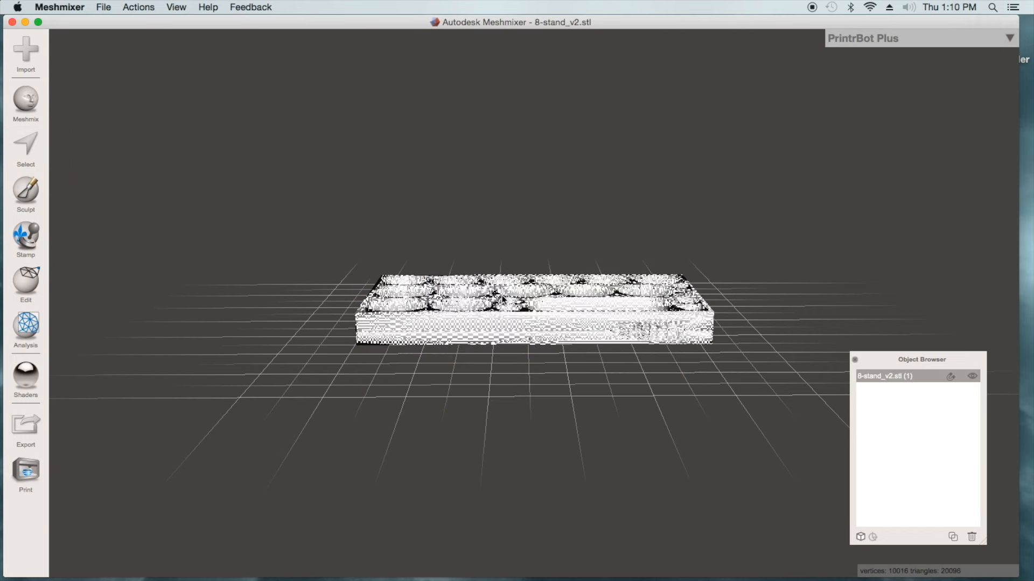
{"action": "key", "text": "super+a"}
{"action": "key", "text": "Delete"}
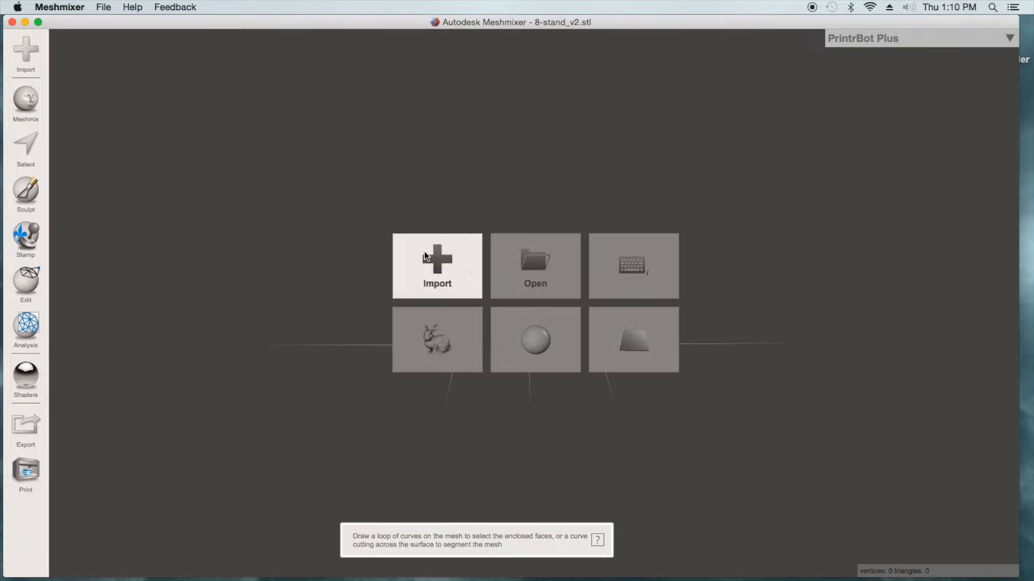
- Import the sample bunny into the empty scene
{"action": "left_click", "coordinate": [438, 334]}
{"action": "right_click_drag", "start_coordinate": [576, 388], "coordinate": [554, 427]}
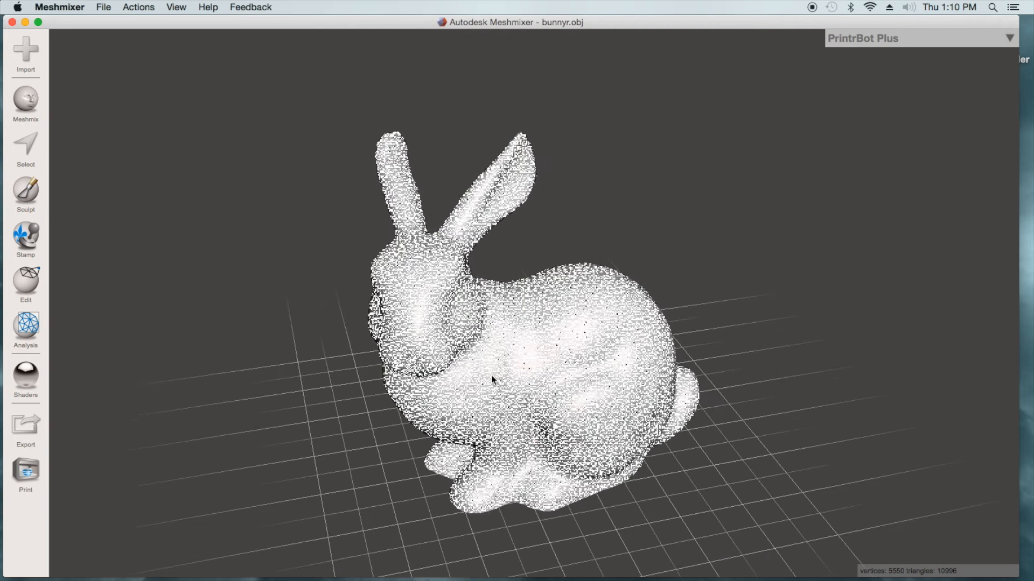
{"action": "mouse_move", "coordinate": [332, 447]}
{"action": "right_mouse_down"}
{"action": "mouse_move", "coordinate": [330, 392]}
{"action": "mouse_move", "coordinate": [346, 443]}
{"action": "right_mouse_up"}
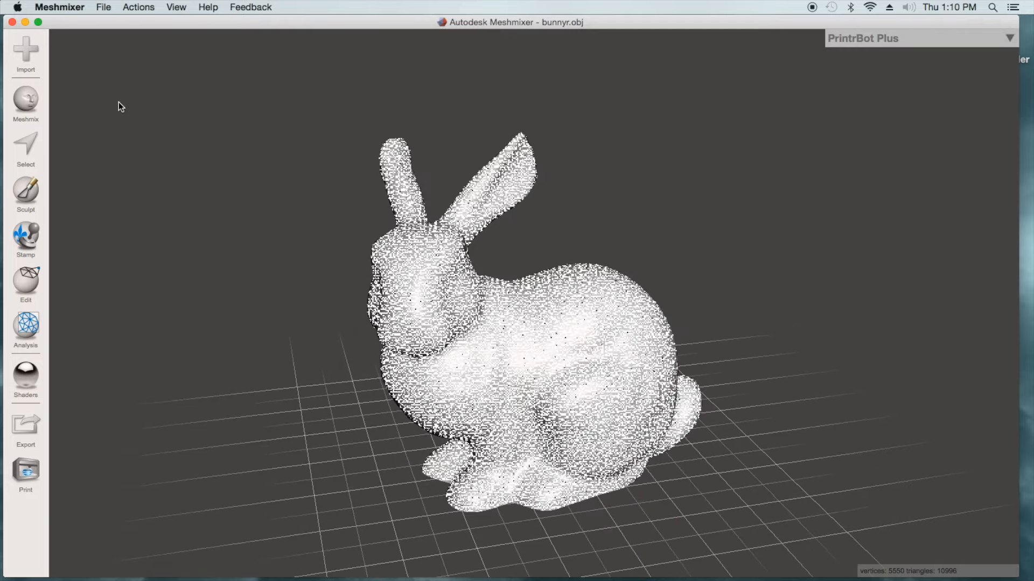
- Open the printer properties from the preferences and choose Sample Printer as the printer
{"action": "left_click", "coordinate": [74, 9]}
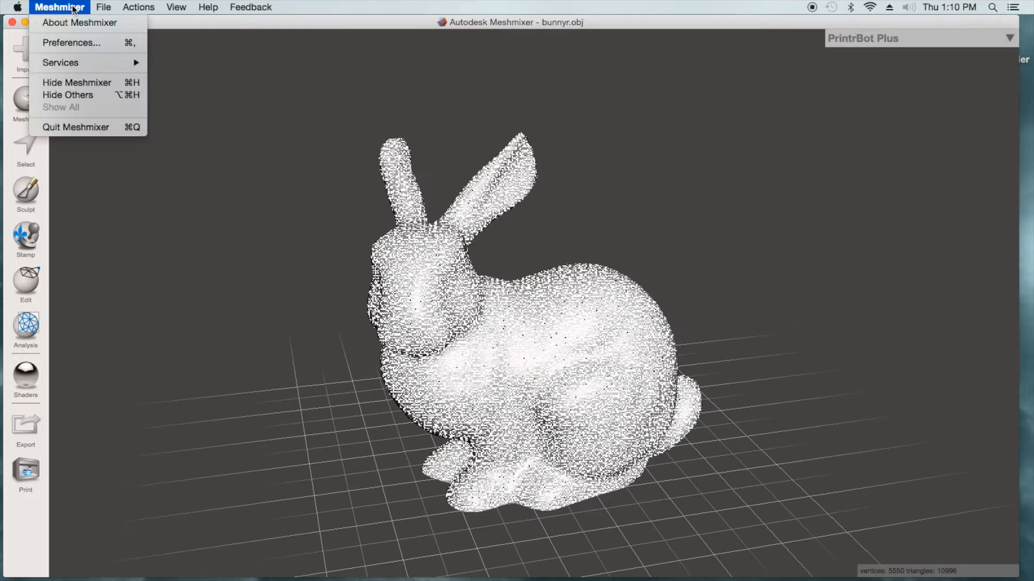
{"action": "left_click", "coordinate": [75, 47]}
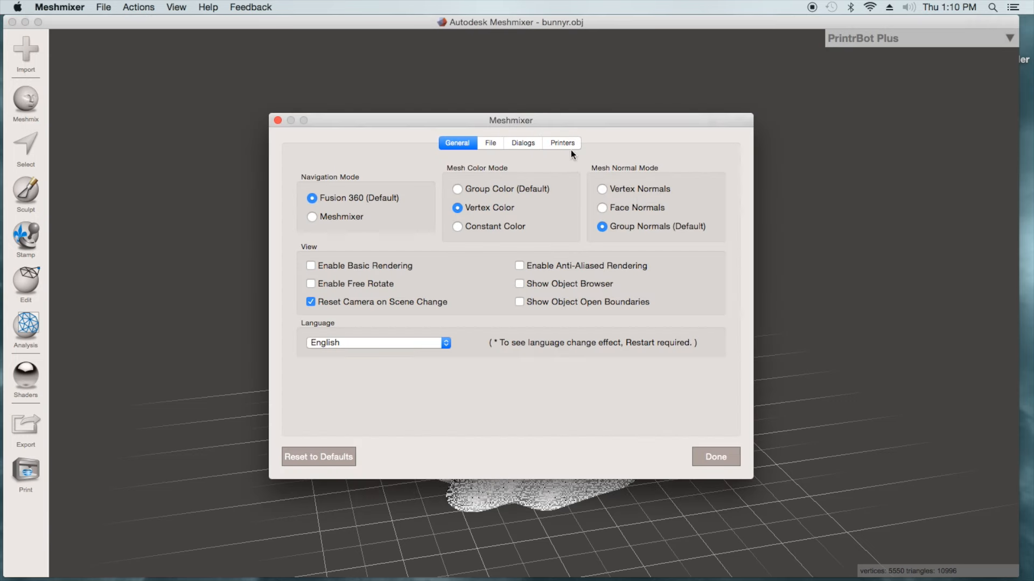
{"action": "left_click", "coordinate": [565, 144]}
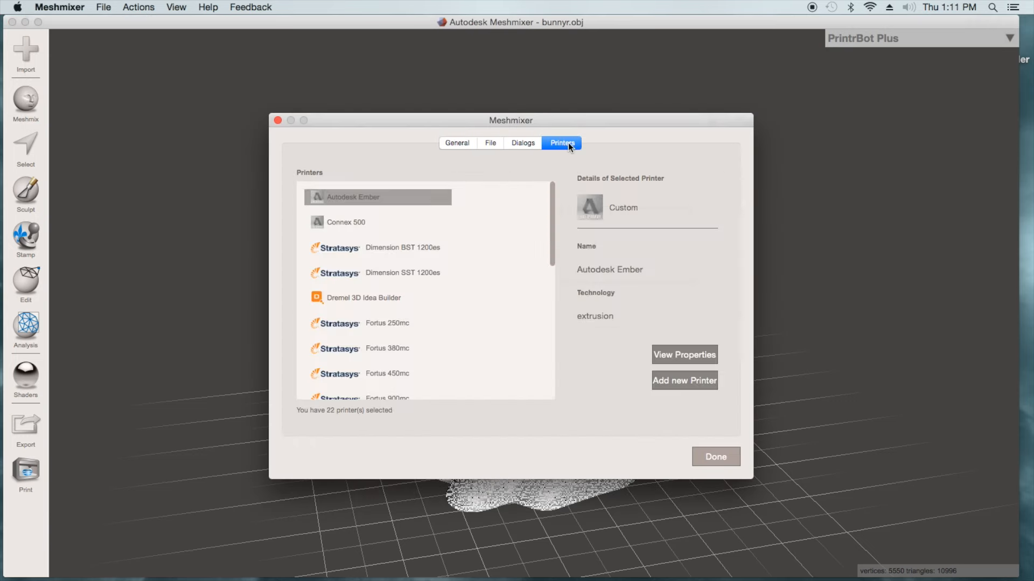
{"action": "left_click", "coordinate": [678, 356]}
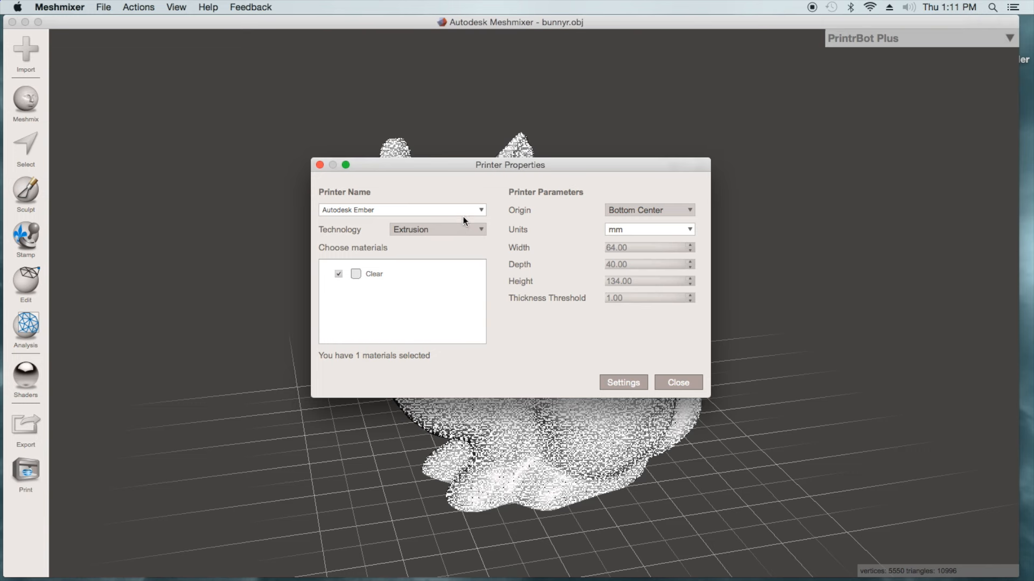
{"action": "left_click", "coordinate": [480, 210]}
{"action": "left_click_drag", "start_coordinate": [473, 220], "coordinate": [472, 267]}
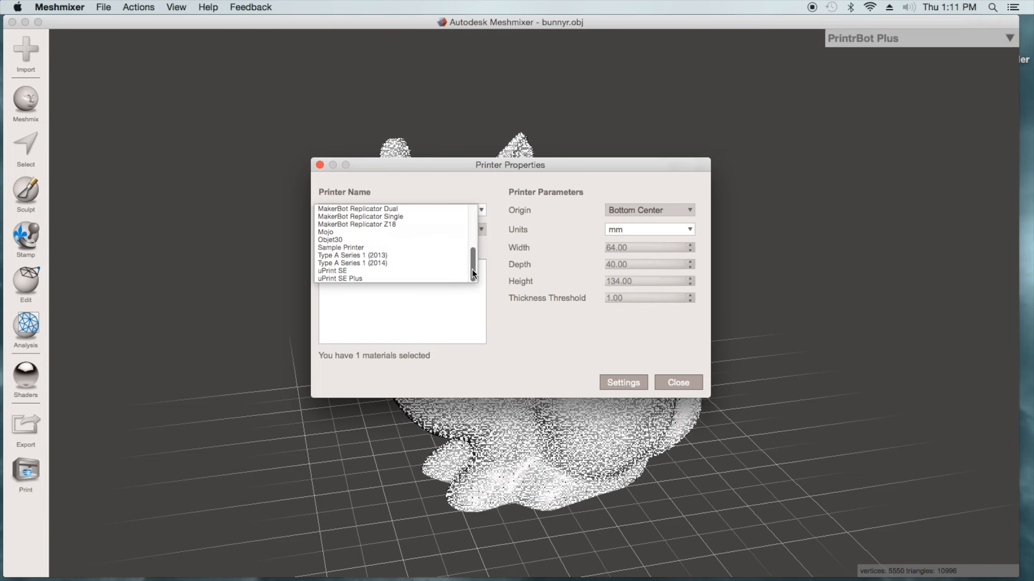
{"action": "left_click", "coordinate": [348, 249]}
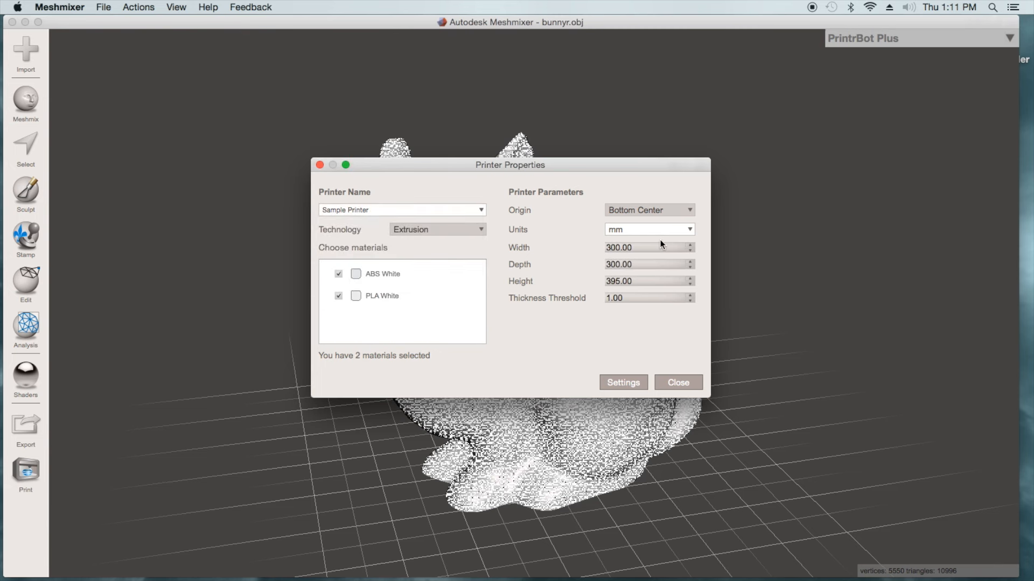
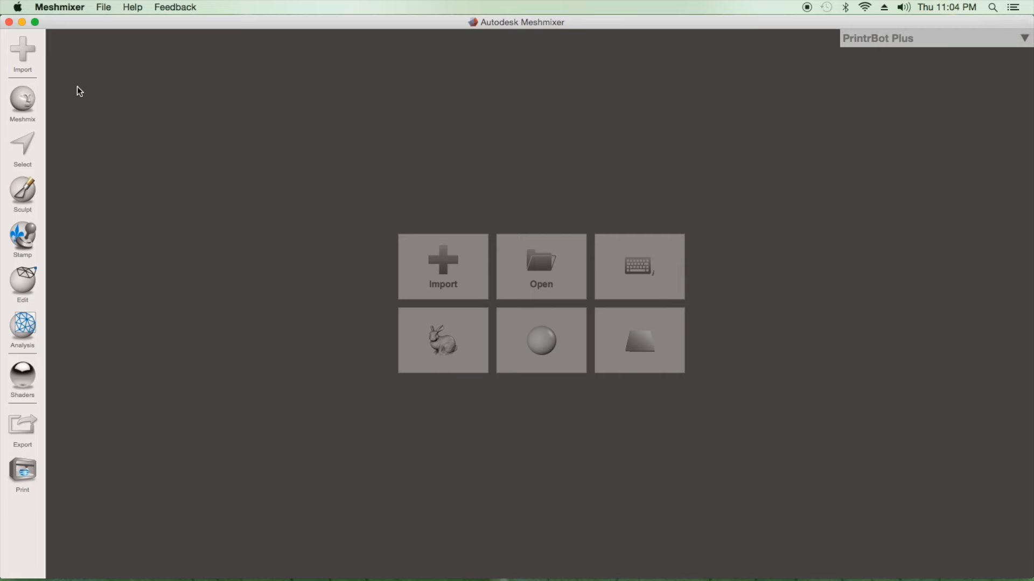
- Import print-and-paint-ralph.stl from the Downloads folder and auto-repair all its defects with the Inspector in Minimal Fill mode
{"action": "left_click", "coordinate": [436, 266]}
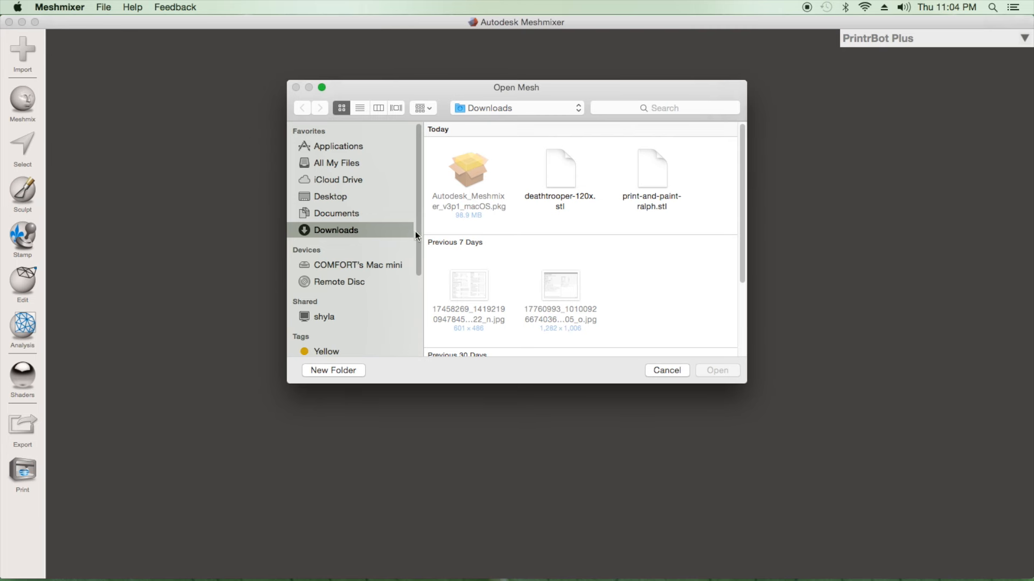
{"action": "double_click", "coordinate": [655, 170]}
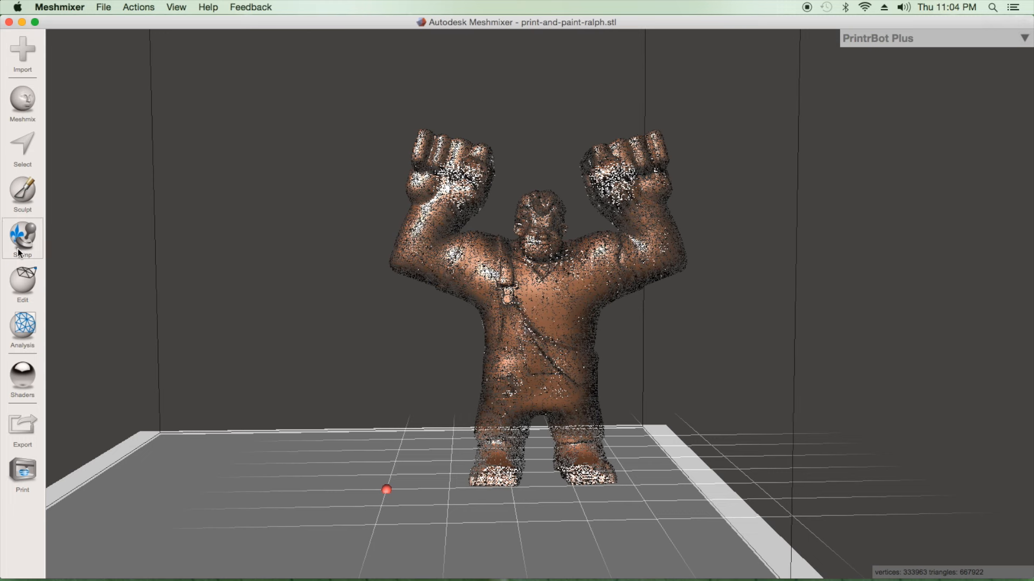
{"action": "left_click", "coordinate": [19, 330]}
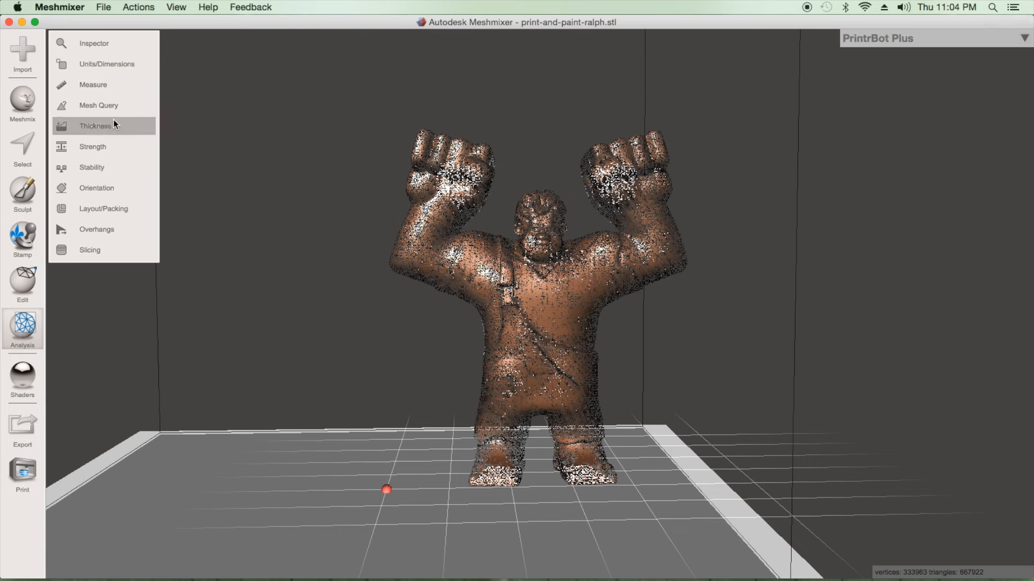
{"action": "left_click", "coordinate": [109, 43]}
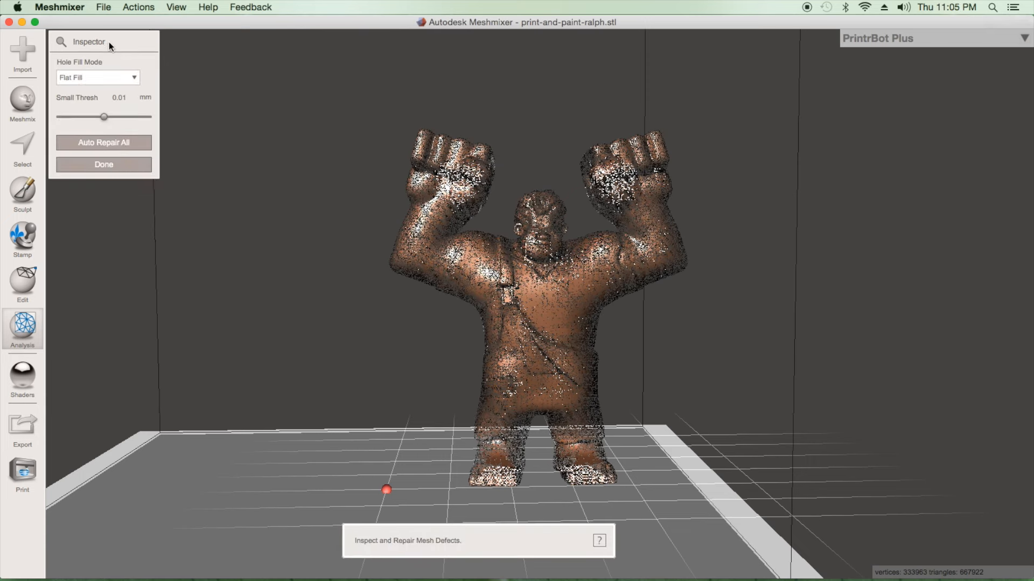
{"action": "left_click", "coordinate": [134, 79]}
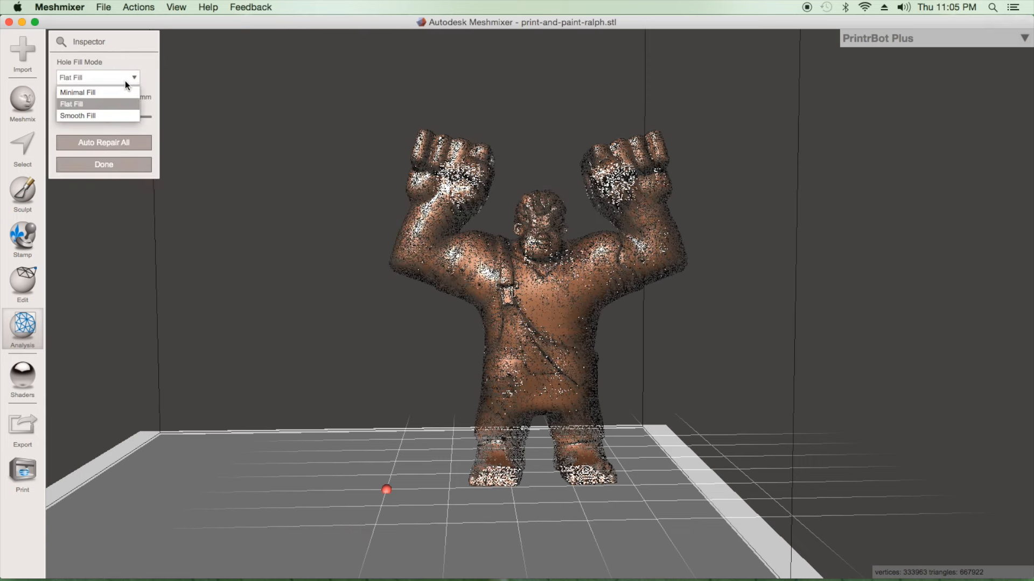
{"action": "left_click", "coordinate": [99, 93]}
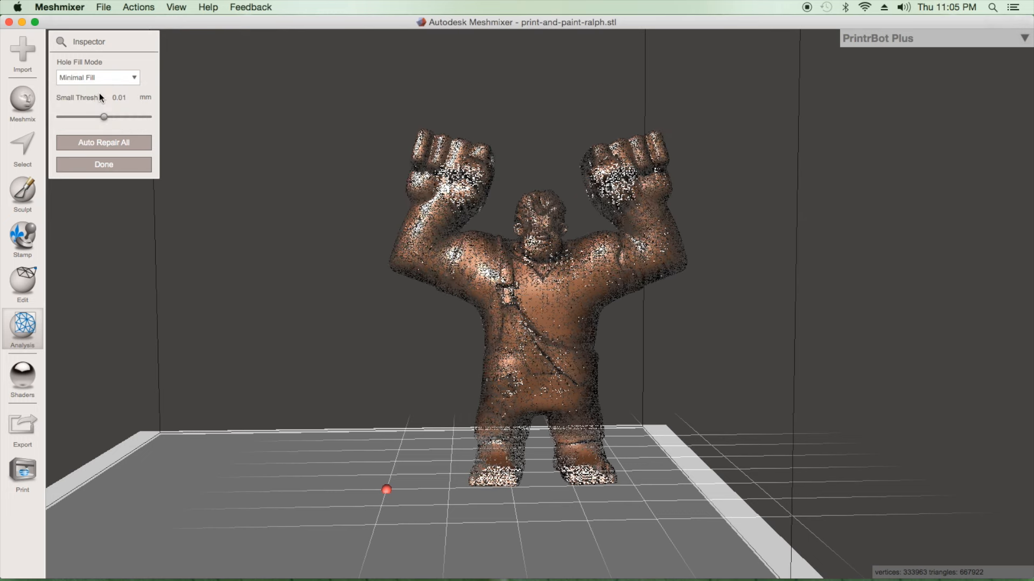
{"action": "left_click", "coordinate": [97, 146]}
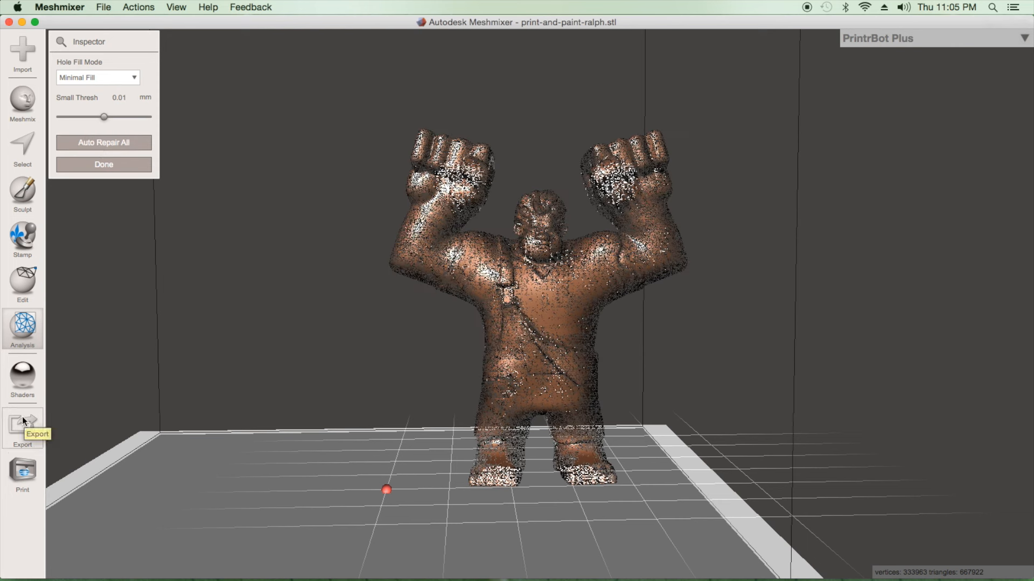
- Export the figure mesh to the Desktop as 1 in STL Binary Format and close the Inspector
{"action": "left_click", "coordinate": [105, 7]}
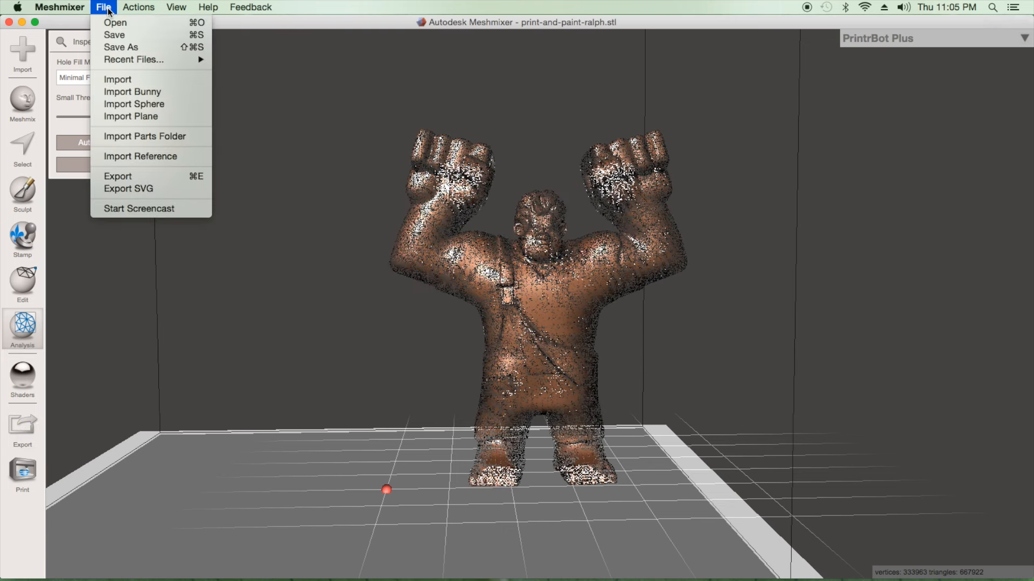
{"action": "left_click", "coordinate": [110, 178]}
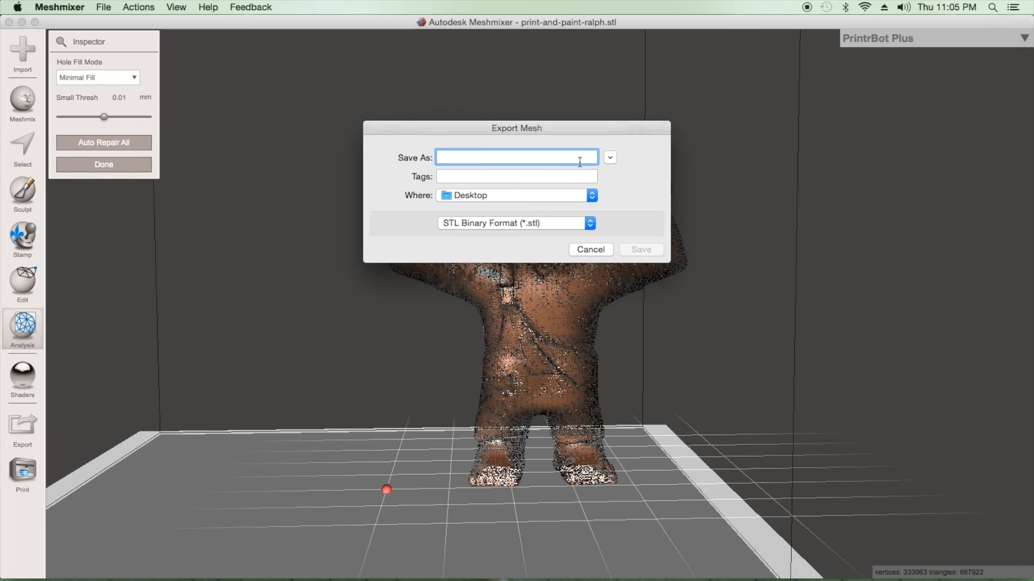
{"action": "type", "text": "1"}
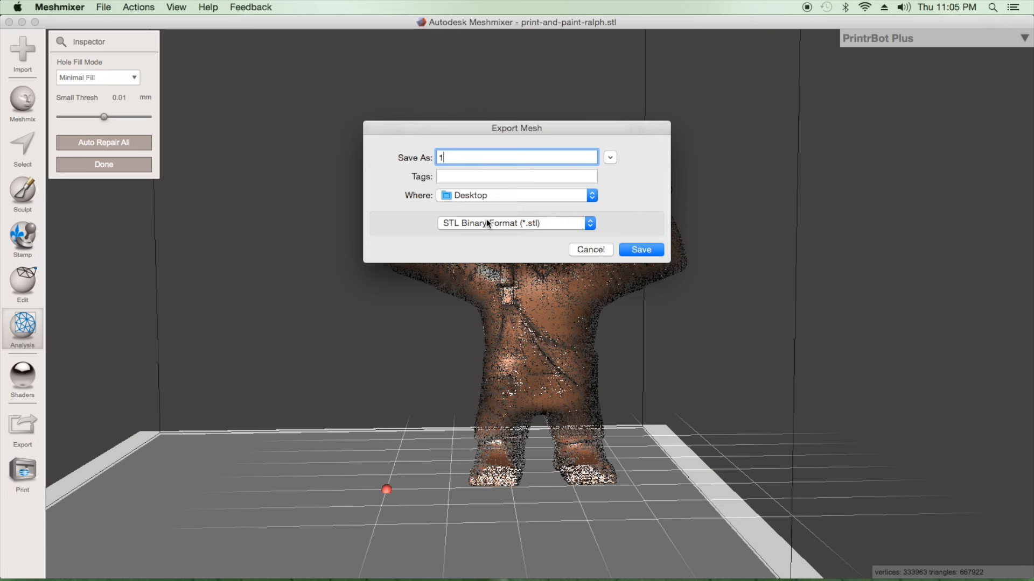
{"action": "left_click", "coordinate": [589, 224]}
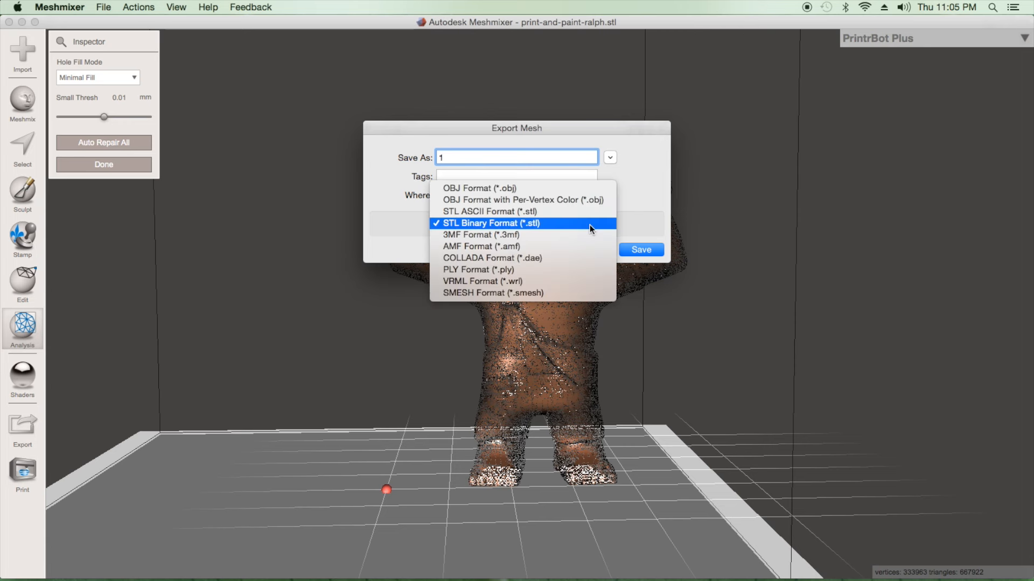
{"action": "left_click", "coordinate": [467, 229]}
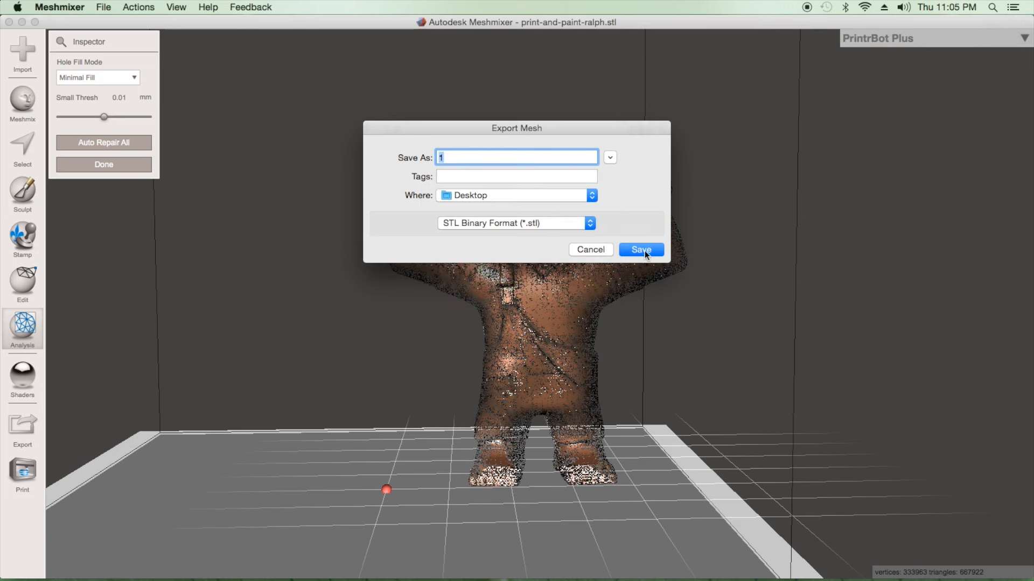
{"action": "left_click", "coordinate": [644, 251]}
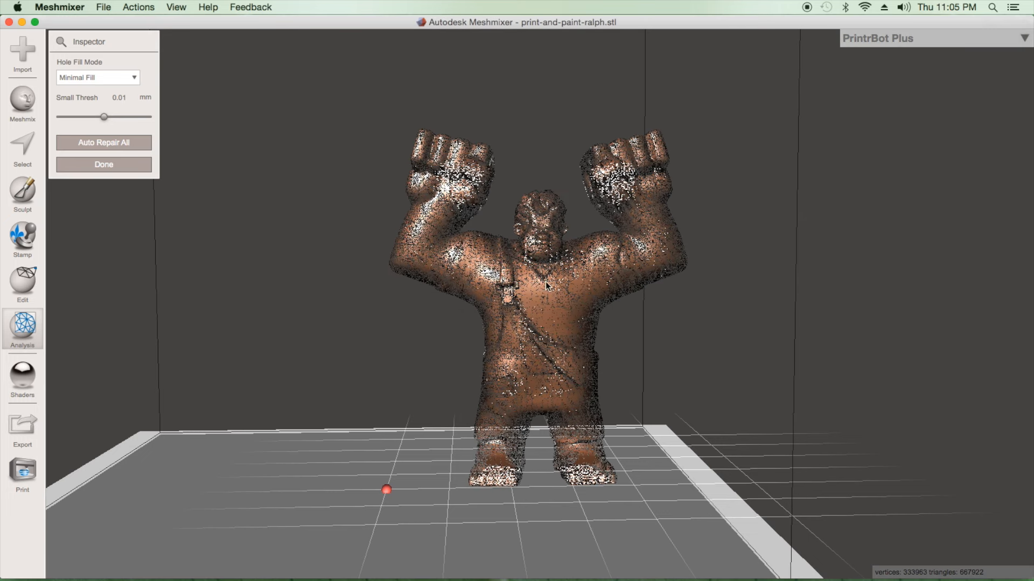
{"action": "left_click", "coordinate": [97, 165]}
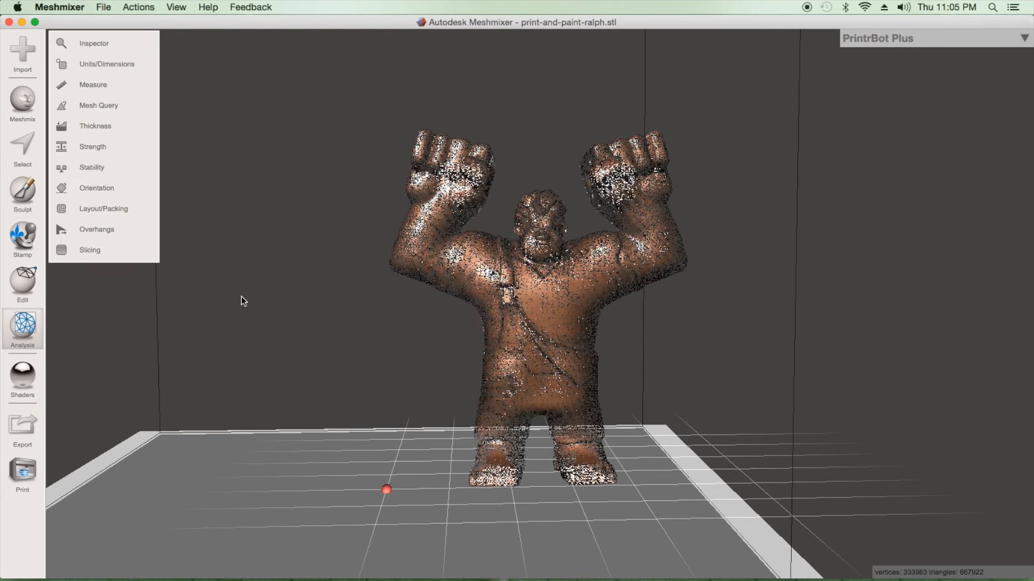
- Start a Transform on the figure and move it about 18 mm along negative X
{"action": "left_click", "coordinate": [18, 287]}
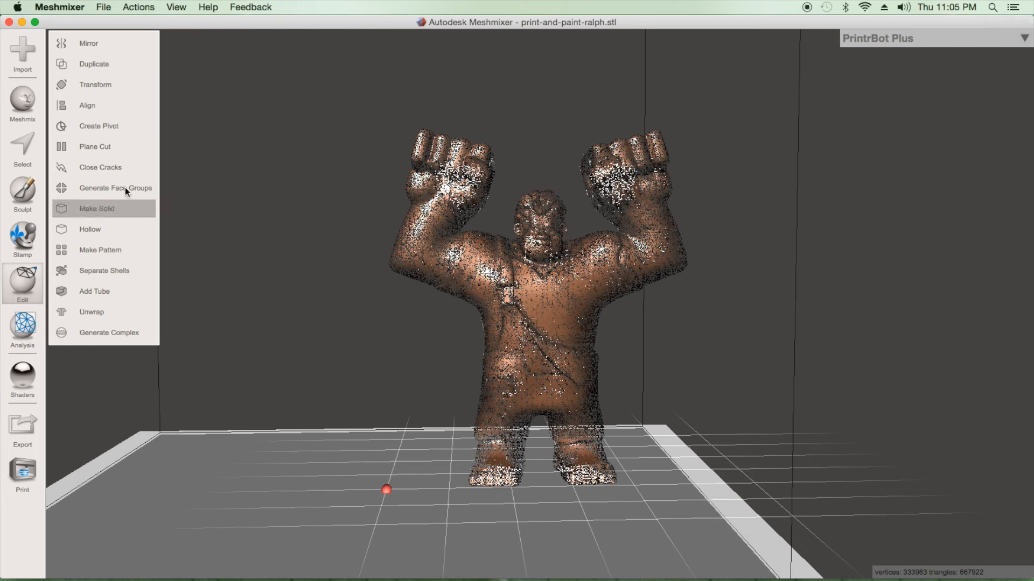
{"action": "left_click", "coordinate": [117, 88]}
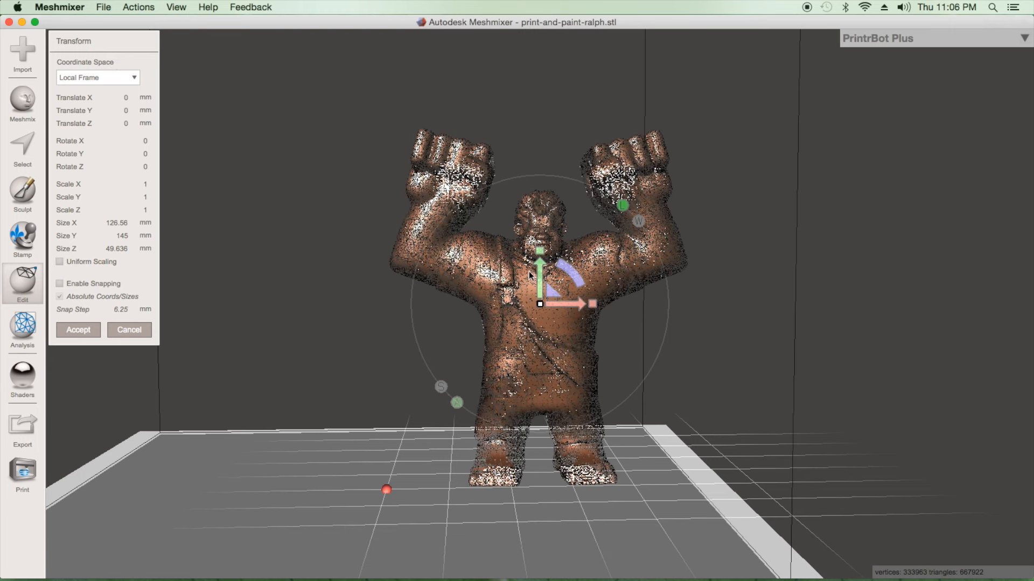
{"action": "left_click_drag", "start_coordinate": [537, 277], "coordinate": [516, 311]}
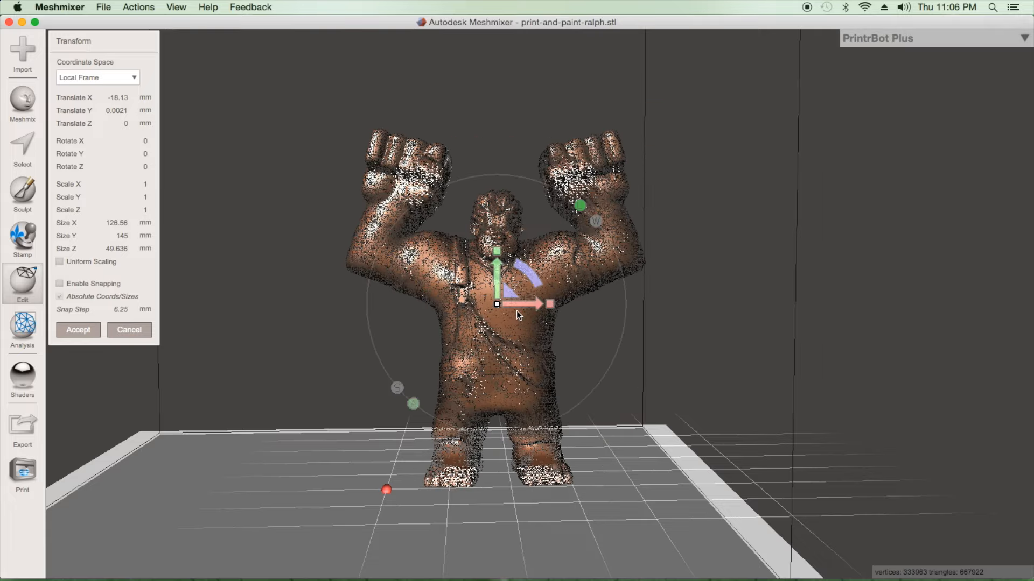
{"action": "left_click", "coordinate": [497, 274]}
- Try rotating the figure about Z to -90 degrees, and discard the transform
{"action": "left_click", "coordinate": [528, 269]}
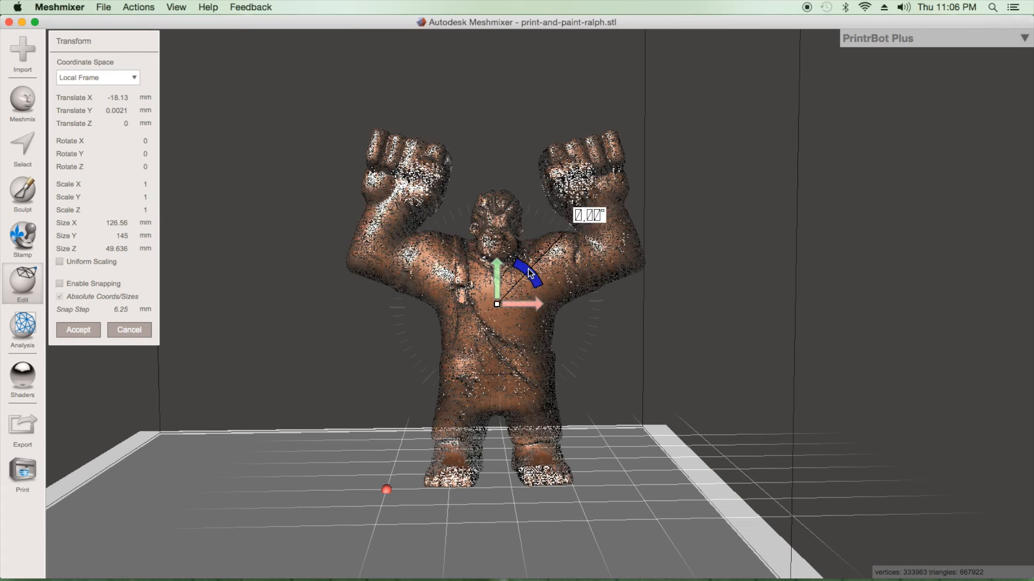
{"action": "left_click_drag", "start_coordinate": [530, 274], "coordinate": [530, 274]}
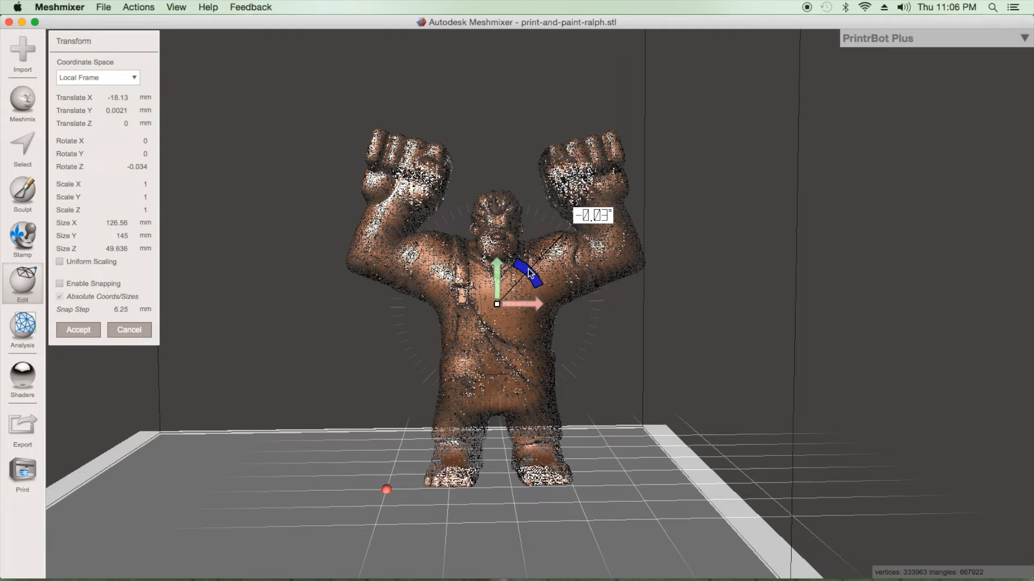
{"action": "left_click_drag", "start_coordinate": [530, 273], "coordinate": [531, 338]}
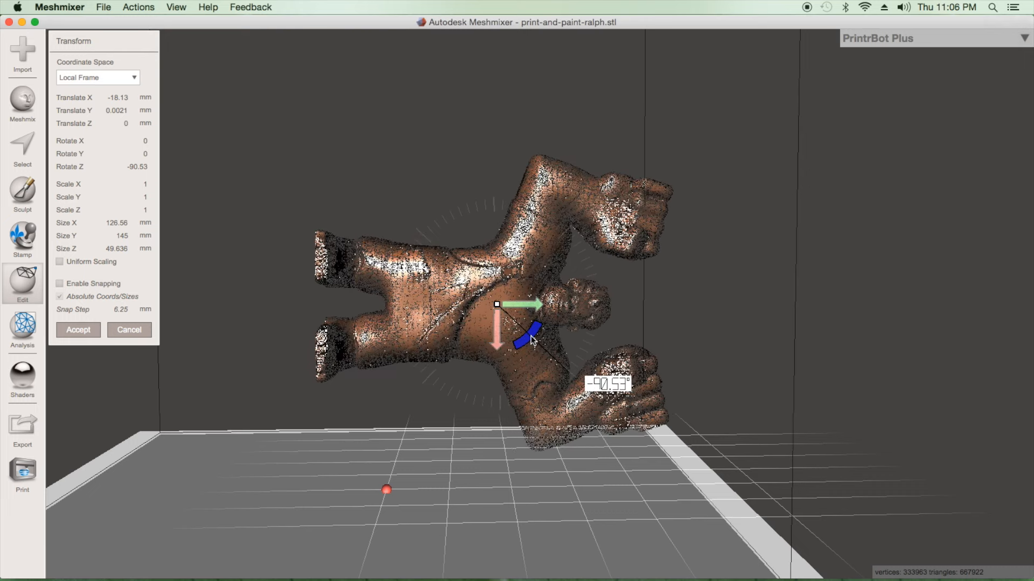
{"action": "left_click_drag", "start_coordinate": [531, 338], "coordinate": [563, 236]}
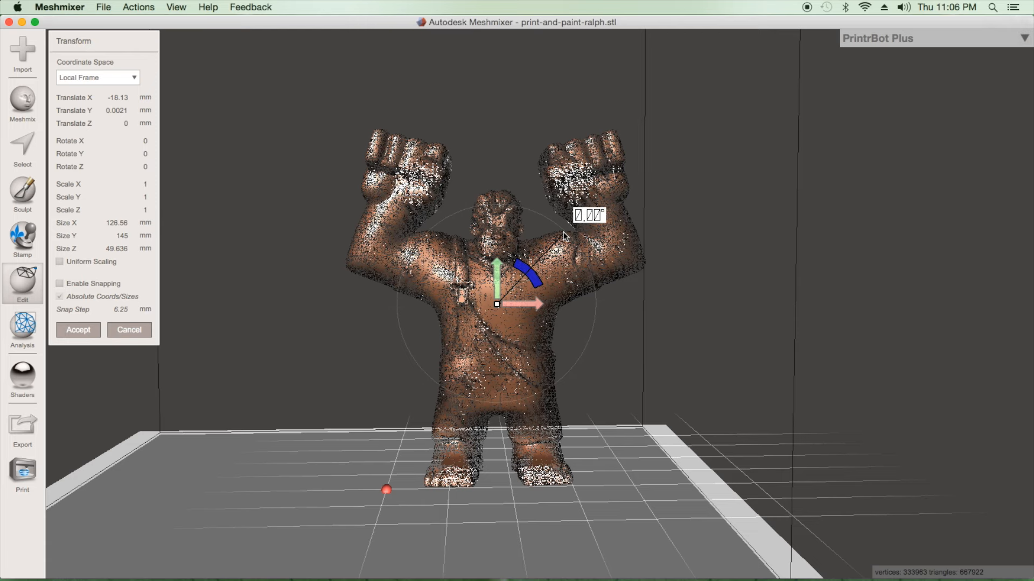
{"action": "left_click_drag", "start_coordinate": [564, 236], "coordinate": [584, 281]}
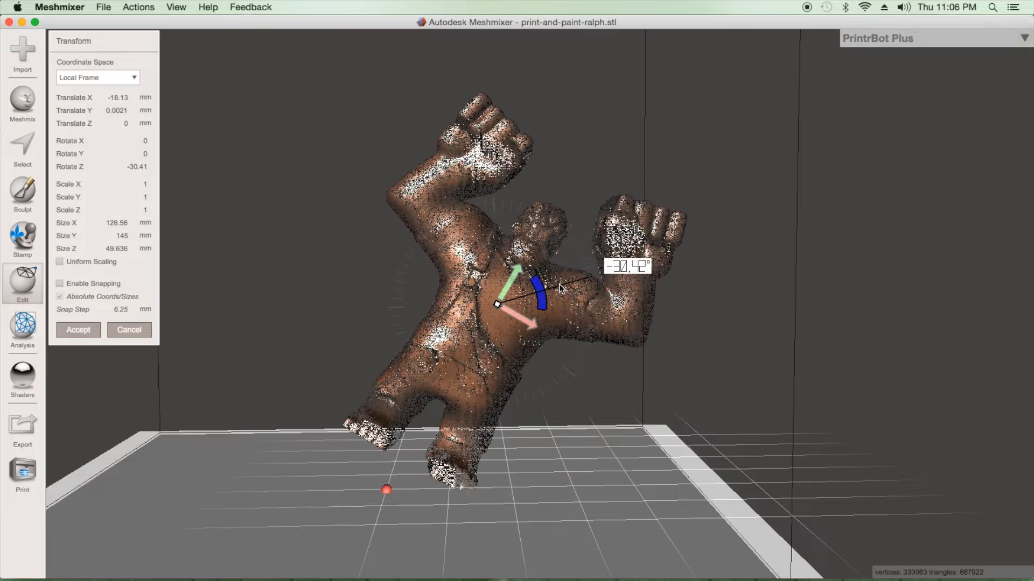
{"action": "left_click_drag", "start_coordinate": [601, 277], "coordinate": [571, 371]}
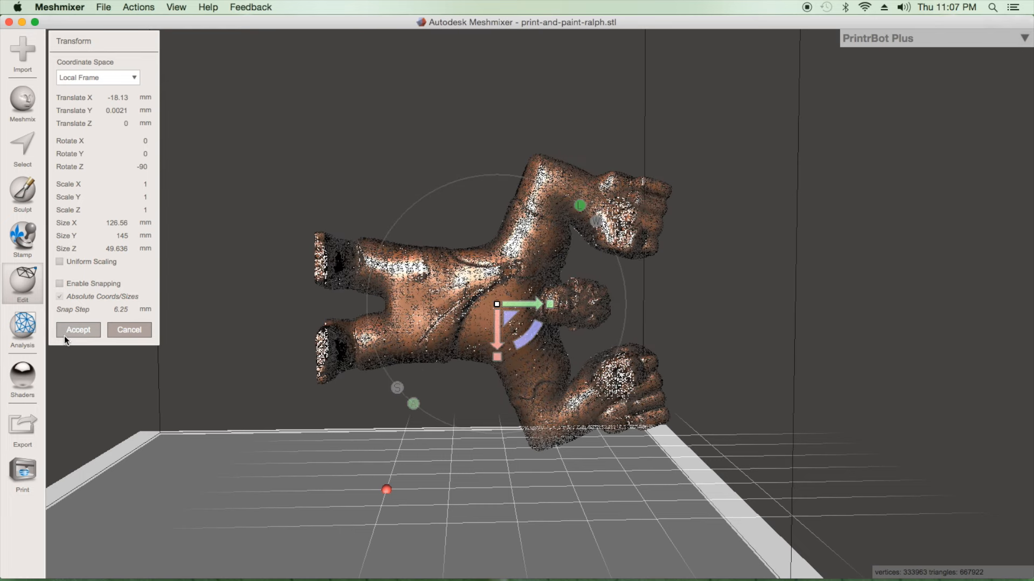
{"action": "left_click", "coordinate": [129, 330]}
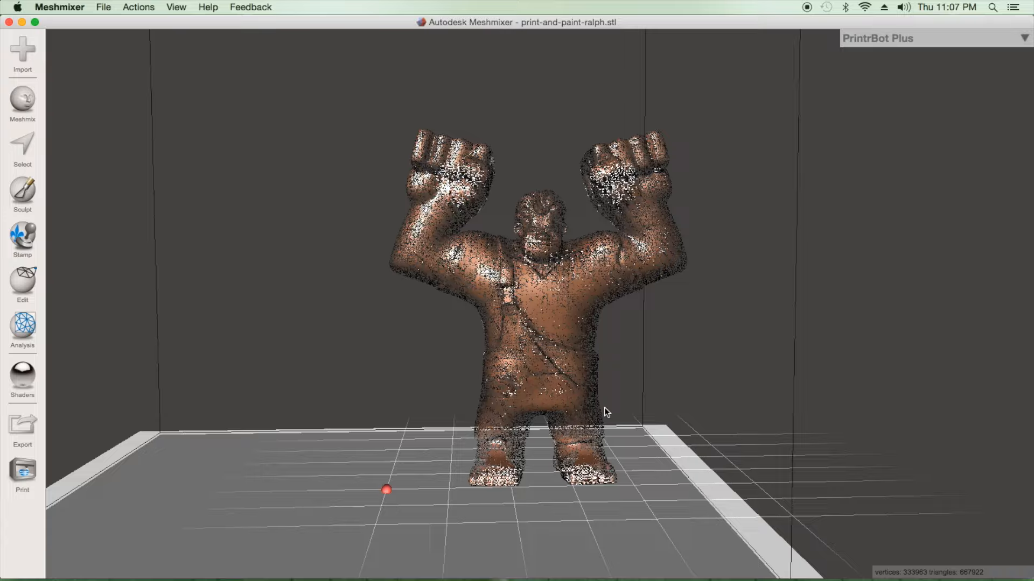
- With Transform, move the figure about 66 mm along negative X toward the middle of the printer bed
{"action": "right_click_drag", "start_coordinate": [604, 408], "coordinate": [565, 426]}
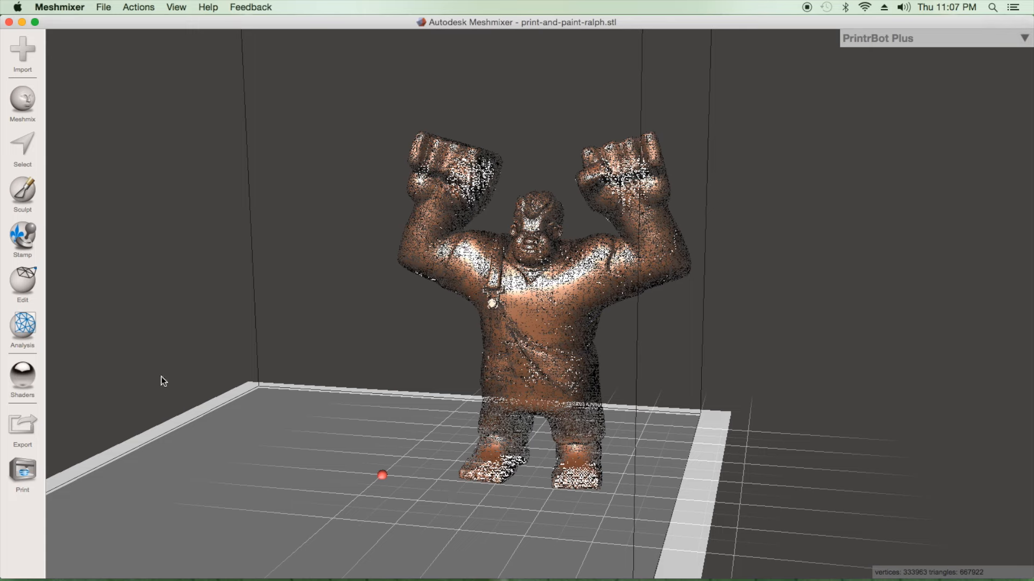
{"action": "left_click", "coordinate": [23, 285]}
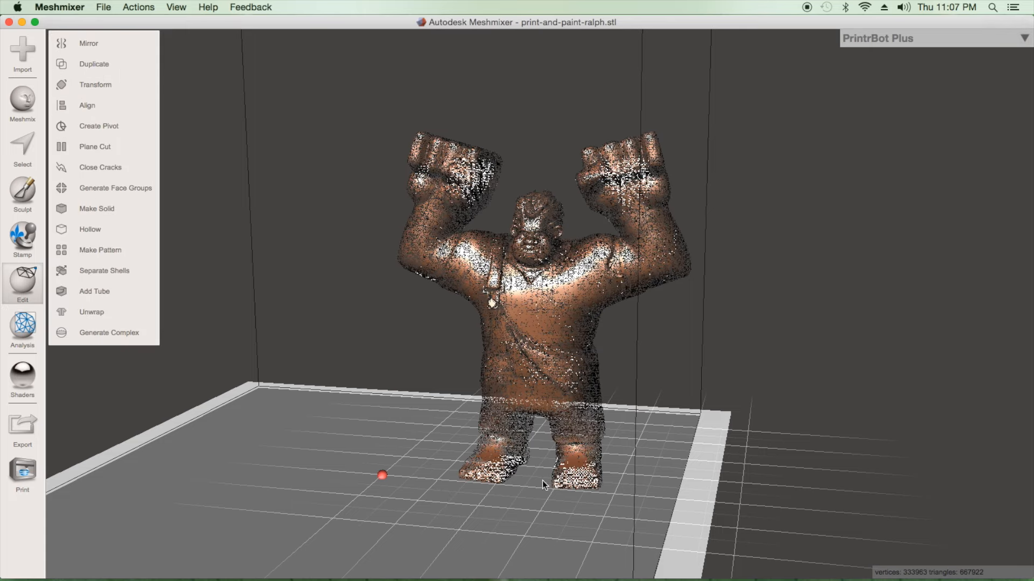
{"action": "scroll", "coordinate": [532, 479], "scroll_direction": "down", "scroll_amount": 5}
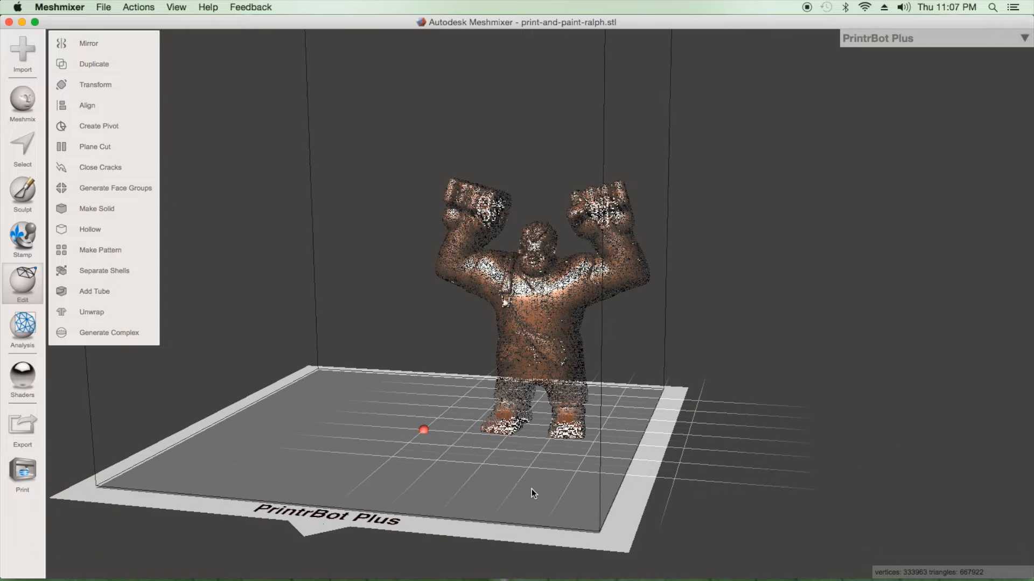
{"action": "scroll", "coordinate": [531, 493], "scroll_direction": "down", "scroll_amount": 2}
{"action": "right_click_drag", "start_coordinate": [580, 457], "coordinate": [606, 443]}
{"action": "scroll", "coordinate": [546, 457], "scroll_direction": "down", "scroll_amount": 3}
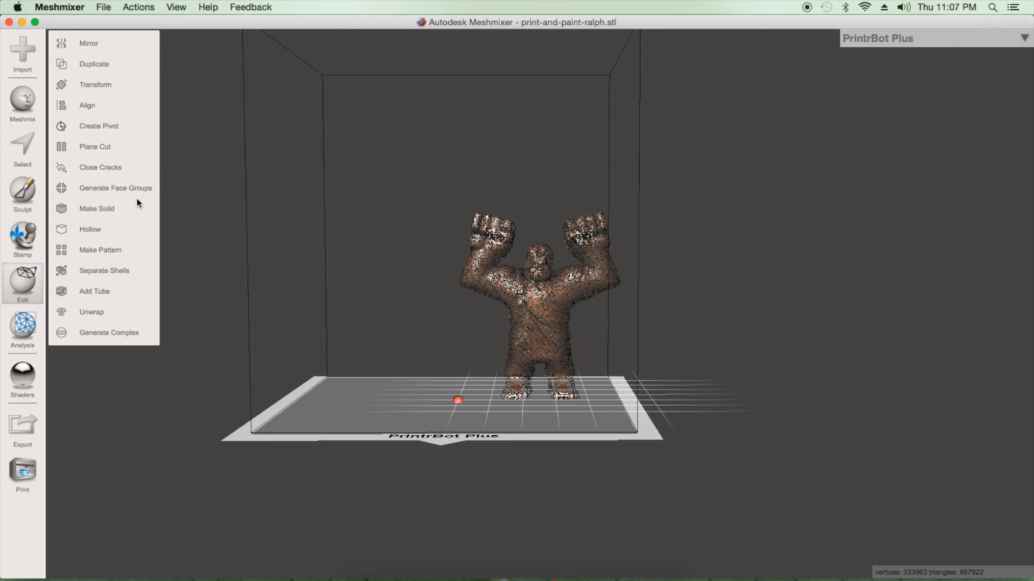
{"action": "left_click", "coordinate": [93, 84]}
{"action": "left_click_drag", "start_coordinate": [552, 303], "coordinate": [472, 309]}
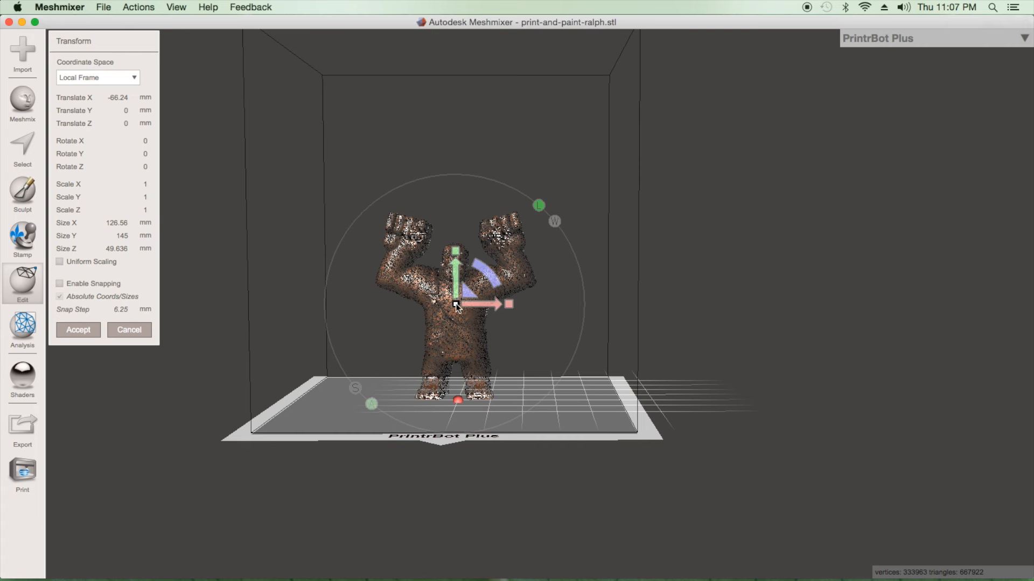
- Scale the figure uniformly to about 2.04 and raise it about 38 mm along Y, and accept the transform
{"action": "left_click_drag", "start_coordinate": [455, 303], "coordinate": [455, 302]}
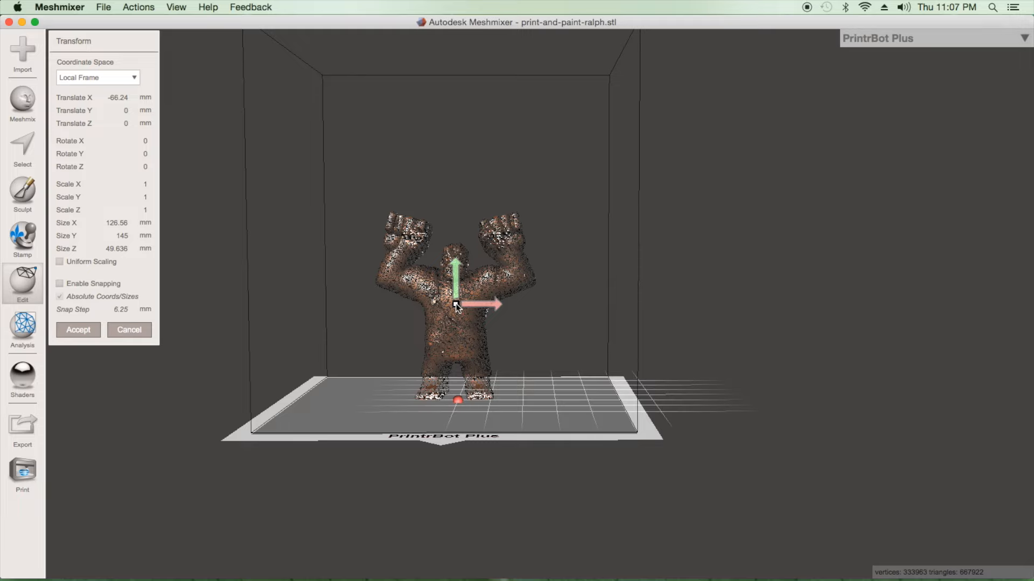
{"action": "left_click_drag", "start_coordinate": [456, 303], "coordinate": [449, 483]}
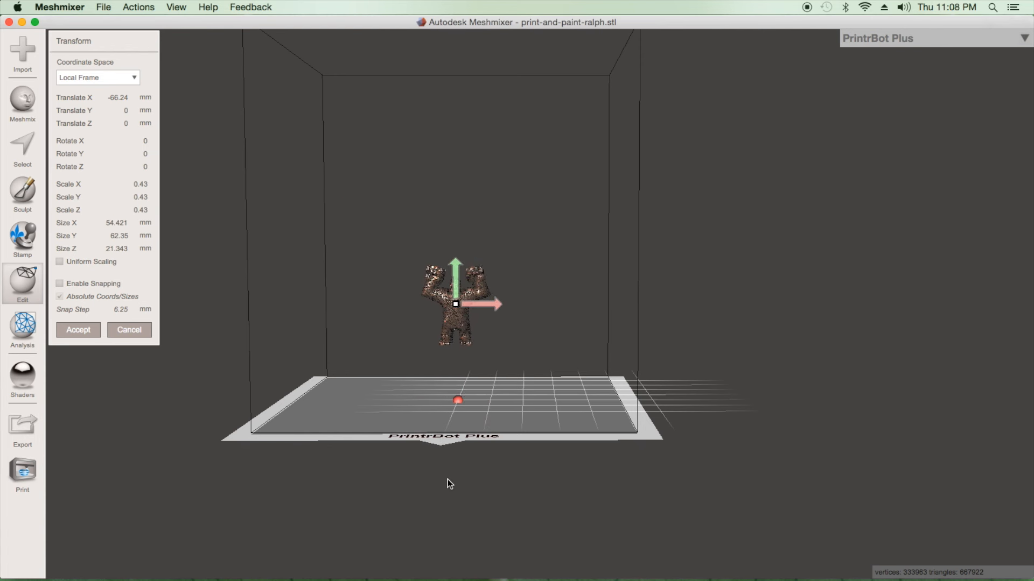
{"action": "left_click_drag", "start_coordinate": [450, 484], "coordinate": [466, 193]}
{"action": "left_click_drag", "start_coordinate": [454, 227], "coordinate": [524, 40]}
{"action": "left_click_drag", "start_coordinate": [455, 203], "coordinate": [455, 231]}
{"action": "right_click_drag", "start_coordinate": [532, 368], "coordinate": [534, 345]}
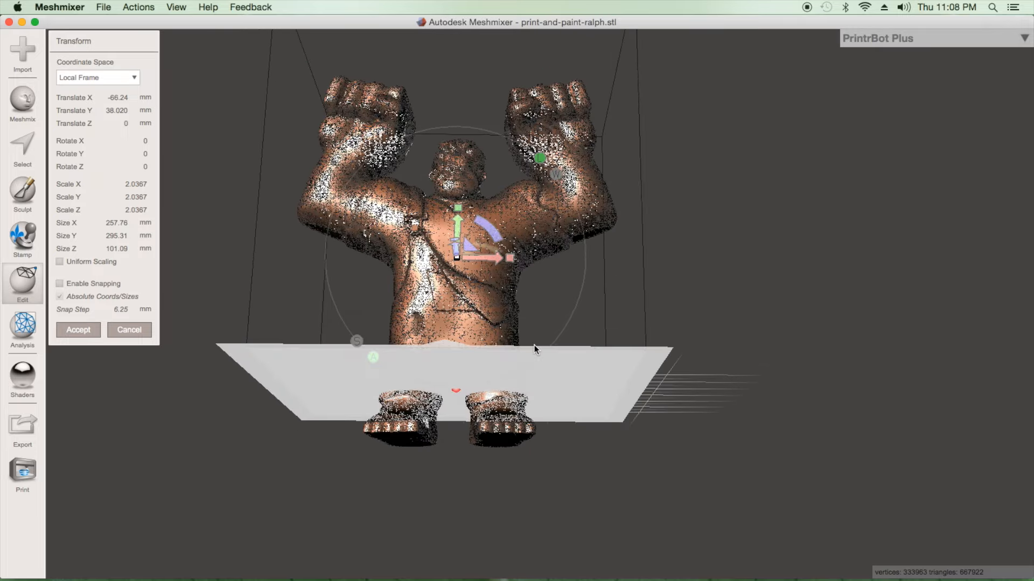
{"action": "right_click_drag", "start_coordinate": [534, 349], "coordinate": [517, 395]}
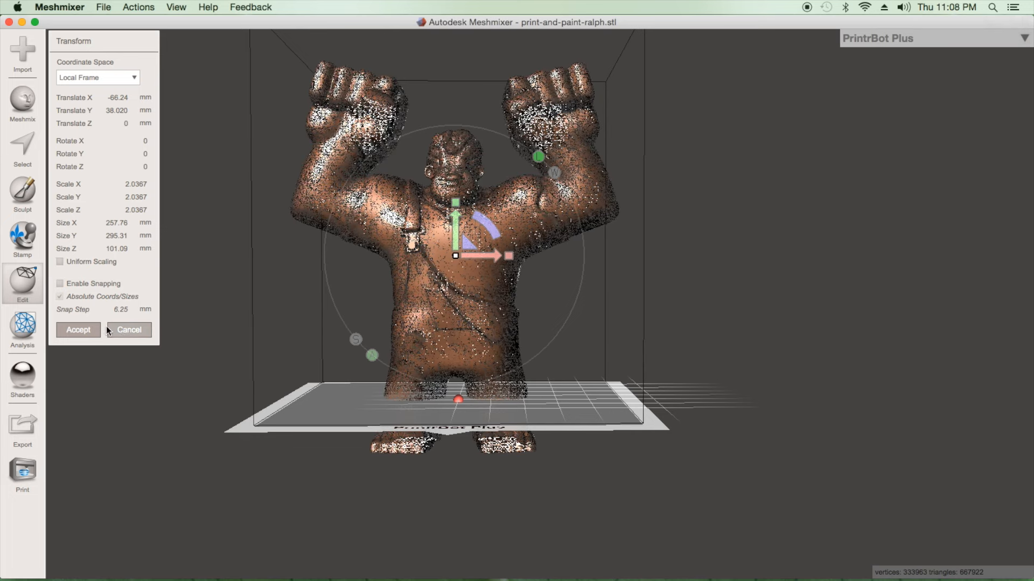
{"action": "left_click", "coordinate": [76, 330]}
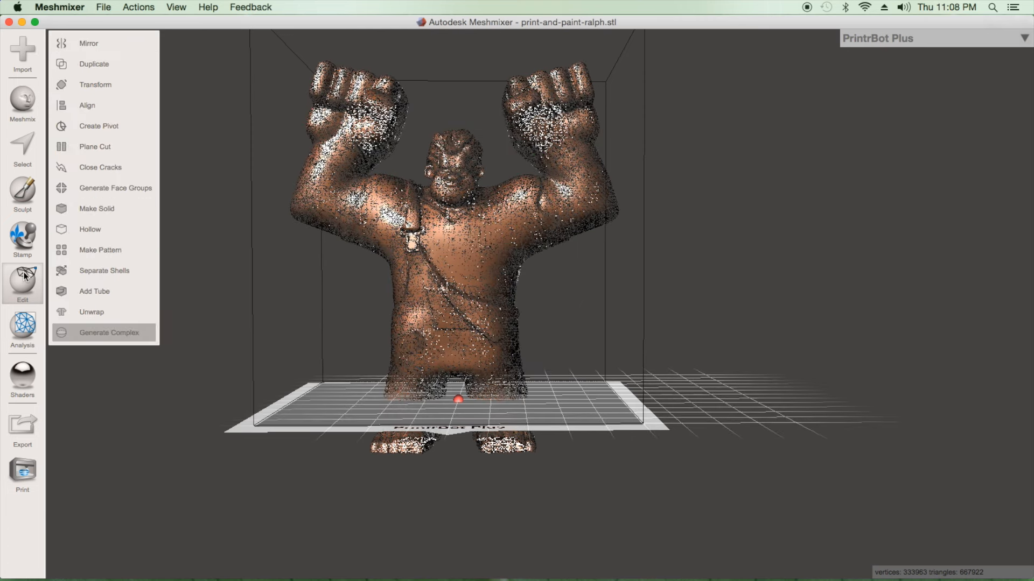
- Try a Plane Cut with the cutting plane shifted and tilted diagonally across the figure's torso, and cancel it
{"action": "left_click", "coordinate": [132, 253]}
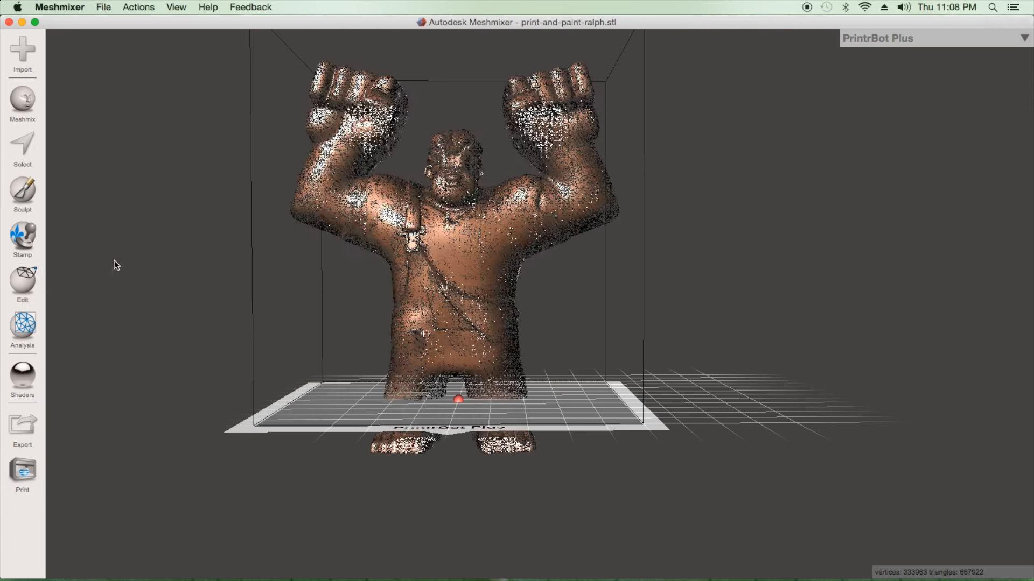
{"action": "mouse_move", "coordinate": [27, 279]}
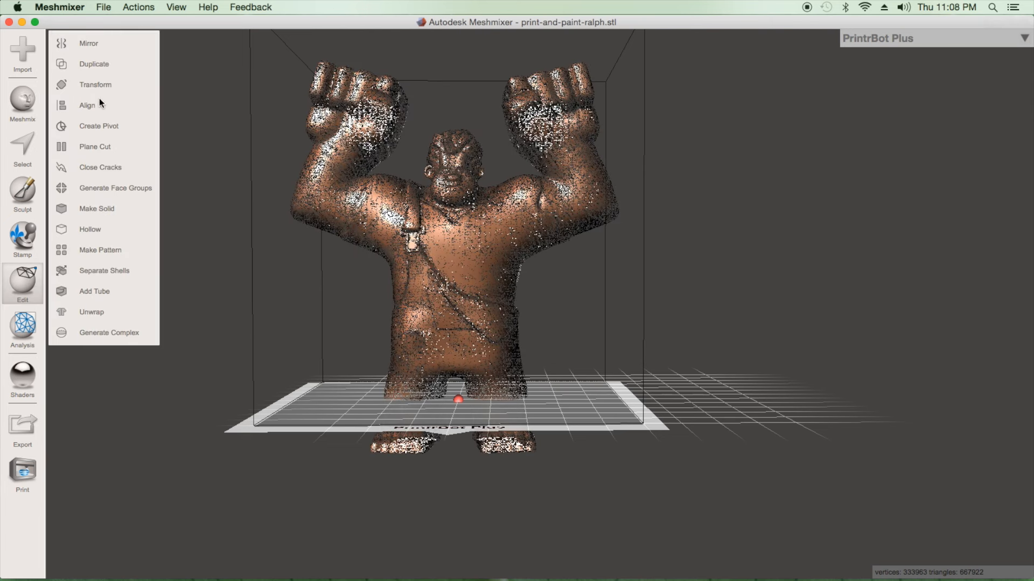
{"action": "left_click", "coordinate": [104, 149]}
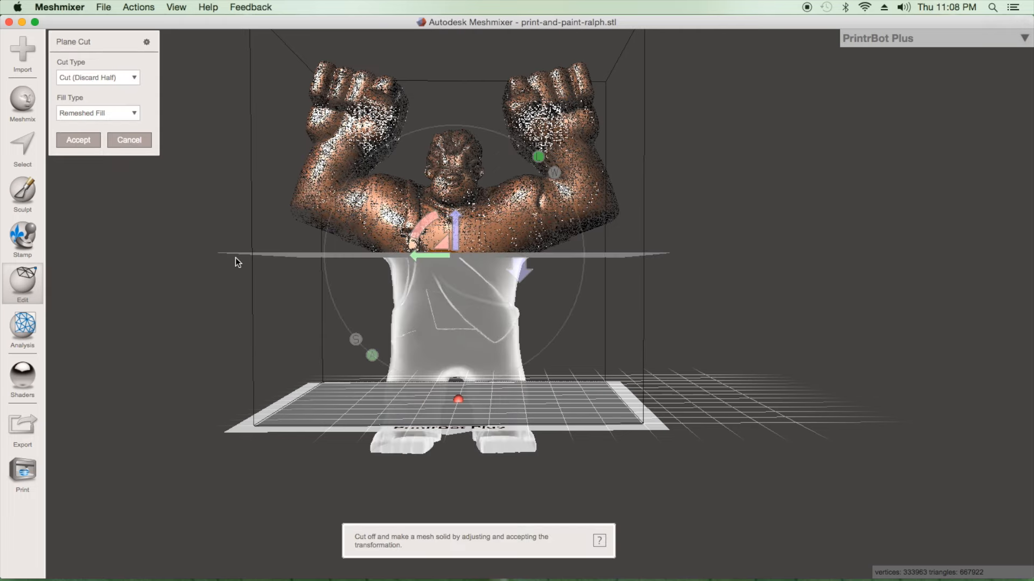
{"action": "right_click_drag", "start_coordinate": [384, 276], "coordinate": [406, 311]}
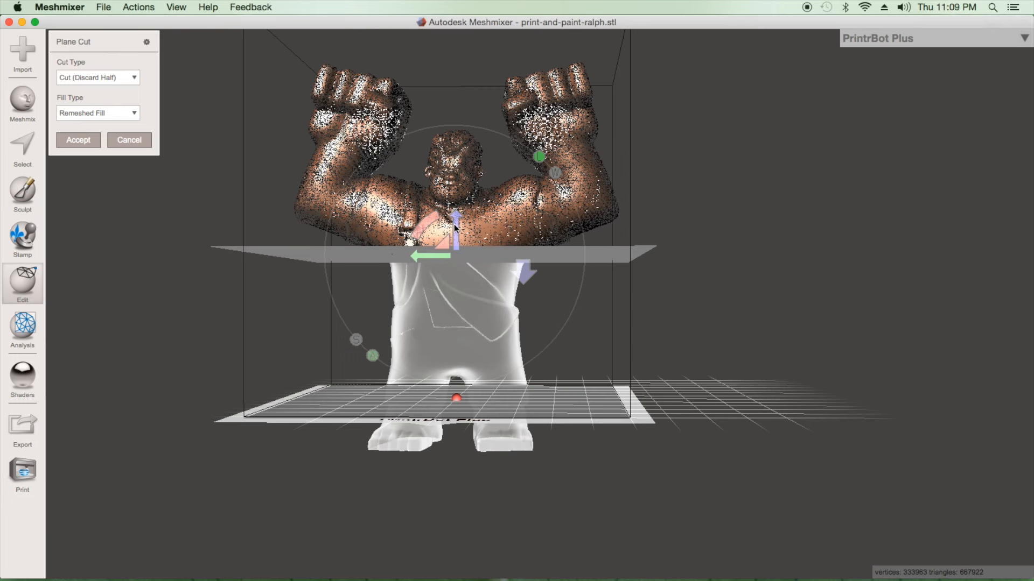
{"action": "left_click_drag", "start_coordinate": [458, 228], "coordinate": [345, 289]}
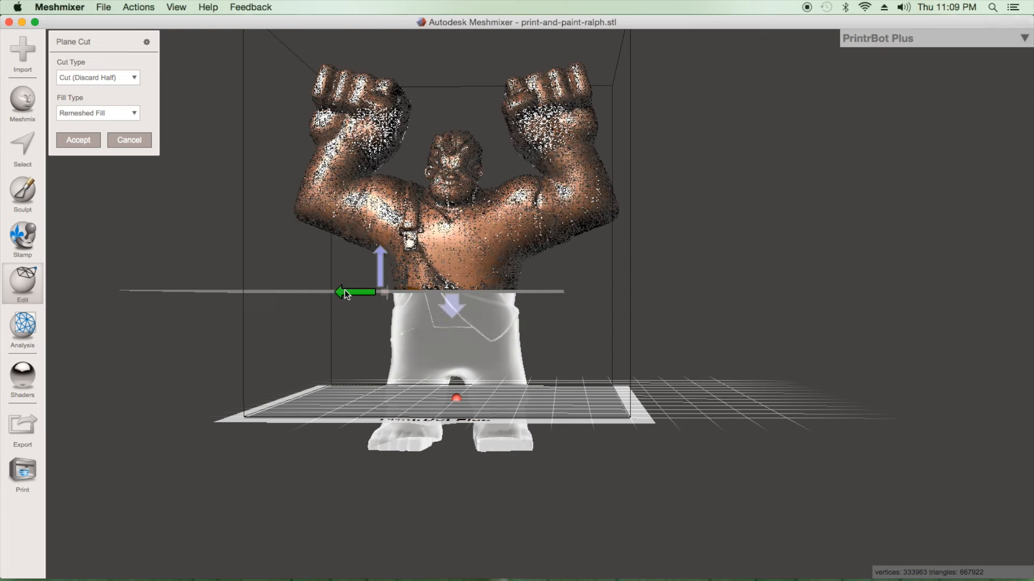
{"action": "mouse_move", "coordinate": [440, 290]}
{"action": "left_mouse_down"}
{"action": "mouse_move", "coordinate": [484, 287]}
{"action": "mouse_move", "coordinate": [458, 289]}
{"action": "mouse_move", "coordinate": [455, 264]}
{"action": "mouse_move", "coordinate": [432, 286]}
{"action": "left_mouse_up"}
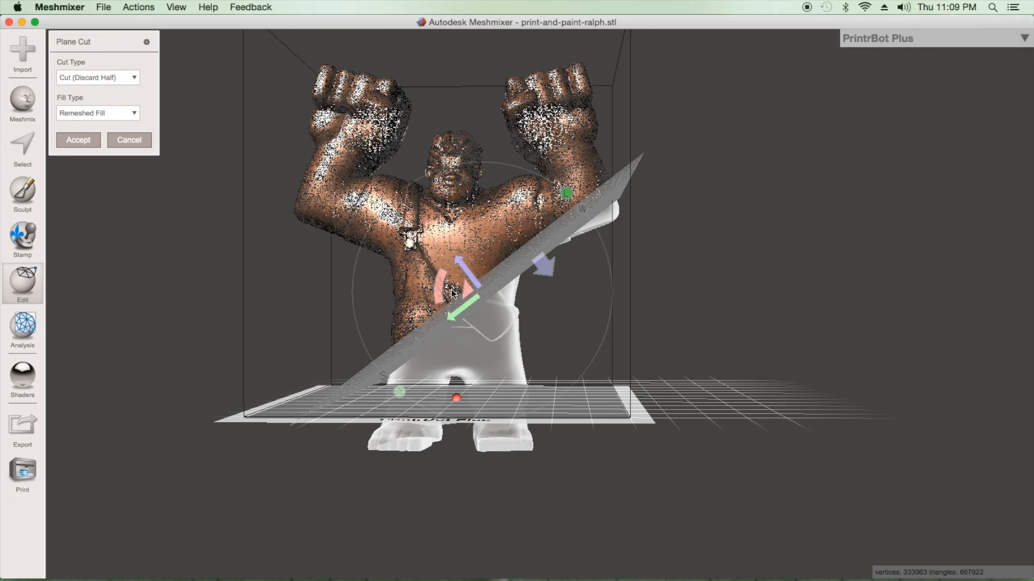
{"action": "left_click_drag", "start_coordinate": [440, 293], "coordinate": [199, 143]}
{"action": "left_click", "coordinate": [136, 140]}
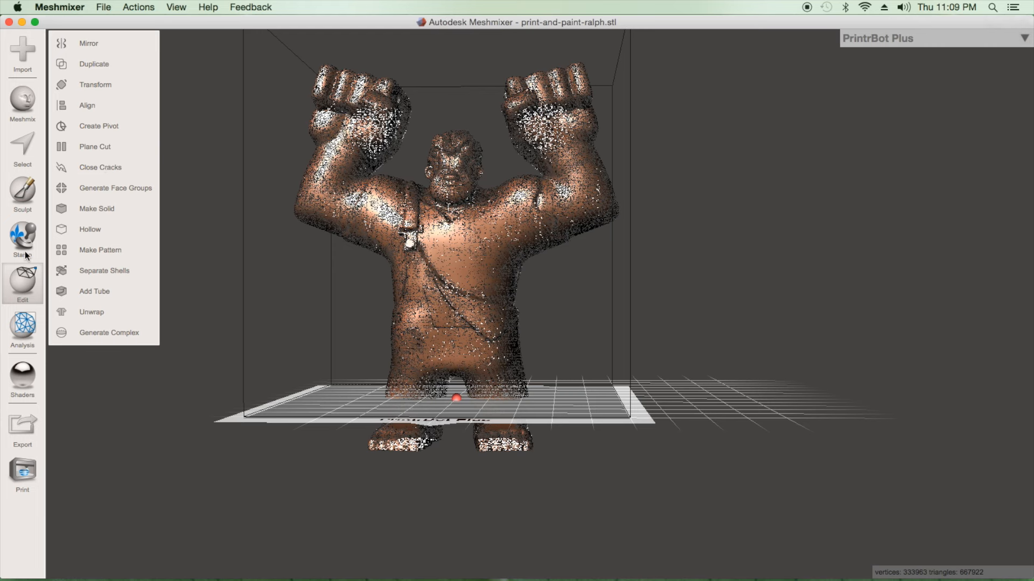
- Try a level Plane Cut slightly lower on the figure's chest, and cancel it
{"action": "left_click", "coordinate": [95, 147]}
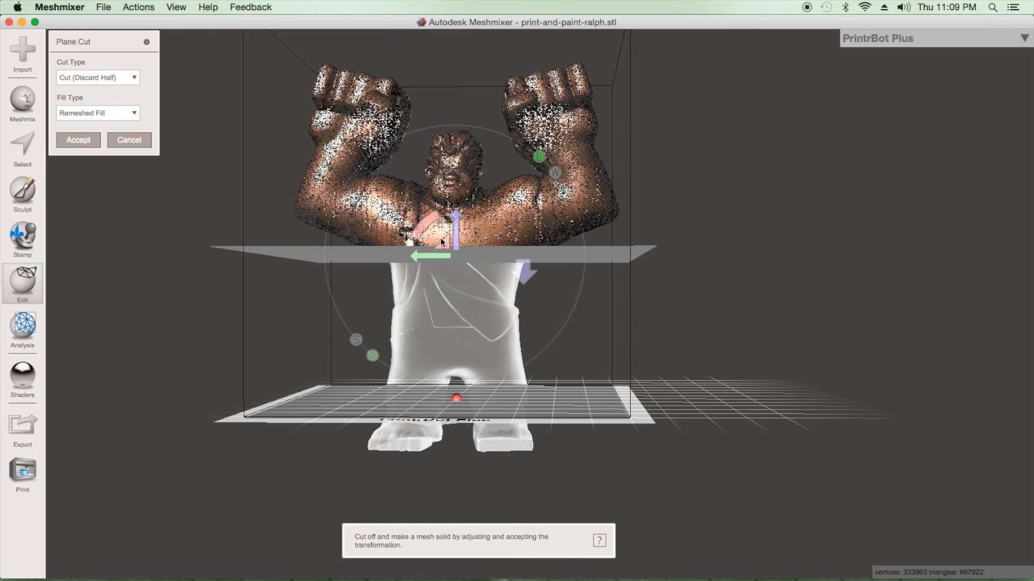
{"action": "left_click_drag", "start_coordinate": [455, 242], "coordinate": [455, 236]}
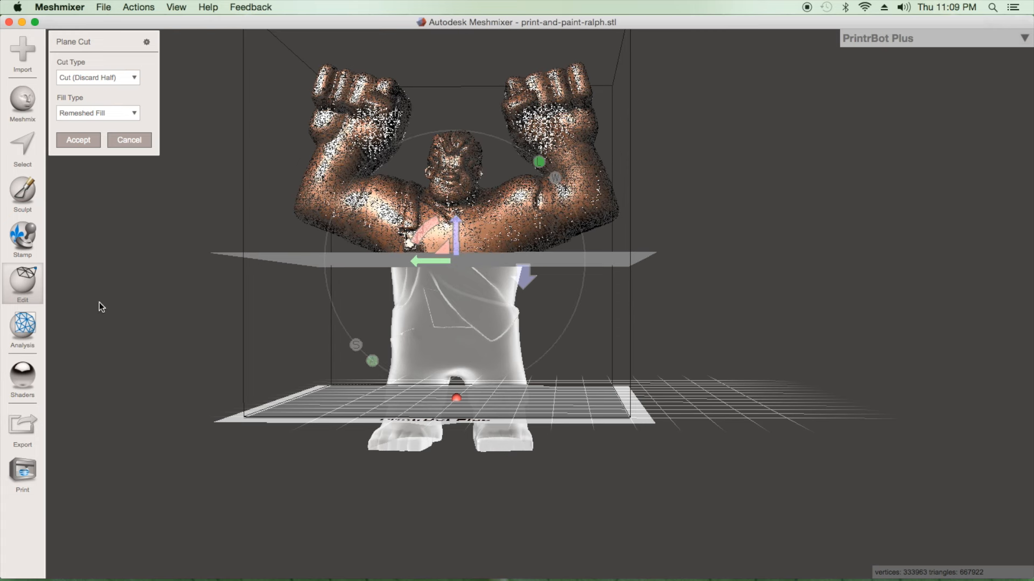
{"action": "left_click", "coordinate": [143, 140]}
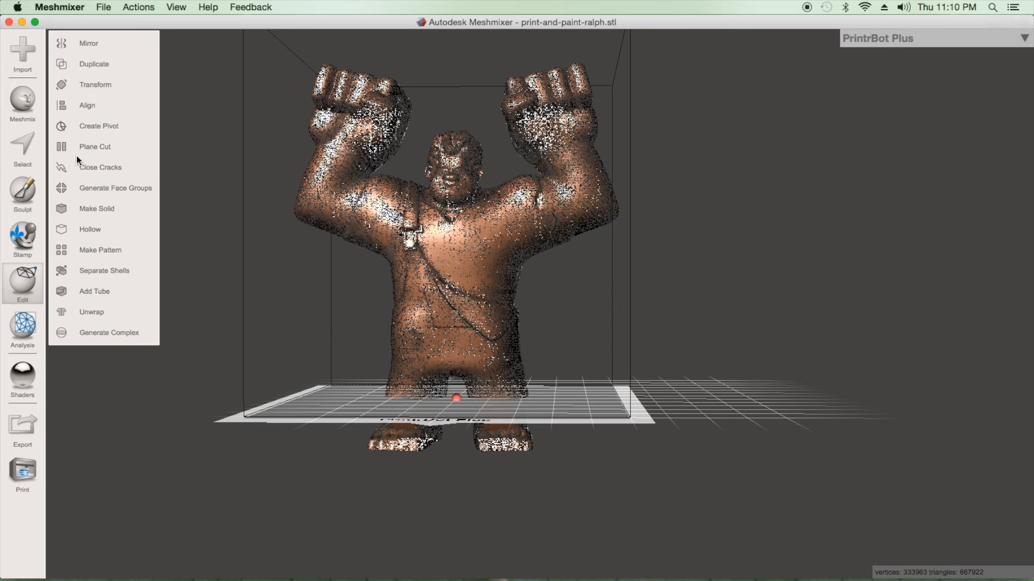
- Transform the figure with a uniform scale of 0.73 so it fits inside the printer volume
{"action": "left_click", "coordinate": [97, 85]}
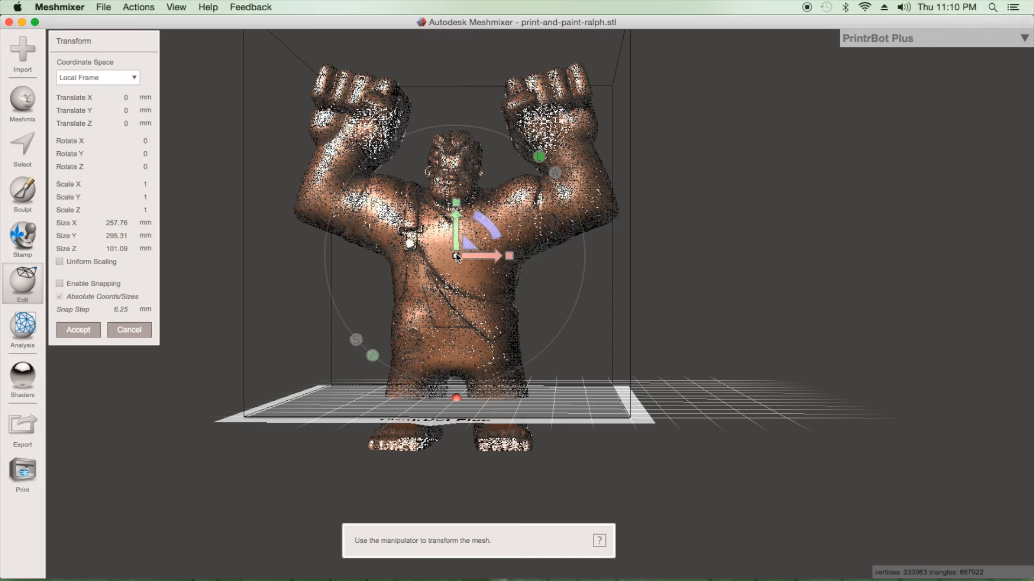
{"action": "left_click_drag", "start_coordinate": [455, 254], "coordinate": [440, 329]}
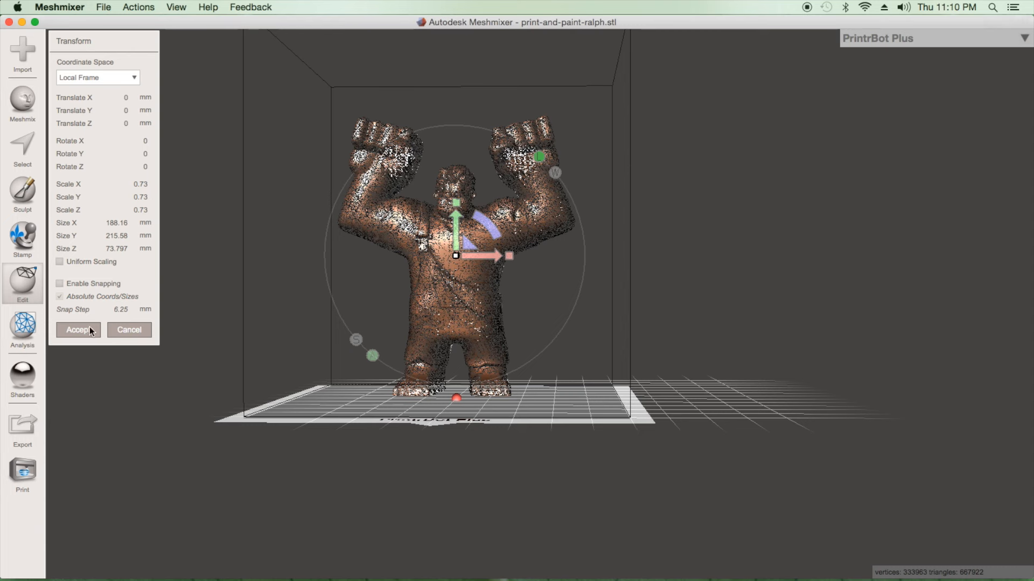
- Slice the figure with a level Plane Cut lowered to the waist, keeping both halves, and separate the result into shells
{"action": "left_click", "coordinate": [25, 294]}
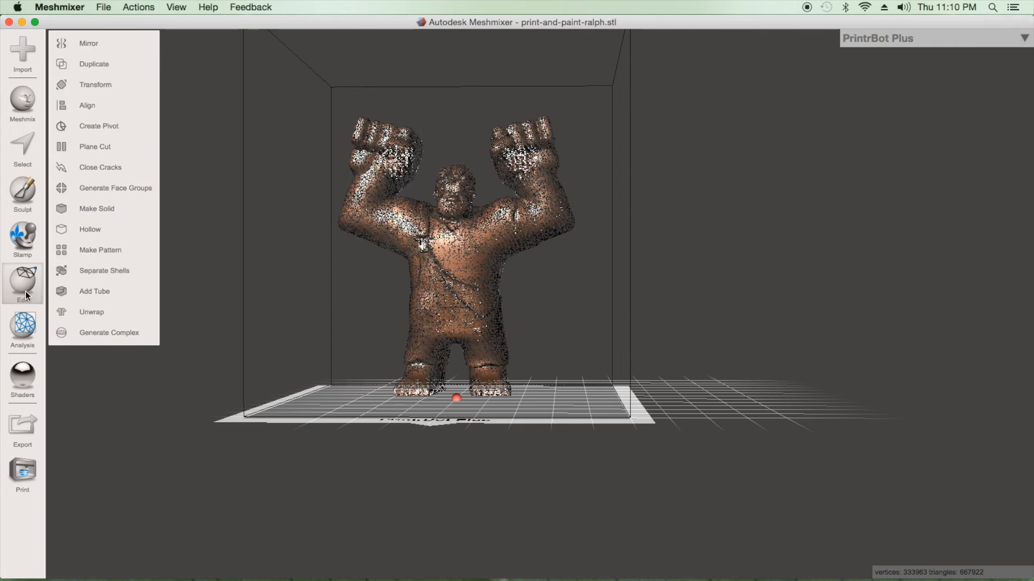
{"action": "left_click", "coordinate": [103, 149]}
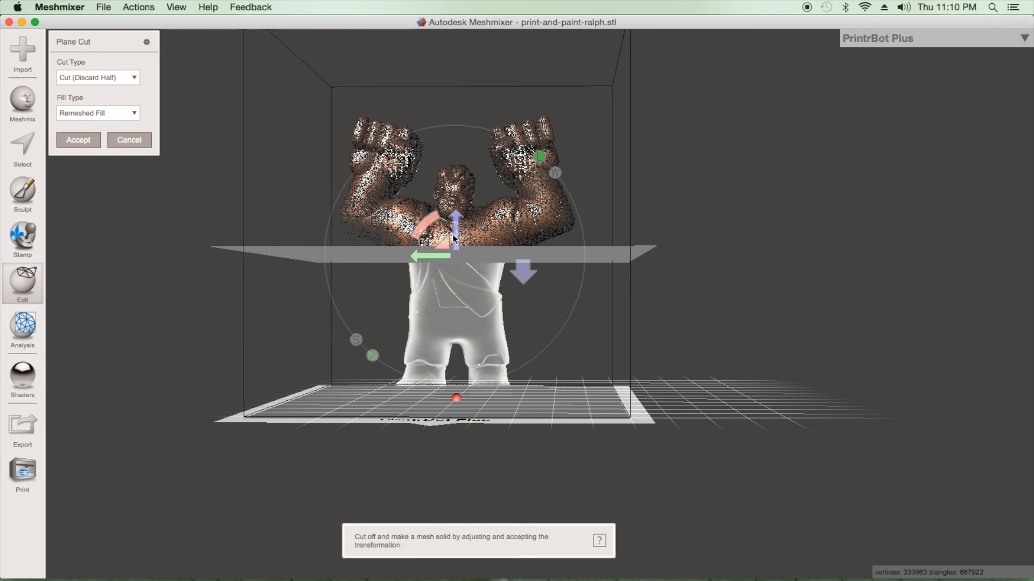
{"action": "left_click_drag", "start_coordinate": [457, 231], "coordinate": [454, 257]}
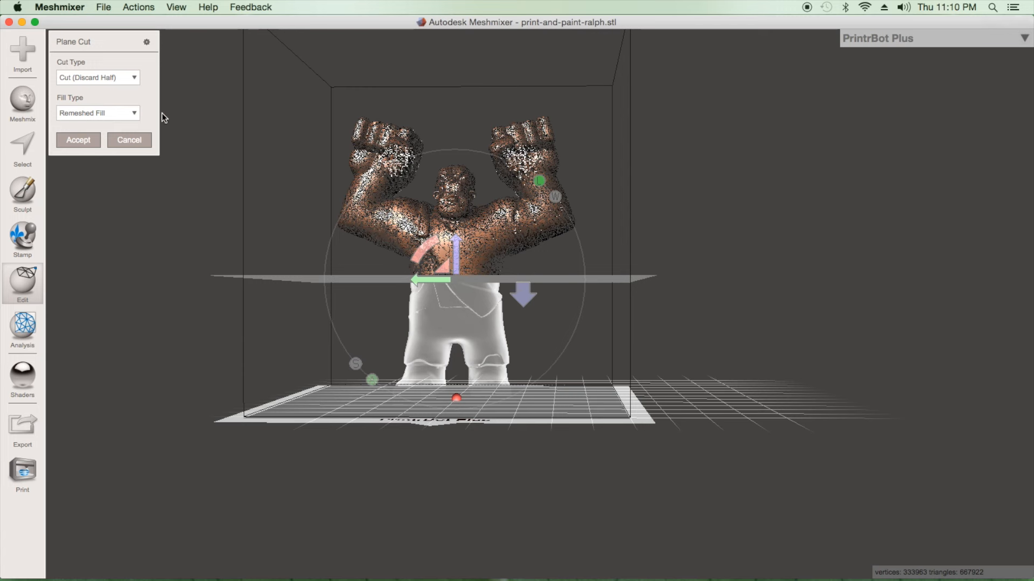
{"action": "left_click", "coordinate": [133, 81]}
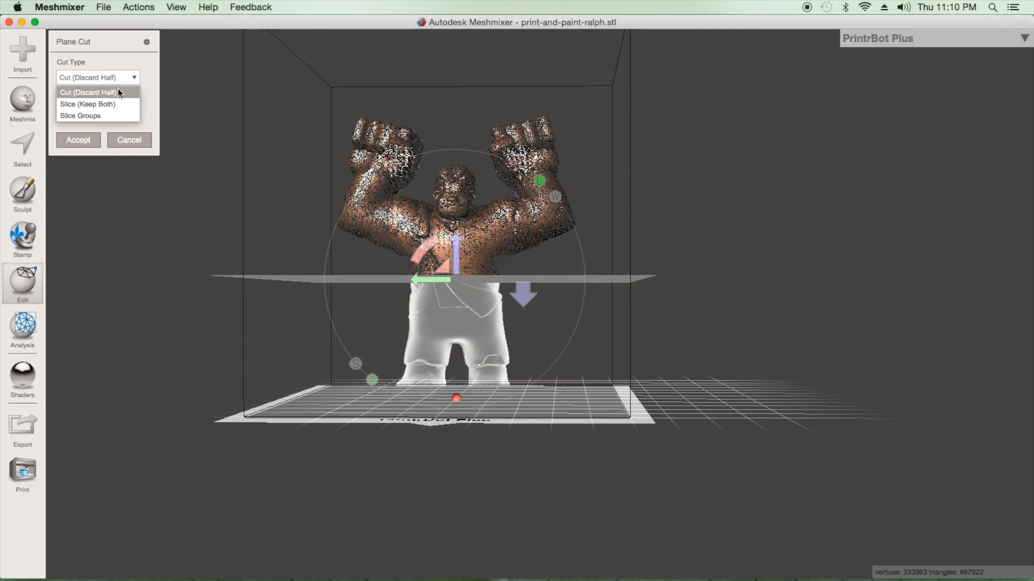
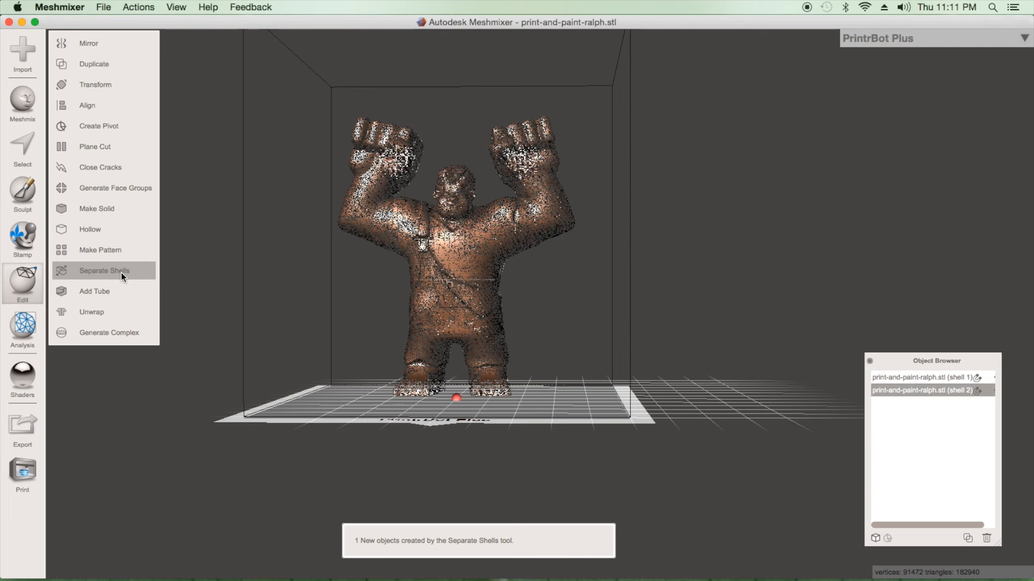
- Select the two separated shells in turn and apply a dark grey shader to the lower-body shell
{"action": "left_click", "coordinate": [944, 376]}
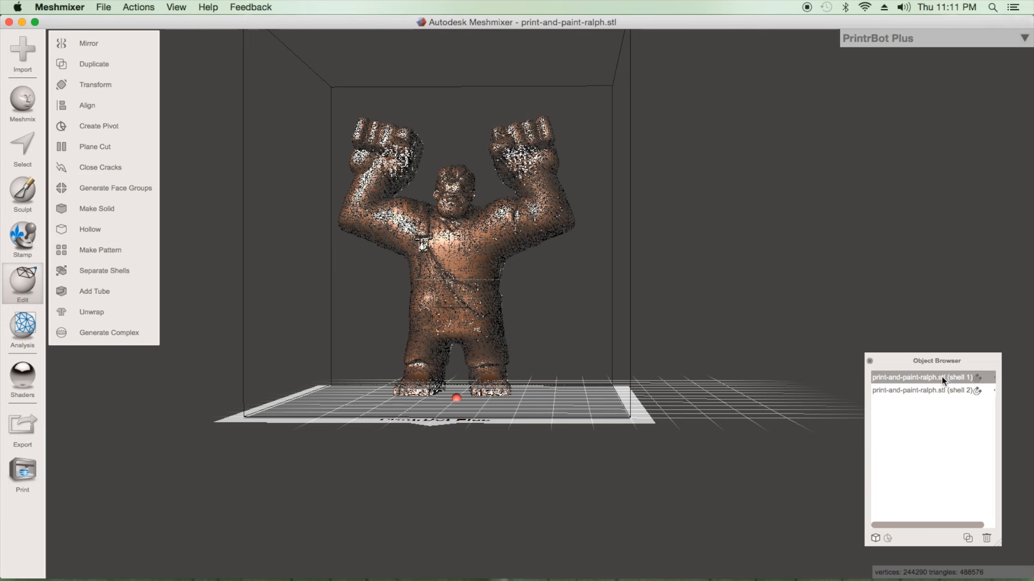
{"action": "left_click", "coordinate": [935, 388]}
{"action": "left_click", "coordinate": [461, 217]}
{"action": "left_click", "coordinate": [466, 301]}
{"action": "left_click", "coordinate": [461, 235]}
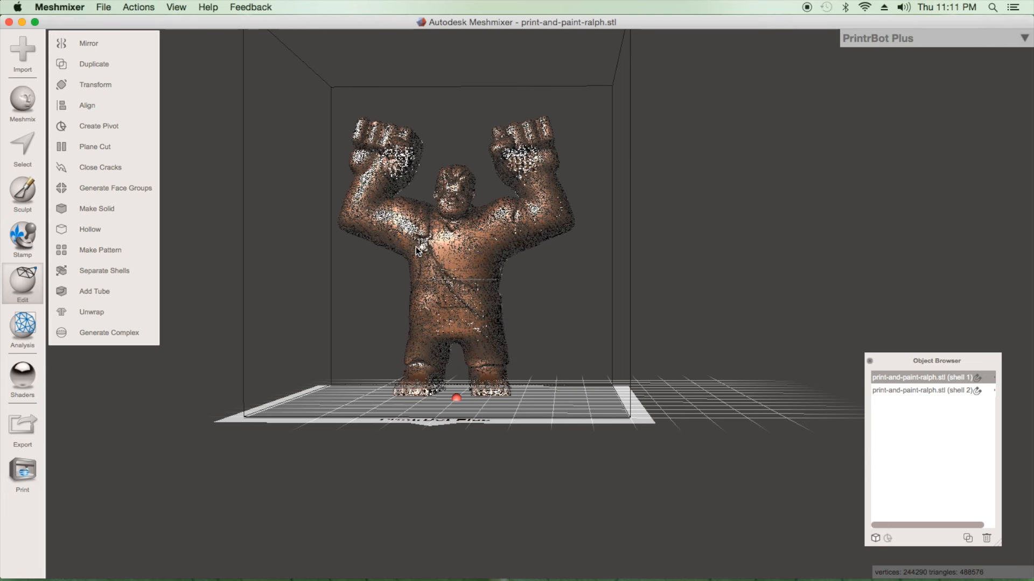
{"action": "left_click", "coordinate": [24, 376]}
{"action": "left_click_drag", "start_coordinate": [135, 390], "coordinate": [474, 341]}
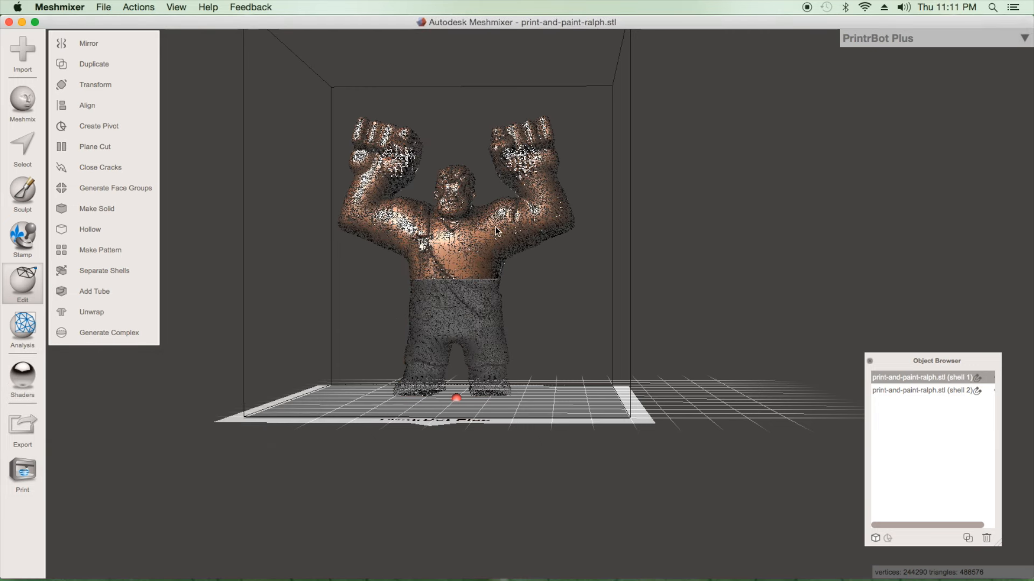
- Select the lower-body shell and export it to the Desktop as 2 in STL Binary Format
{"action": "left_click", "coordinate": [461, 311]}
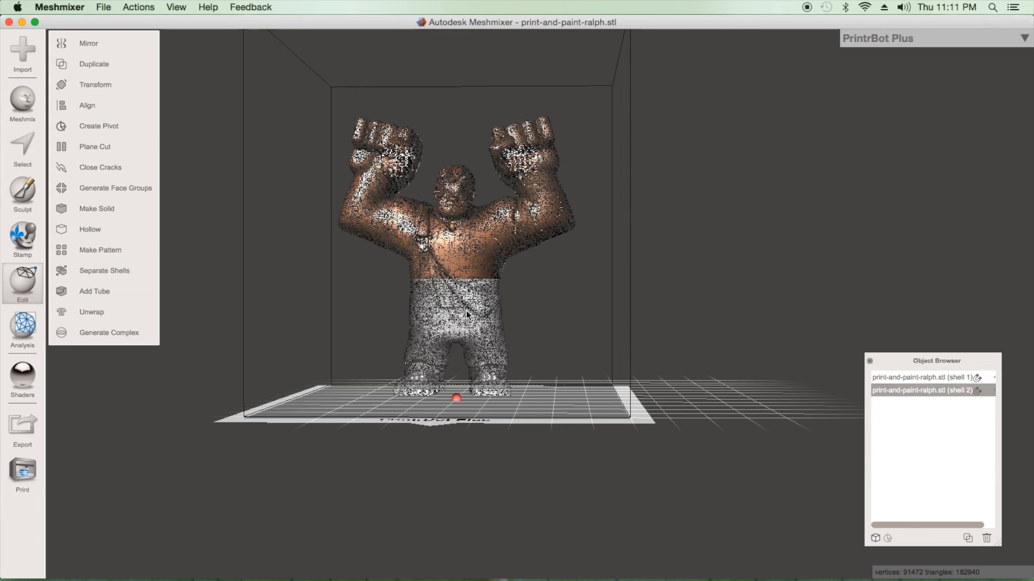
{"action": "left_click", "coordinate": [465, 300]}
{"action": "left_click", "coordinate": [466, 303]}
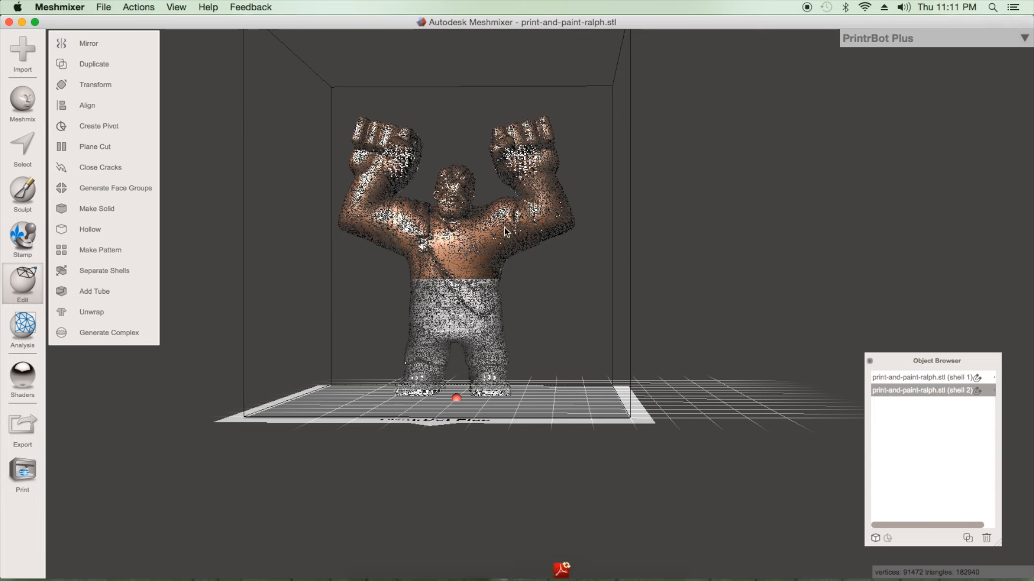
{"action": "left_click", "coordinate": [469, 318]}
{"action": "left_click", "coordinate": [468, 309]}
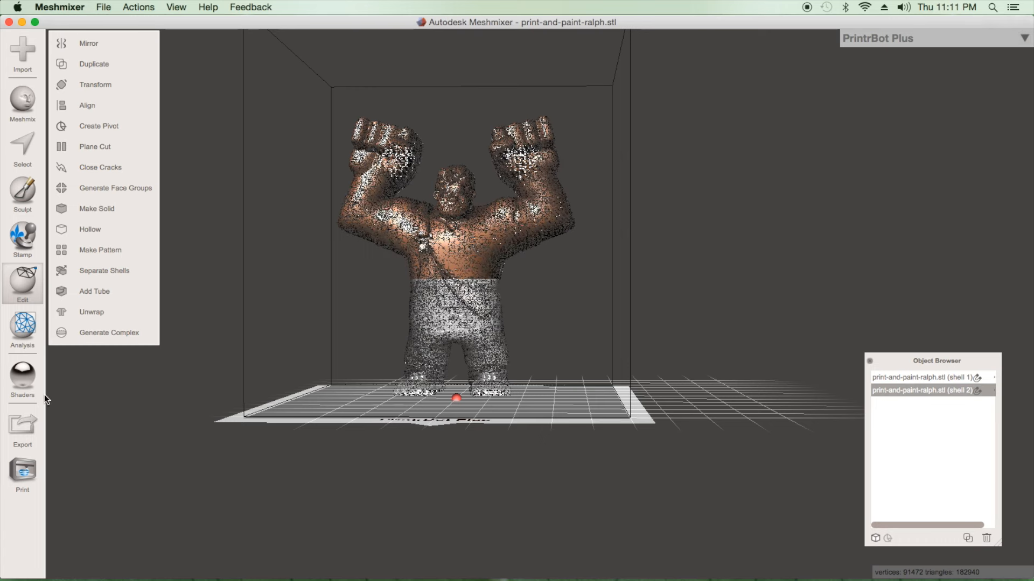
{"action": "left_click", "coordinate": [24, 430]}
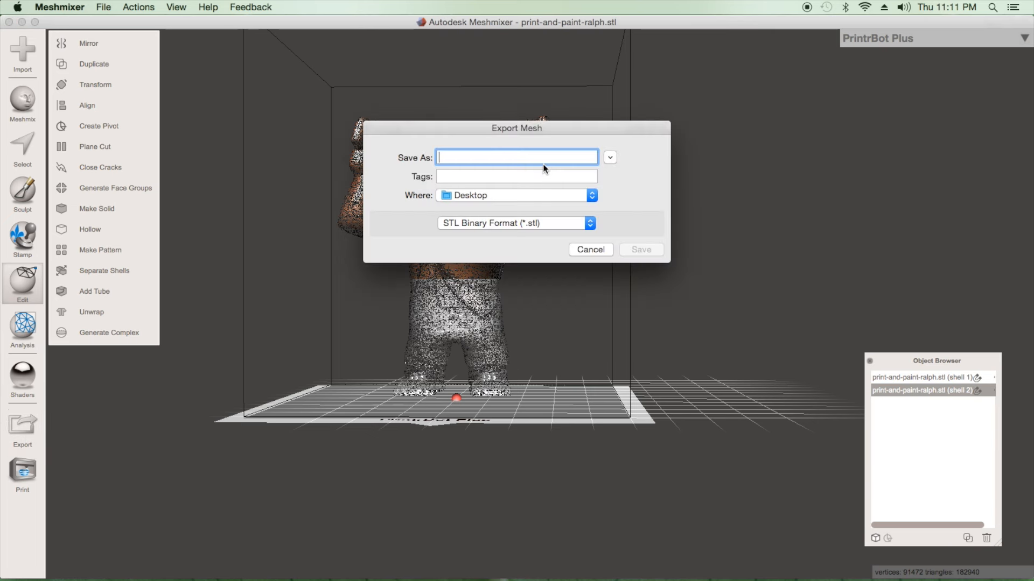
{"action": "type", "text": "2"}
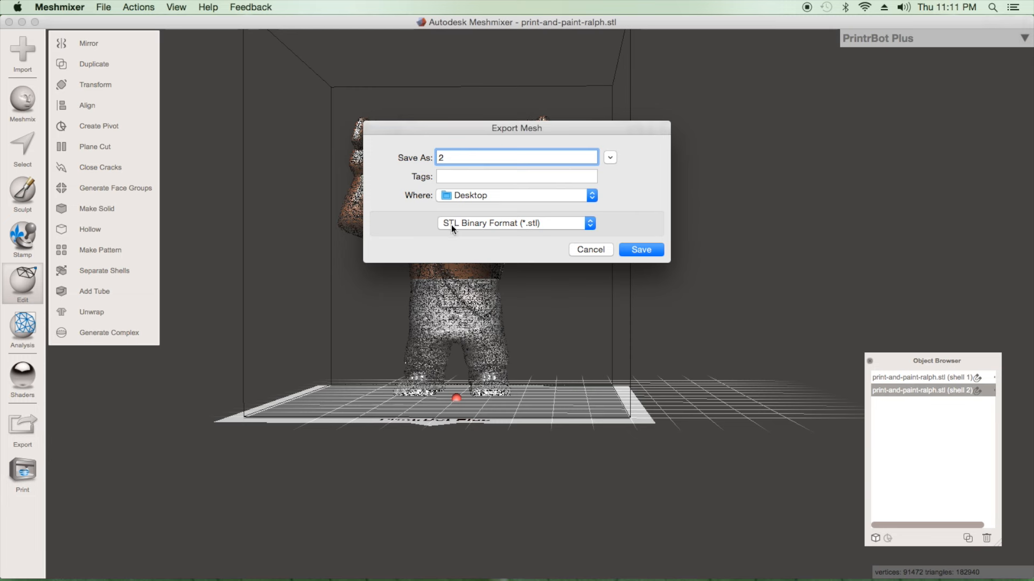
{"action": "left_click", "coordinate": [635, 250]}
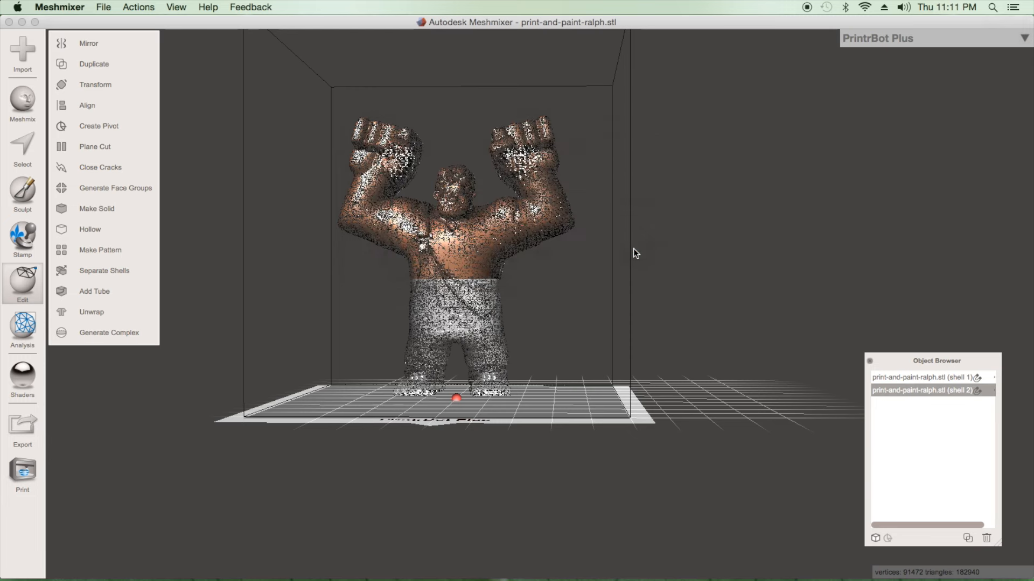
- Select the upper-body shell and export it to the Desktop as 3 in STL Binary Format
{"action": "left_click", "coordinate": [435, 223]}
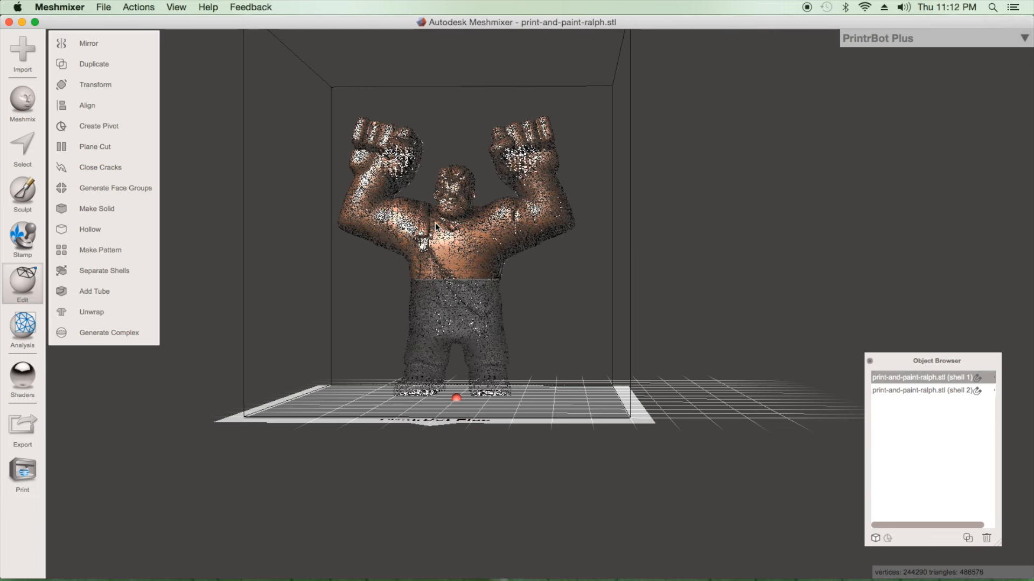
{"action": "left_click", "coordinate": [19, 430]}
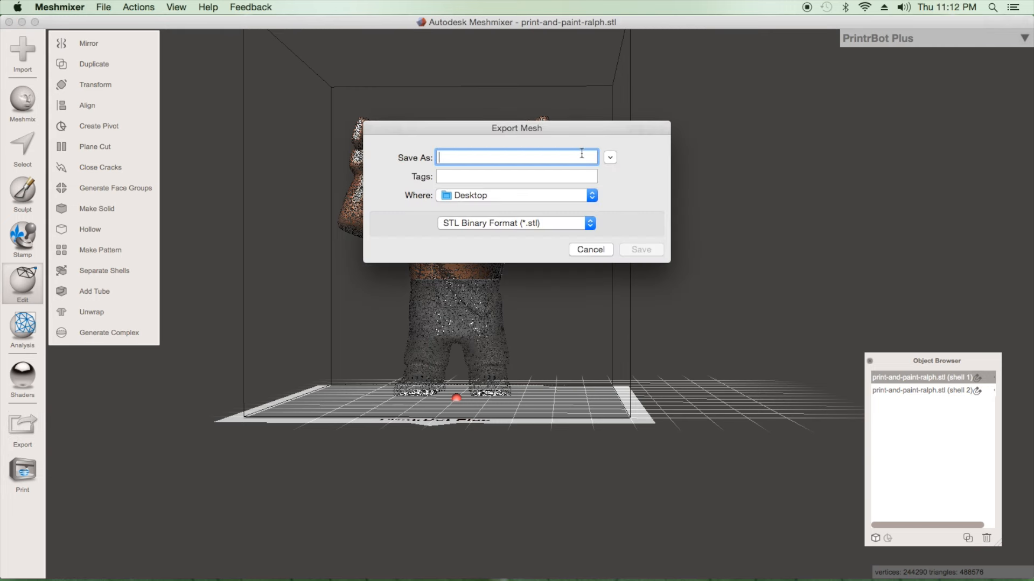
{"action": "type", "text": "3"}
{"action": "left_click", "coordinate": [639, 250]}
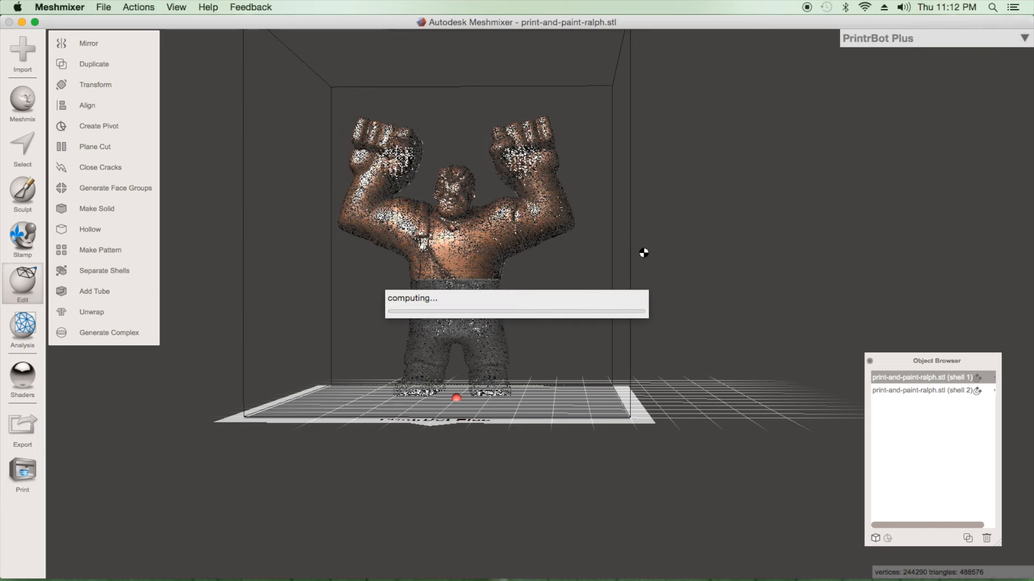
- Switch to Cura and load 1.stl from the Desktop, viewing the whole figure from the front of the build plate
{"action": "mouse_move", "coordinate": [551, 579]}
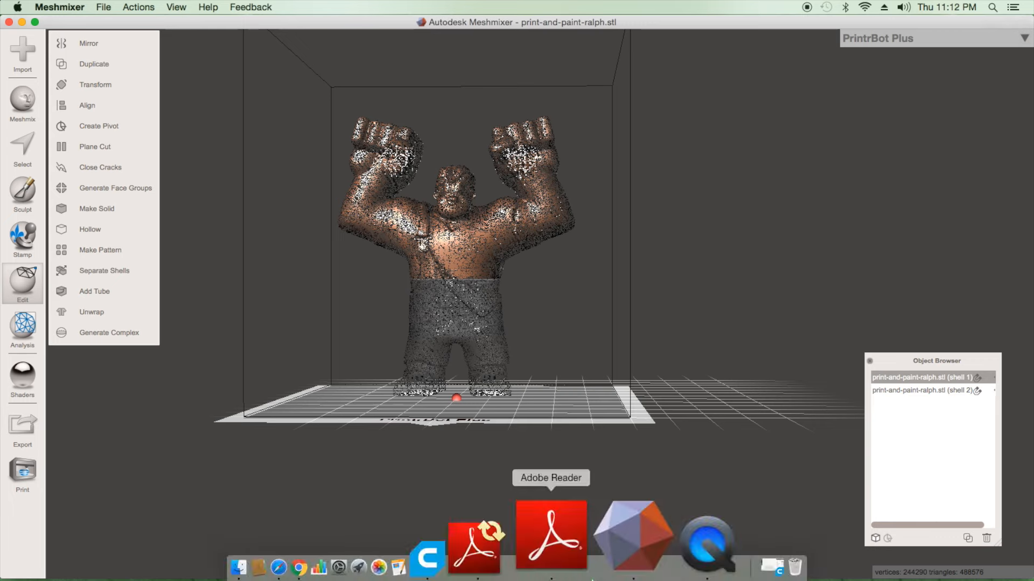
{"action": "left_click", "coordinate": [539, 544]}
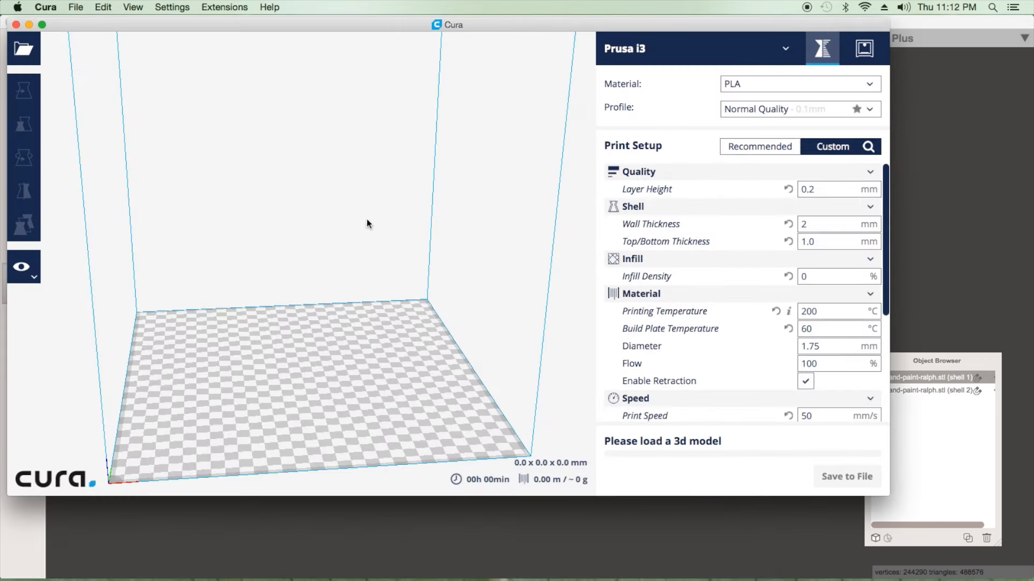
{"action": "left_click", "coordinate": [25, 47]}
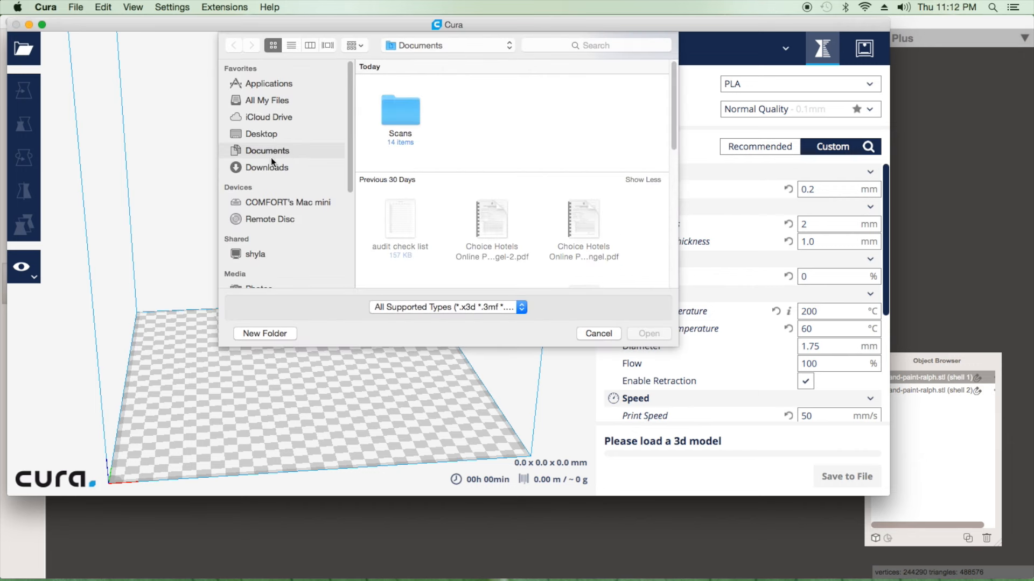
{"action": "left_click", "coordinate": [266, 133]}
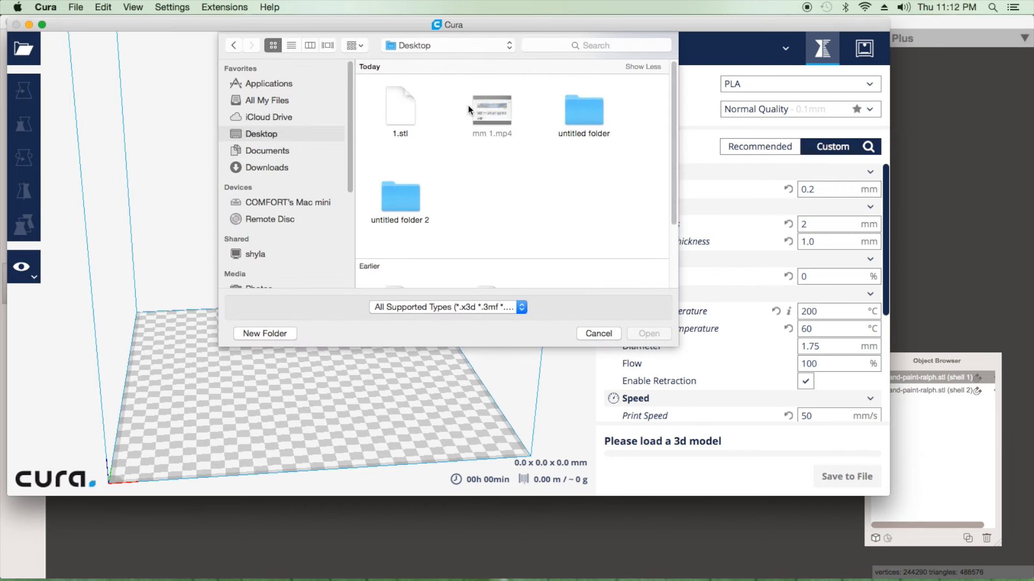
{"action": "left_click", "coordinate": [397, 113]}
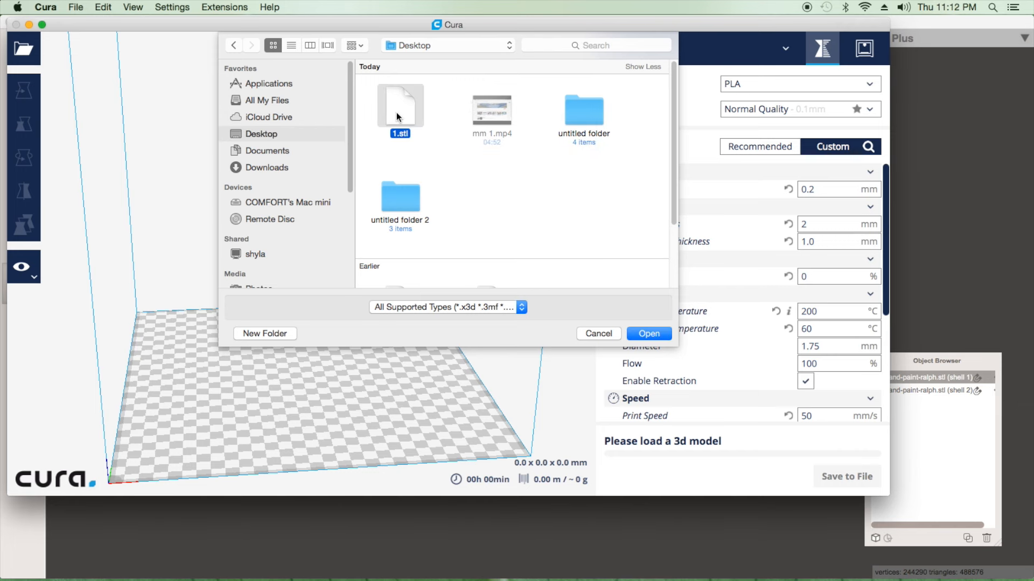
{"action": "left_click", "coordinate": [647, 333]}
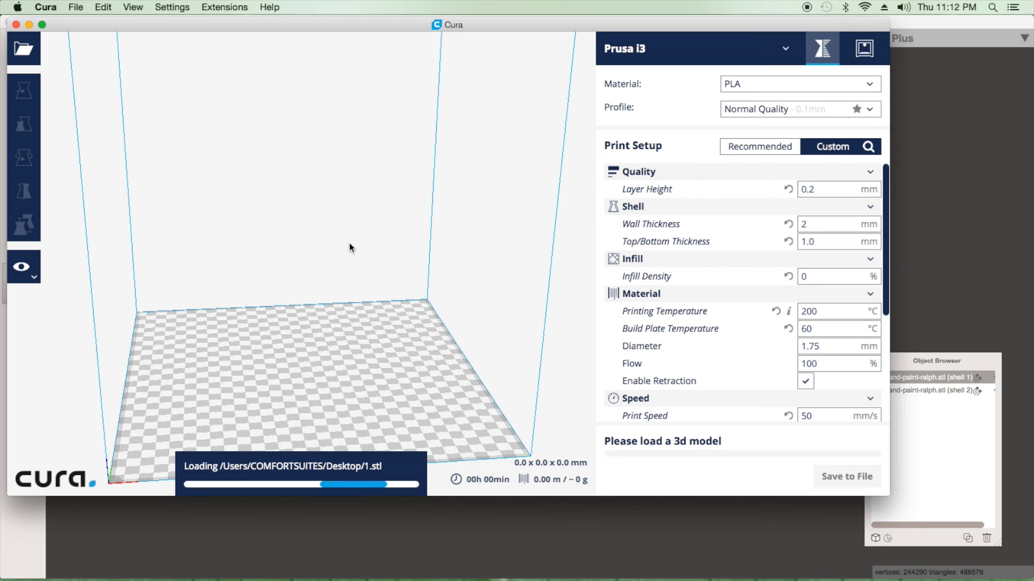
{"action": "mouse_move", "coordinate": [338, 335]}
{"action": "right_mouse_down"}
{"action": "mouse_move", "coordinate": [334, 291]}
{"action": "mouse_move", "coordinate": [328, 327]}
{"action": "right_mouse_up"}
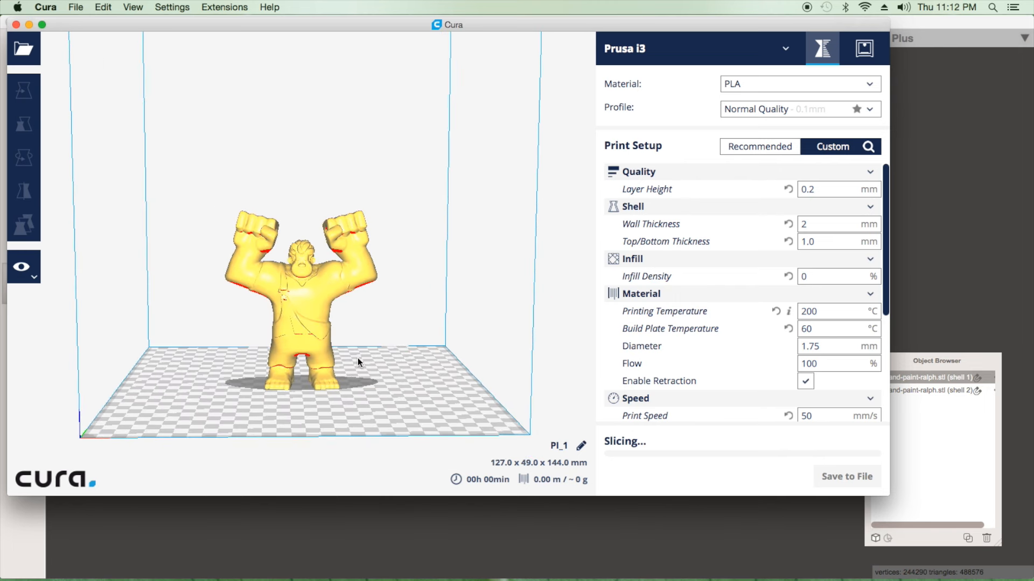
- Delete the whole figure from the build plate and load the lower-body file 2.stl from the Desktop
{"action": "right_click", "coordinate": [315, 302]}
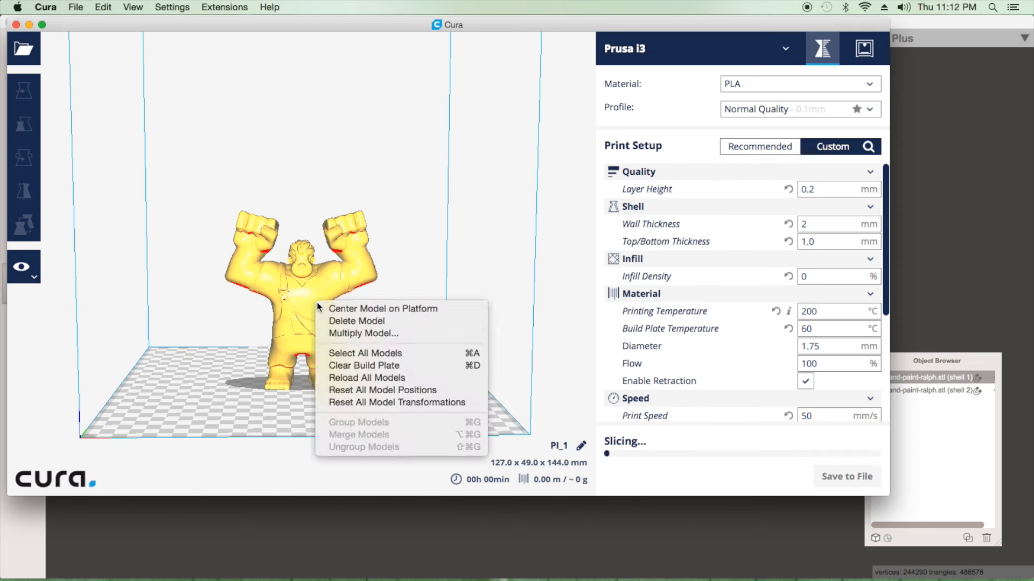
{"action": "left_click", "coordinate": [338, 322]}
{"action": "left_click", "coordinate": [23, 49]}
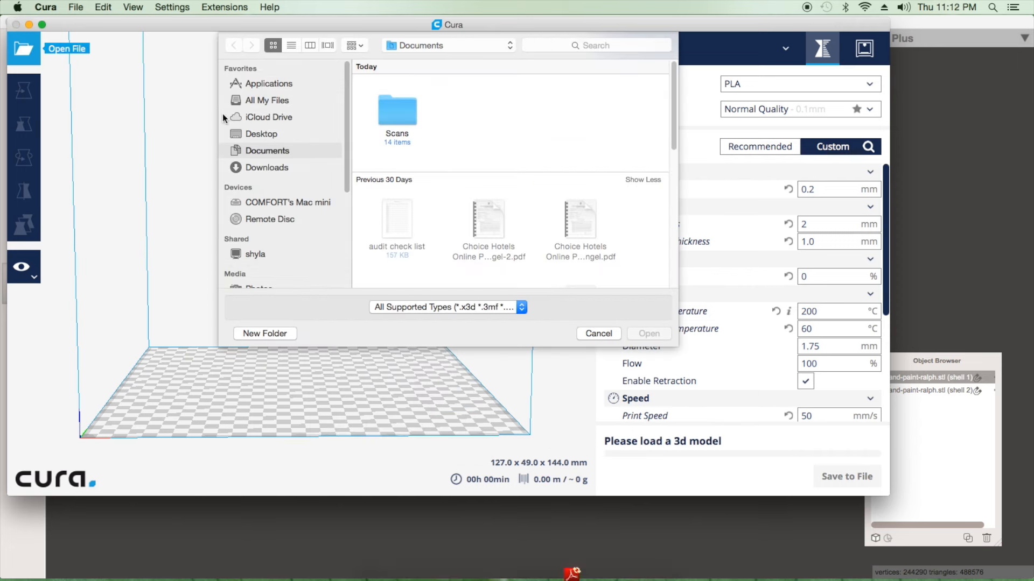
{"action": "left_click", "coordinate": [266, 133]}
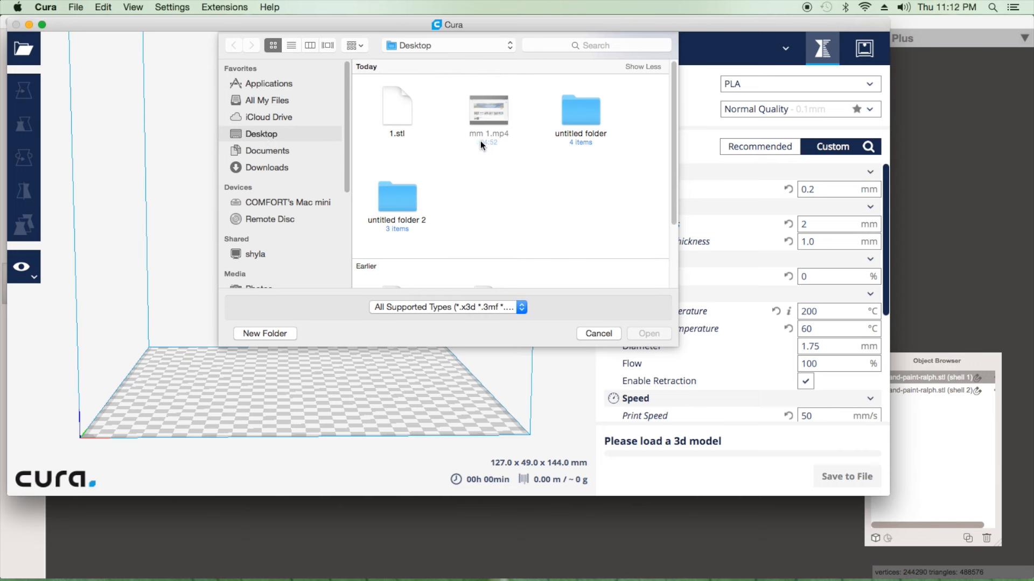
{"action": "scroll", "coordinate": [484, 153], "scroll_direction": "down", "scroll_amount": 3}
{"action": "left_click", "coordinate": [402, 233]}
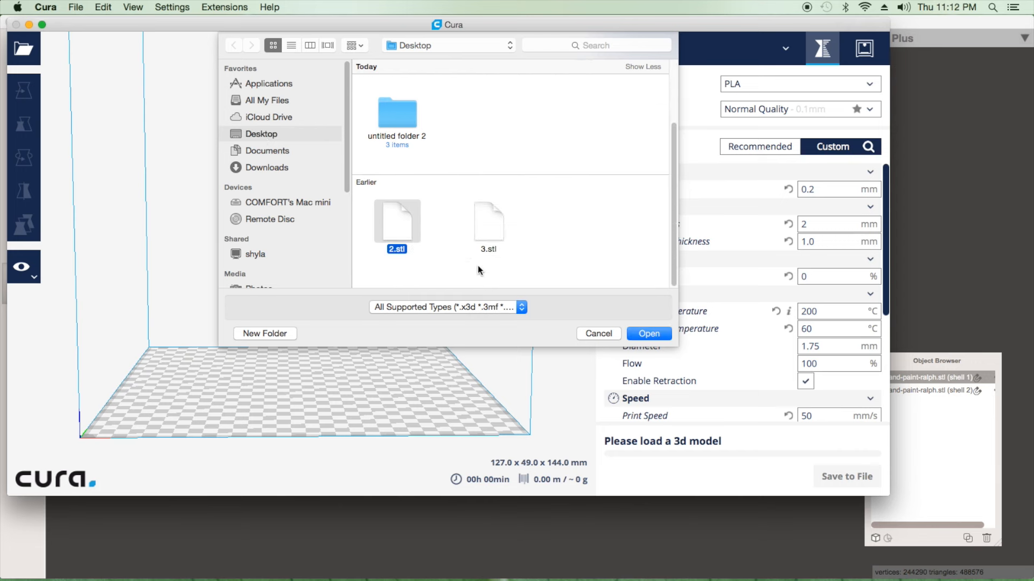
{"action": "left_click", "coordinate": [645, 334]}
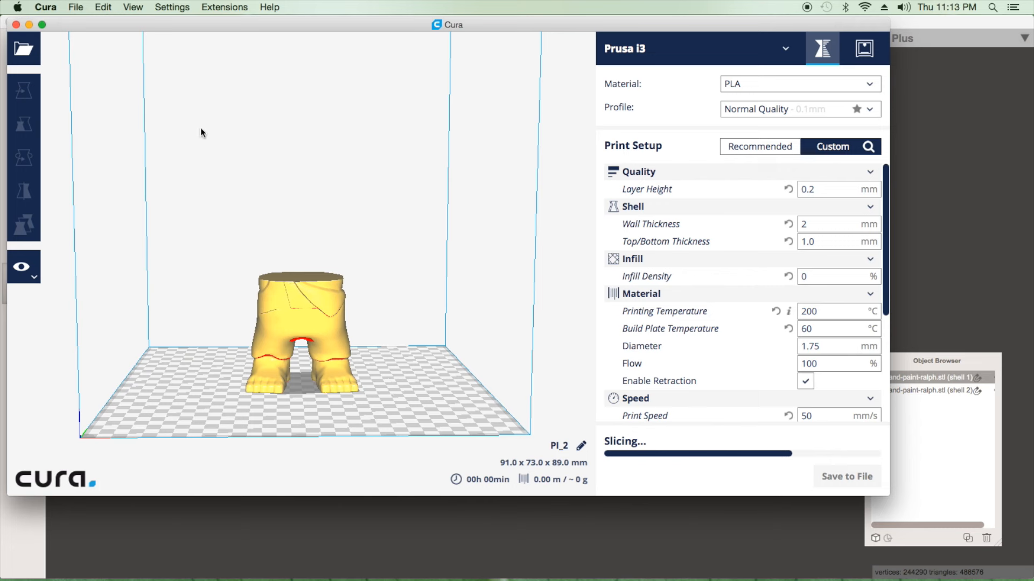
- Load the upper-body file 3.stl alongside the legs and inspect both pieces from the side and above
{"action": "left_click", "coordinate": [34, 63]}
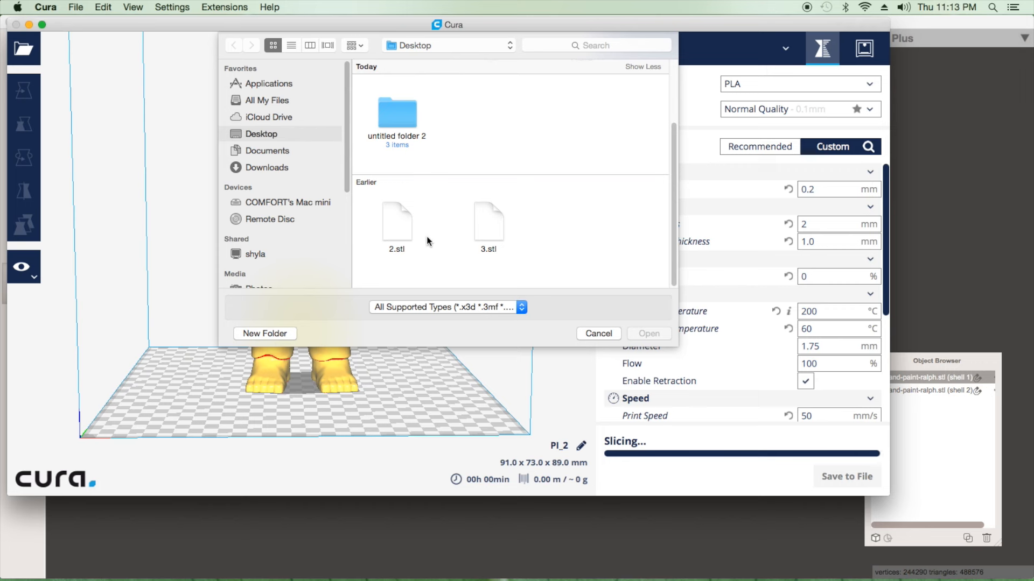
{"action": "left_click", "coordinate": [479, 220]}
{"action": "left_click", "coordinate": [634, 334]}
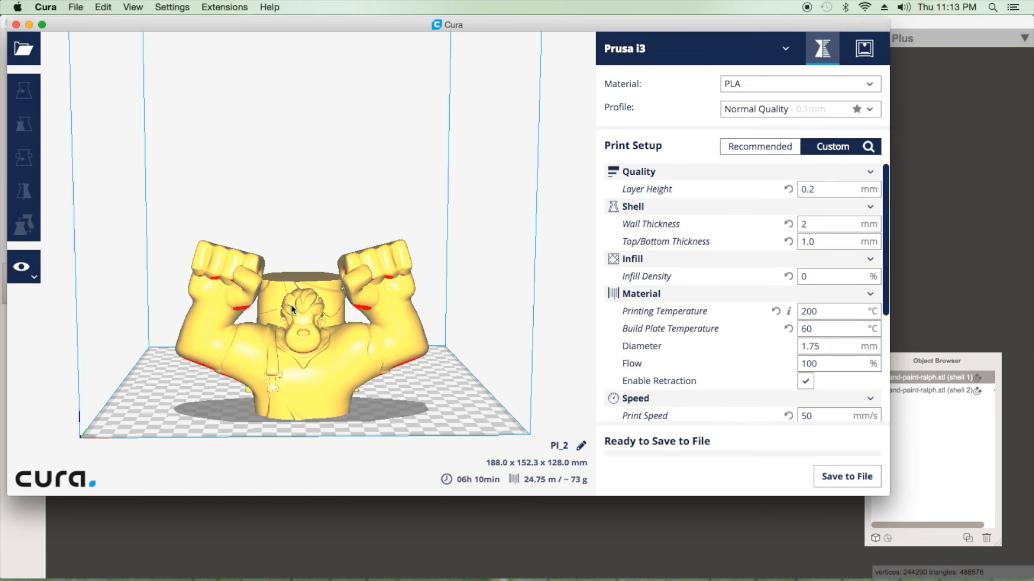
{"action": "right_click_drag", "start_coordinate": [280, 356], "coordinate": [488, 349]}
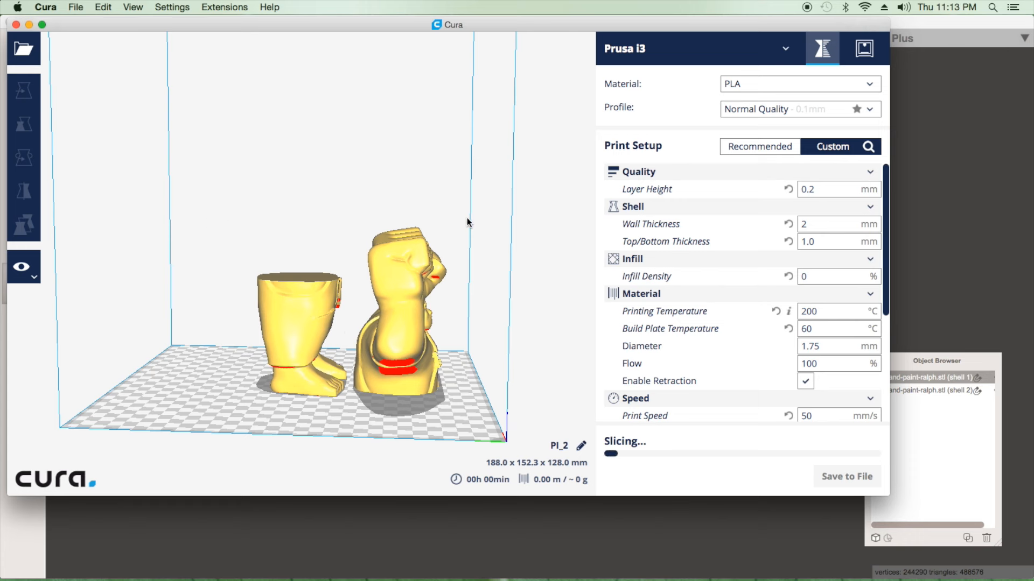
{"action": "right_click_drag", "start_coordinate": [360, 366], "coordinate": [156, 401]}
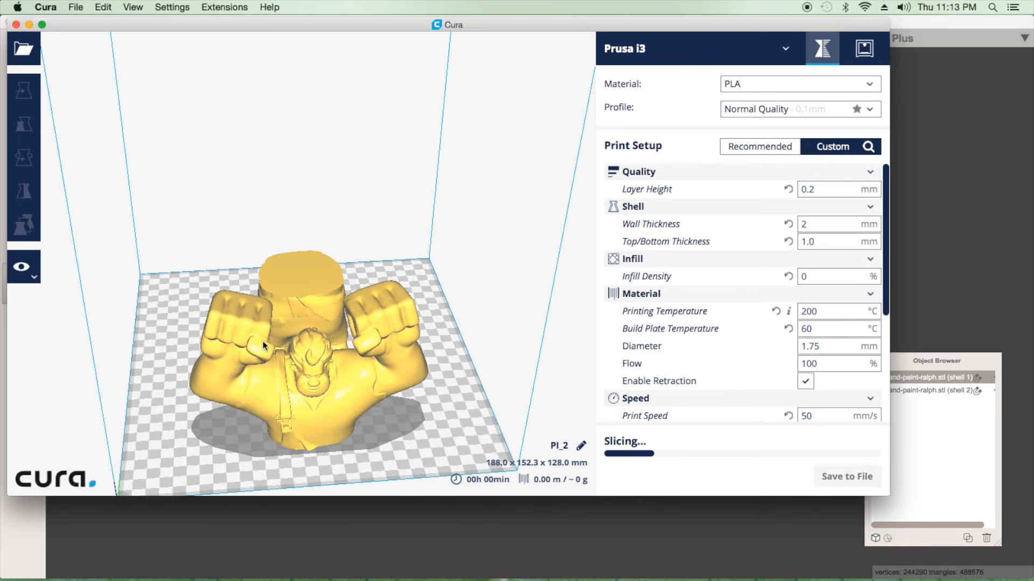
- Delete the legs from the build plate, view the remaining upper body from the front, and close the Cura window
{"action": "right_click", "coordinate": [304, 281]}
{"action": "left_click", "coordinate": [335, 308]}
{"action": "right_click_drag", "start_coordinate": [367, 423], "coordinate": [354, 386]}
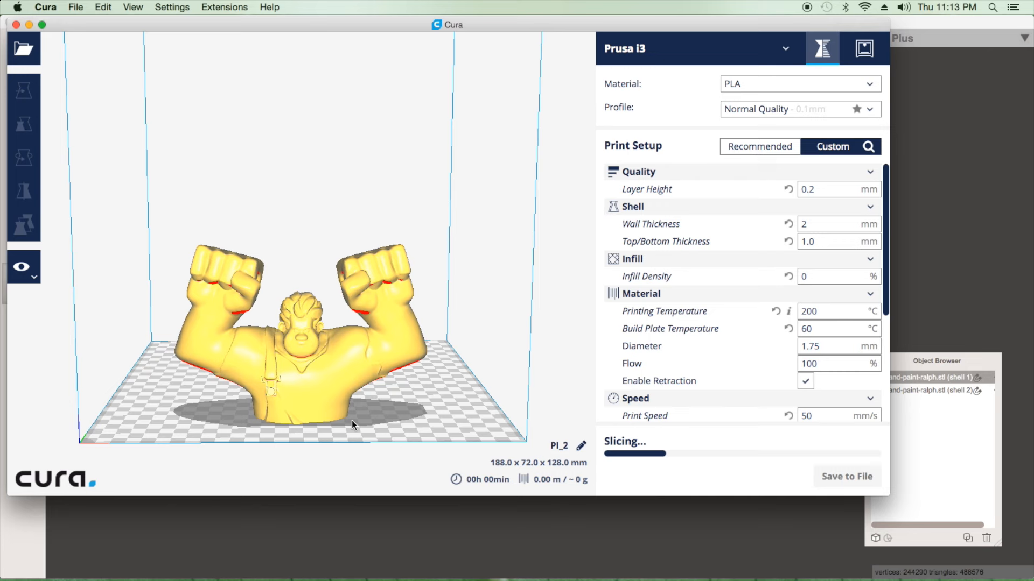
{"action": "left_click", "coordinate": [15, 25]}
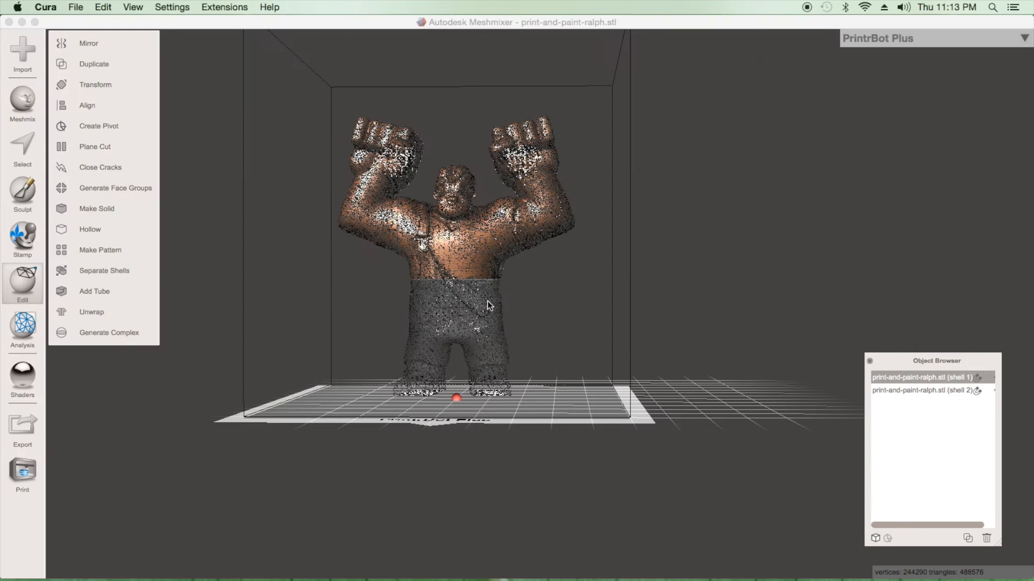
- Plane-cut the lower-body shell along a diagonal just below the waist with Cut (Discard Half) and Remeshed Fill, keeping the upper corner piece
{"action": "left_click", "coordinate": [478, 286]}
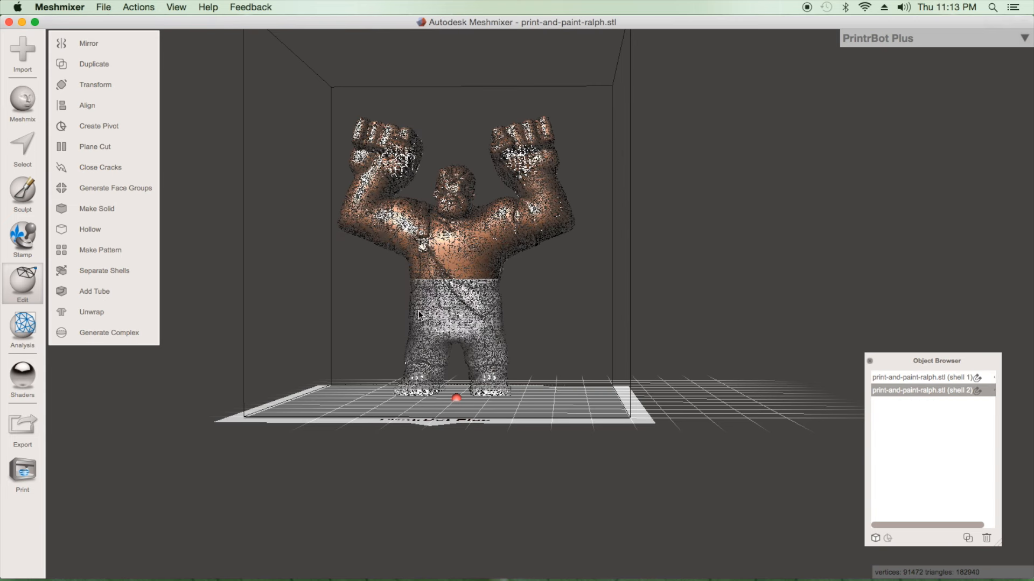
{"action": "left_click", "coordinate": [118, 146]}
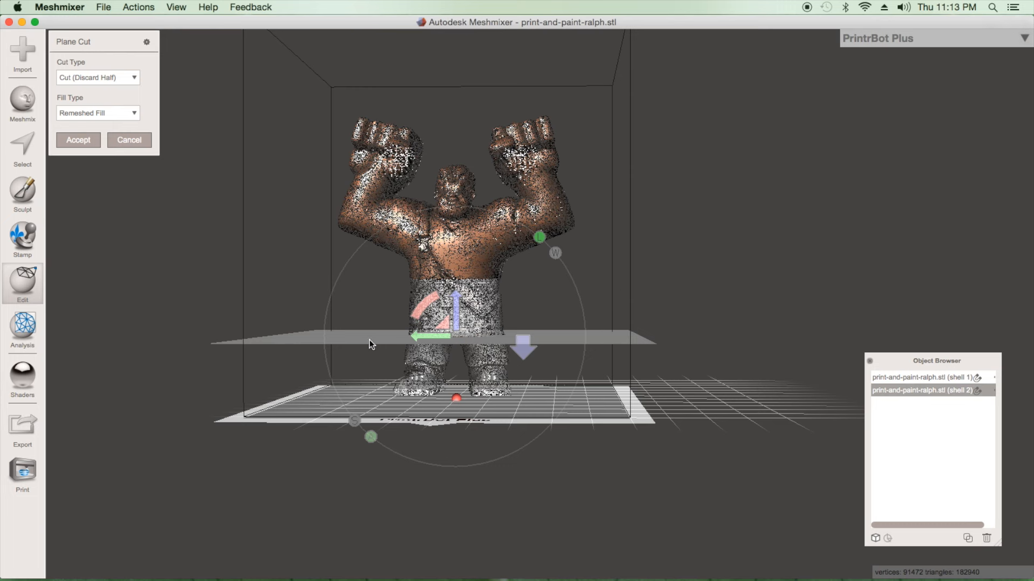
{"action": "left_click", "coordinate": [122, 139]}
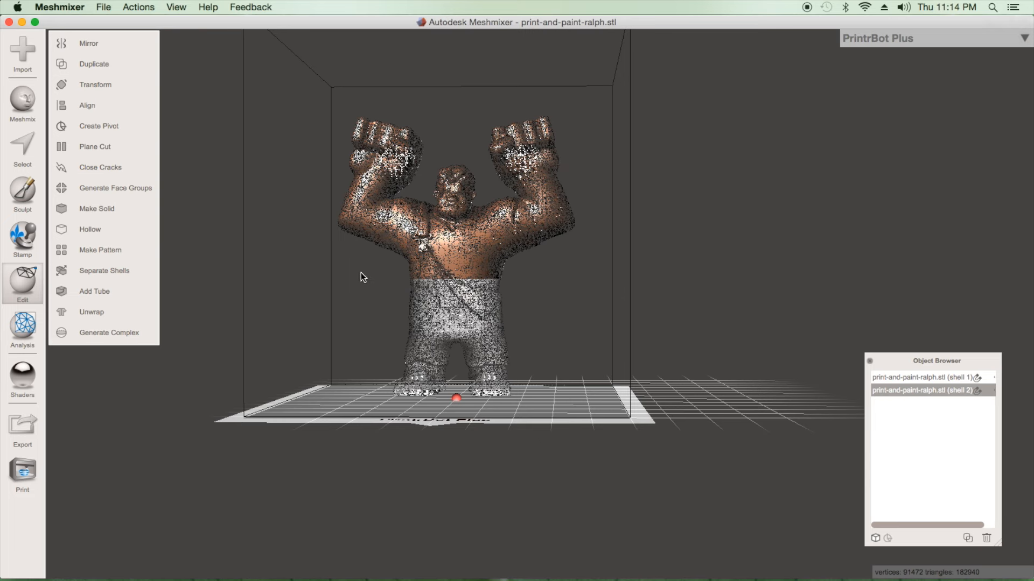
{"action": "left_click", "coordinate": [98, 147]}
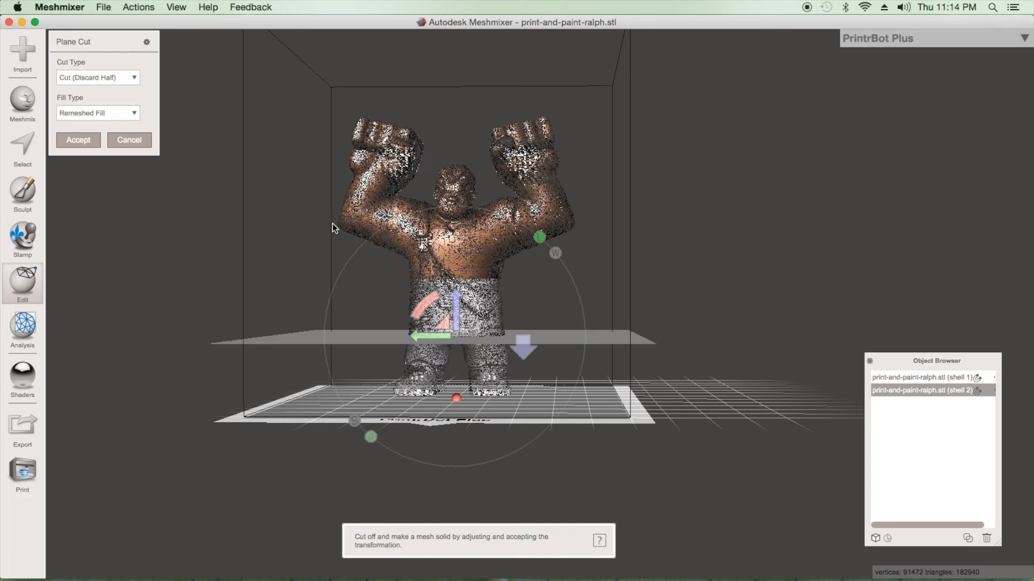
{"action": "left_click_drag", "start_coordinate": [595, 214], "coordinate": [320, 322]}
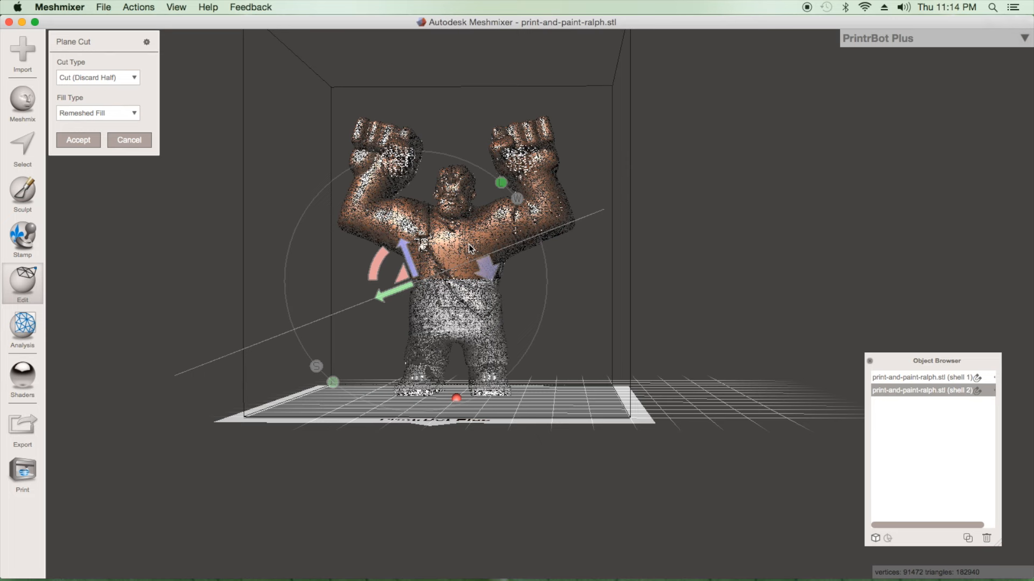
{"action": "mouse_move", "coordinate": [24, 376]}
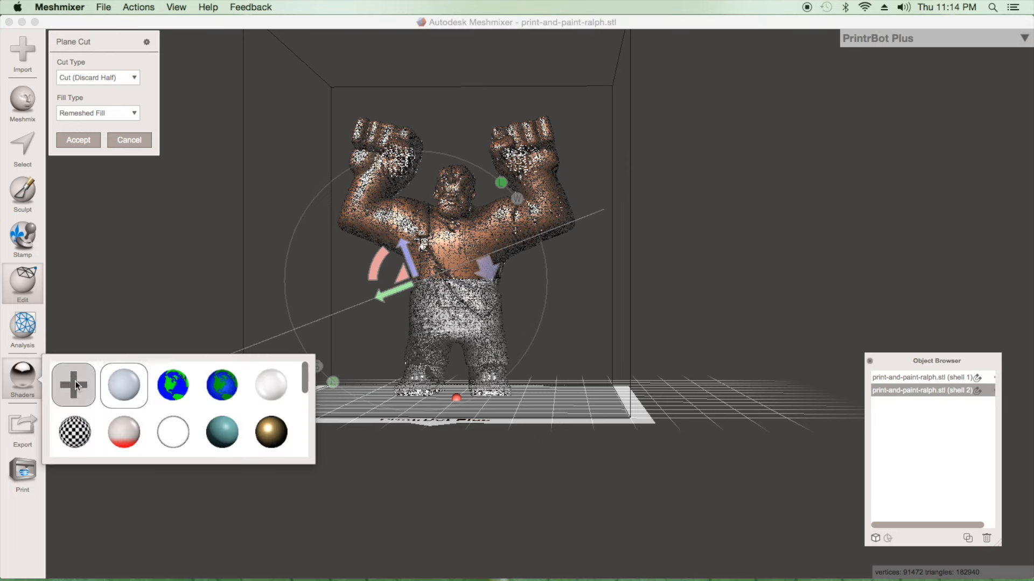
{"action": "left_click_drag", "start_coordinate": [135, 388], "coordinate": [494, 314]}
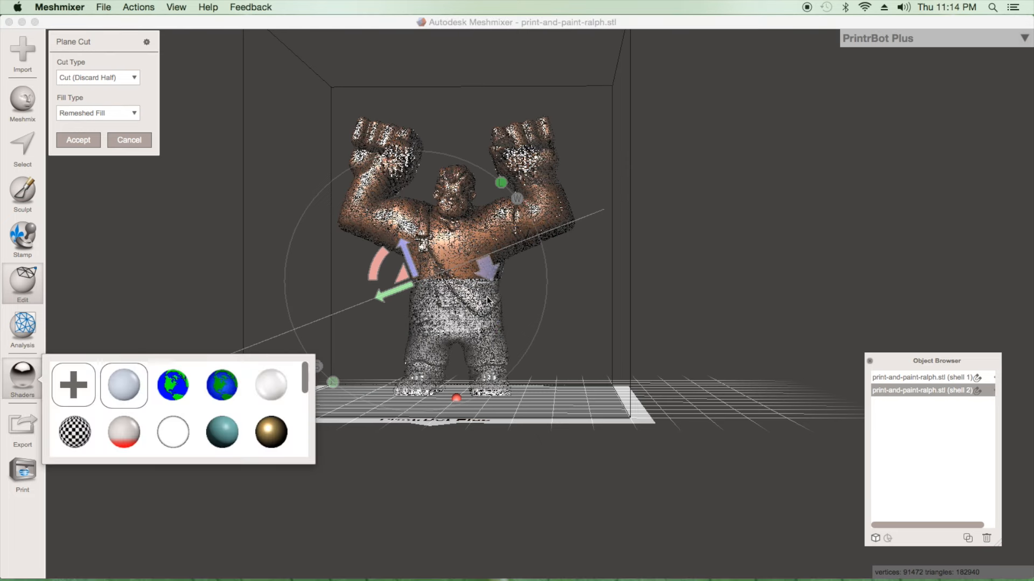
{"action": "mouse_move", "coordinate": [135, 388]}
{"action": "left_mouse_down"}
{"action": "mouse_move", "coordinate": [477, 267]}
{"action": "mouse_move", "coordinate": [497, 287]}
{"action": "left_mouse_up"}
{"action": "left_click_drag", "start_coordinate": [451, 312], "coordinate": [425, 337]}
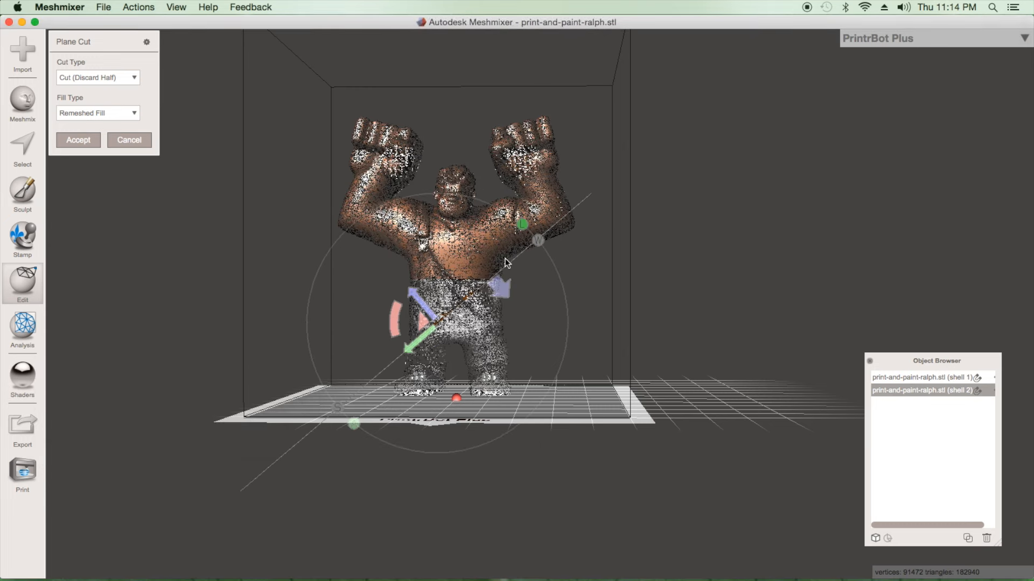
{"action": "left_click", "coordinate": [485, 333]}
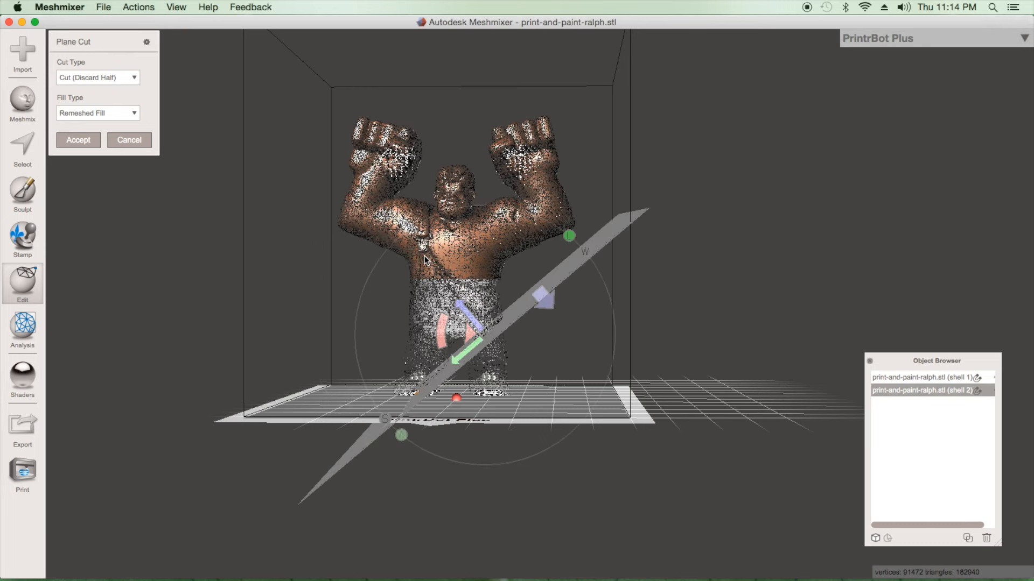
{"action": "left_click_drag", "start_coordinate": [592, 177], "coordinate": [340, 358]}
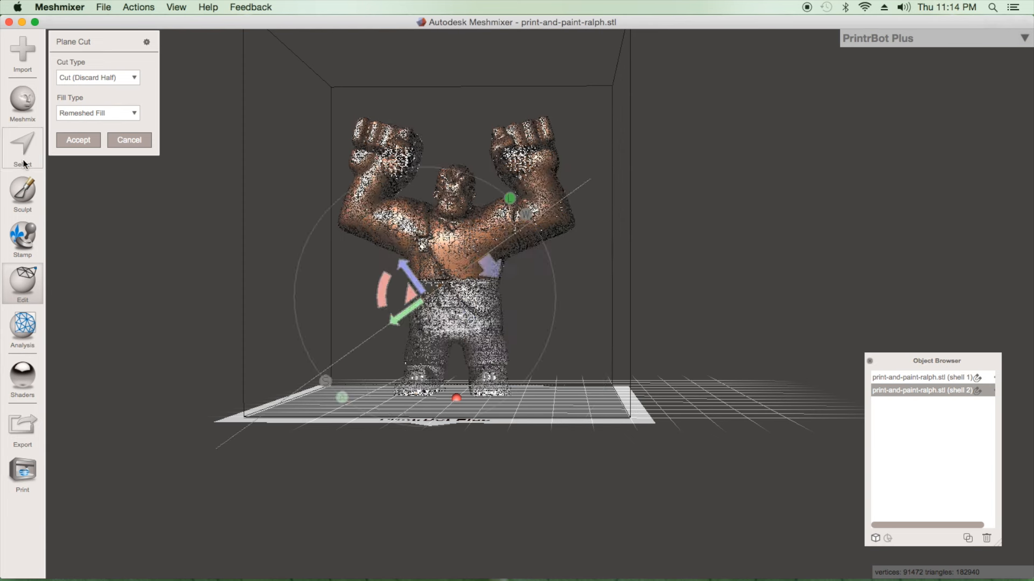
{"action": "left_click", "coordinate": [78, 140]}
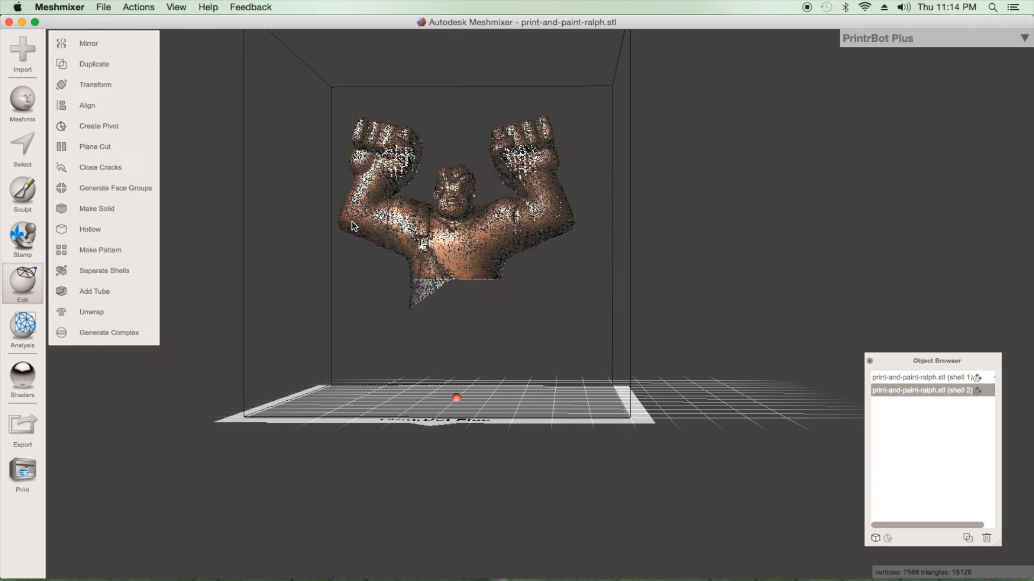
- Alternate the selection between the upper body and the leftover waist piece to examine them as separate objects
{"action": "left_click", "coordinate": [429, 218]}
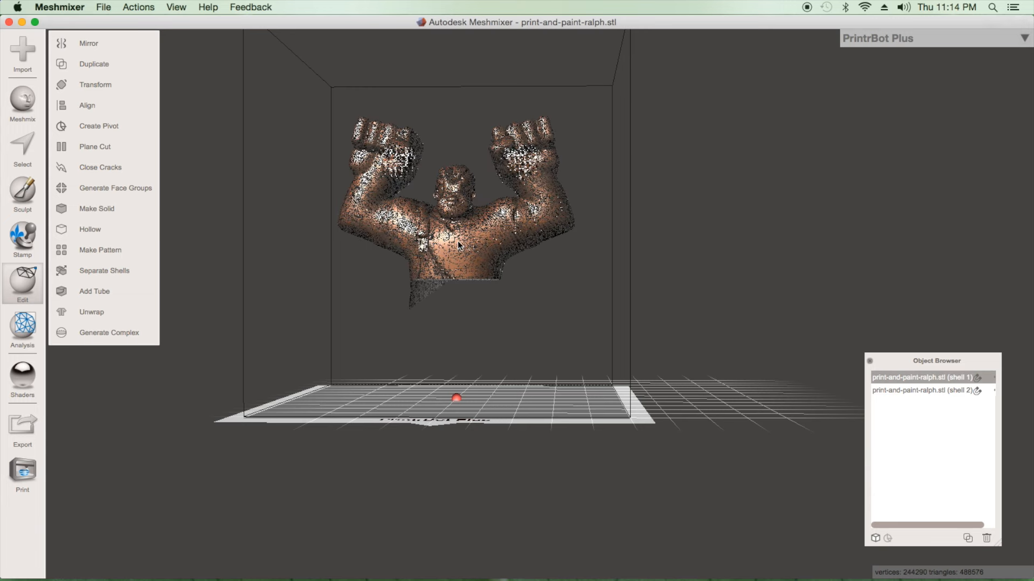
{"action": "left_click", "coordinate": [909, 390]}
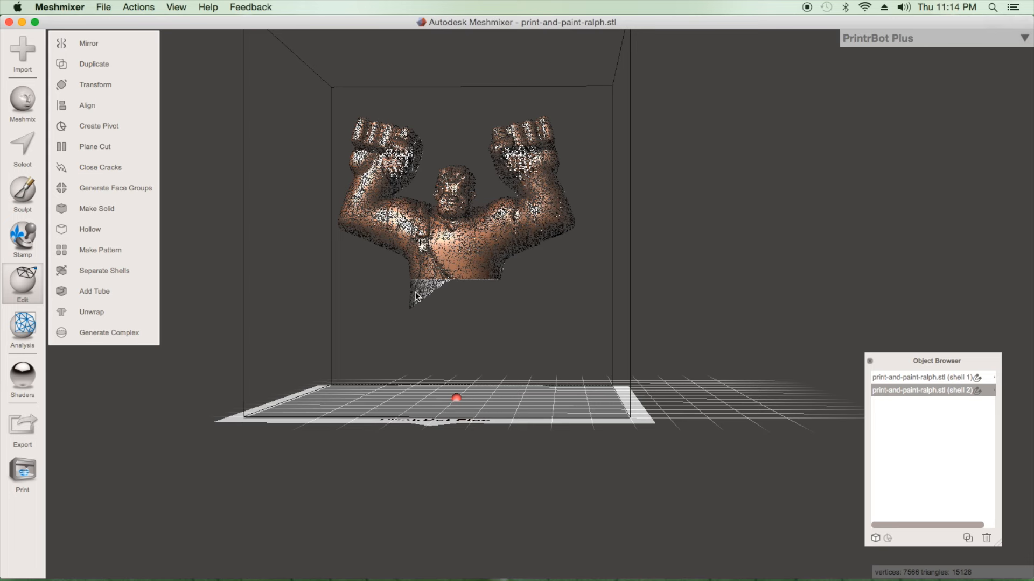
{"action": "left_click", "coordinate": [427, 263]}
{"action": "left_click", "coordinate": [420, 296]}
{"action": "left_click", "coordinate": [445, 254]}
{"action": "left_click", "coordinate": [430, 290]}
{"action": "left_click", "coordinate": [442, 260]}
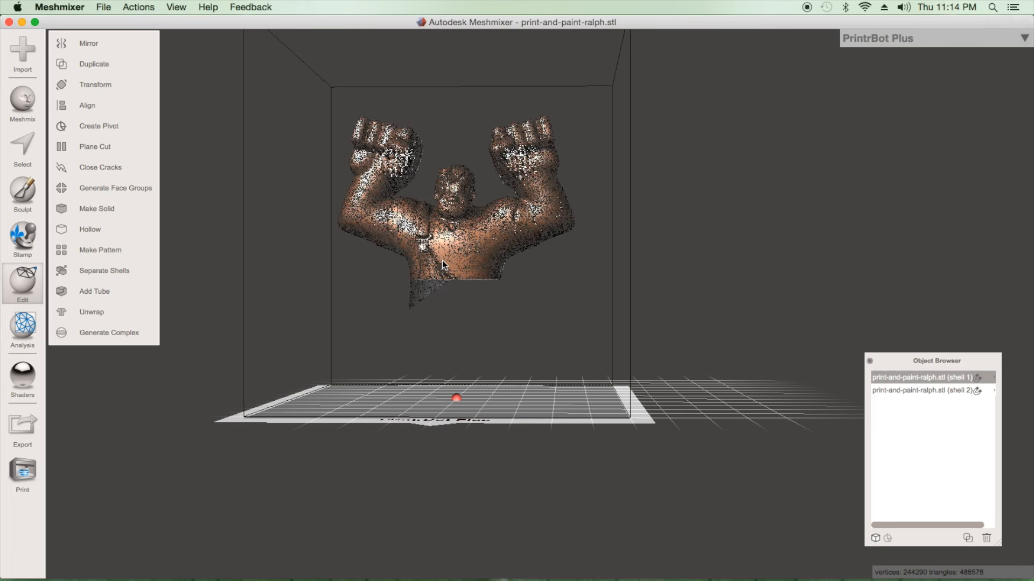
{"action": "left_click", "coordinate": [415, 294]}
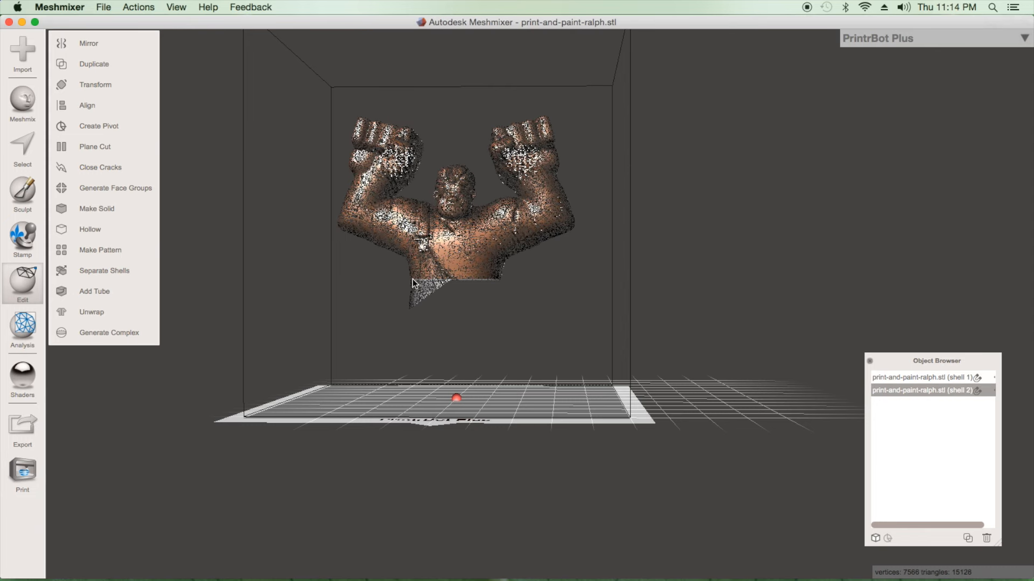
{"action": "scroll", "coordinate": [461, 323], "scroll_direction": "up", "scroll_amount": 5}
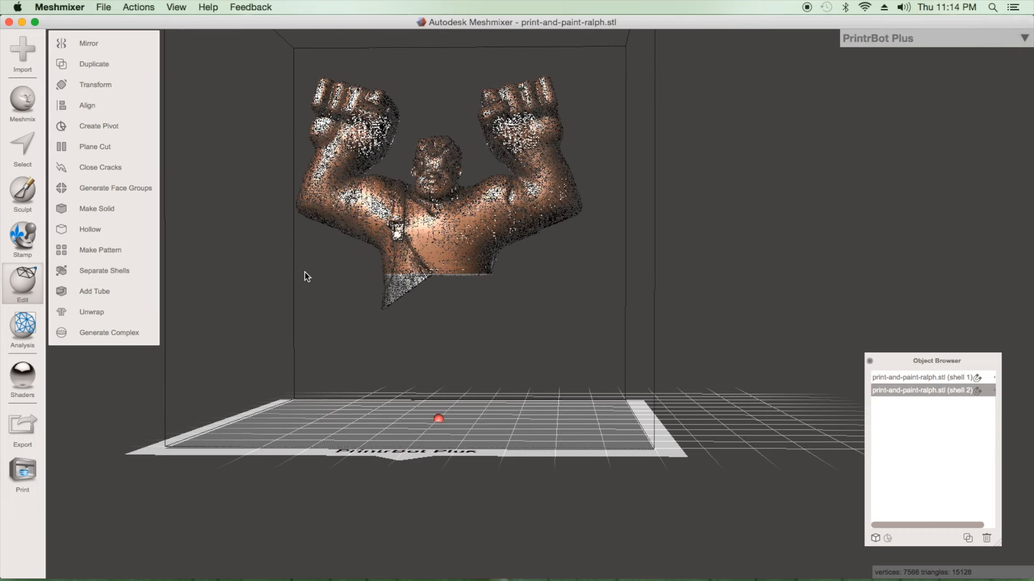
{"action": "left_click", "coordinate": [95, 148]}
{"action": "left_click_drag", "start_coordinate": [286, 137], "coordinate": [589, 264]}
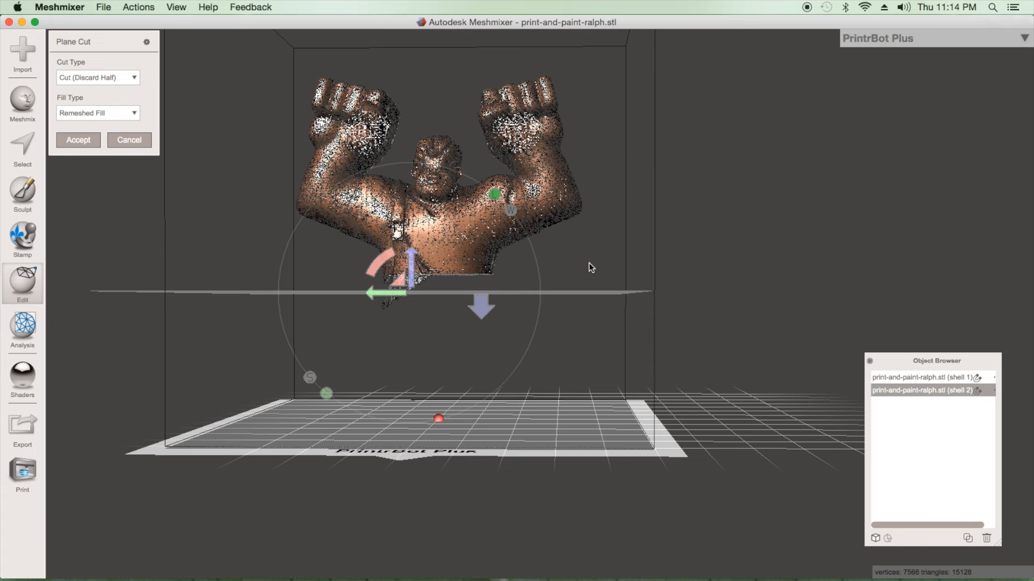
{"action": "left_click", "coordinate": [133, 80]}
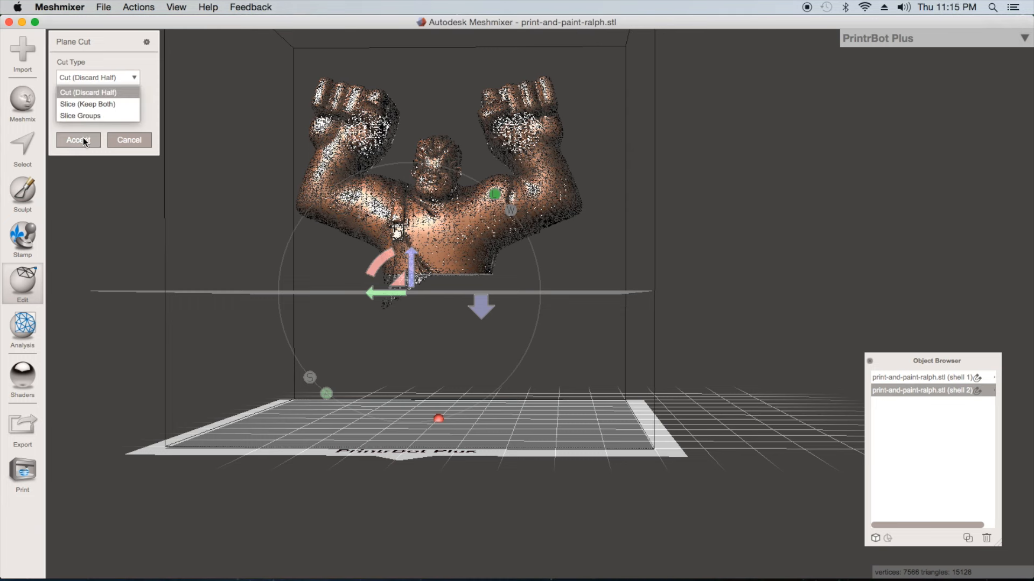
{"action": "left_click", "coordinate": [138, 140]}
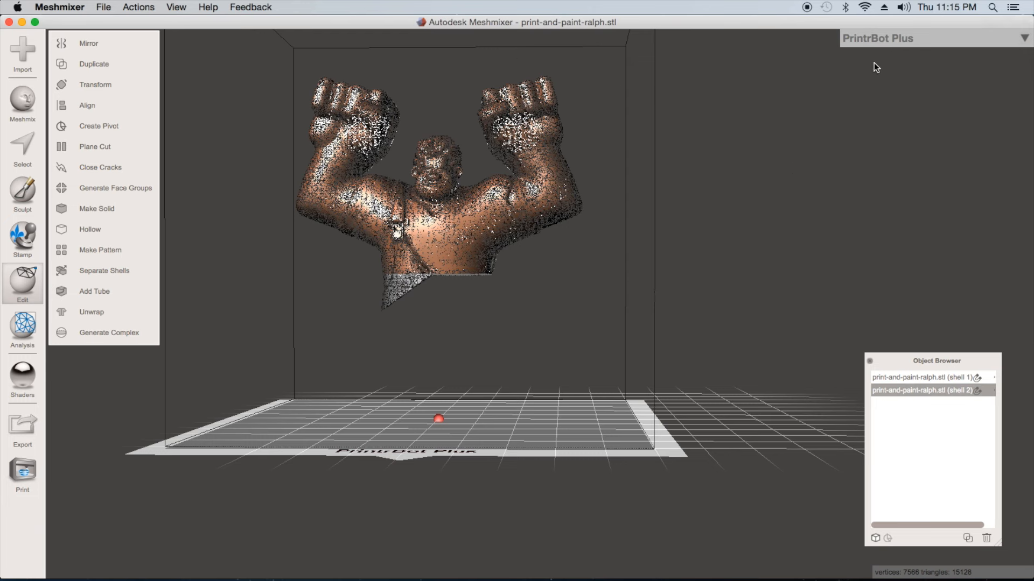
{"action": "left_click", "coordinate": [807, 7]}
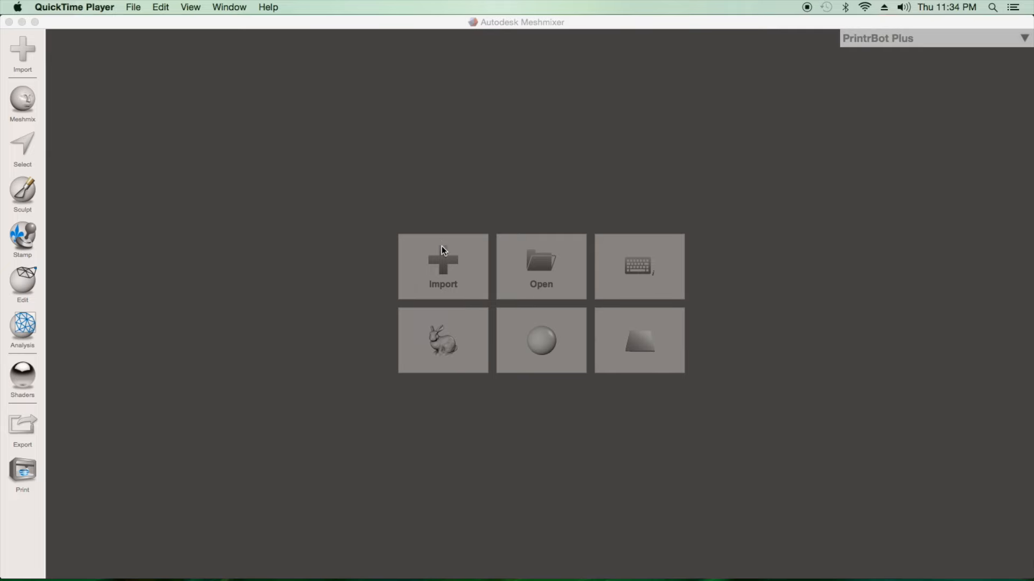
- Load the sample bunny and append horns.stl from the Downloads folder to the scene
{"action": "left_click", "coordinate": [448, 331]}
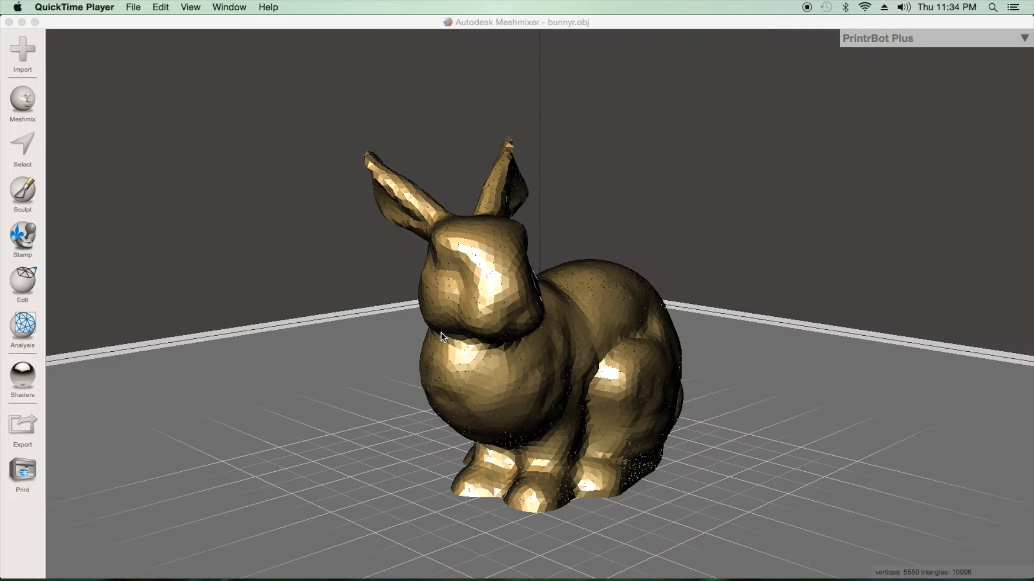
{"action": "right_click_drag", "start_coordinate": [379, 501], "coordinate": [225, 510]}
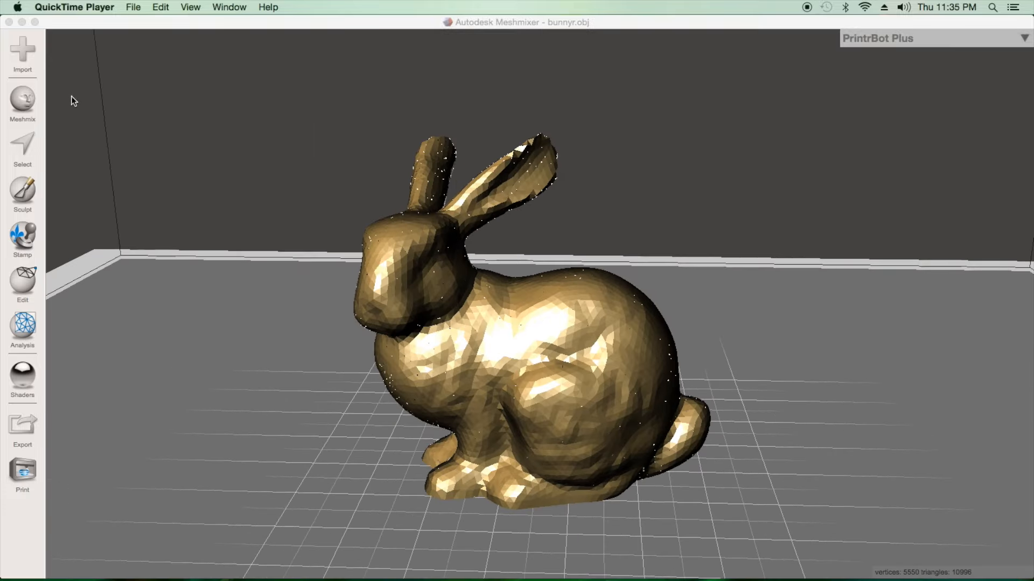
{"action": "left_click", "coordinate": [24, 49]}
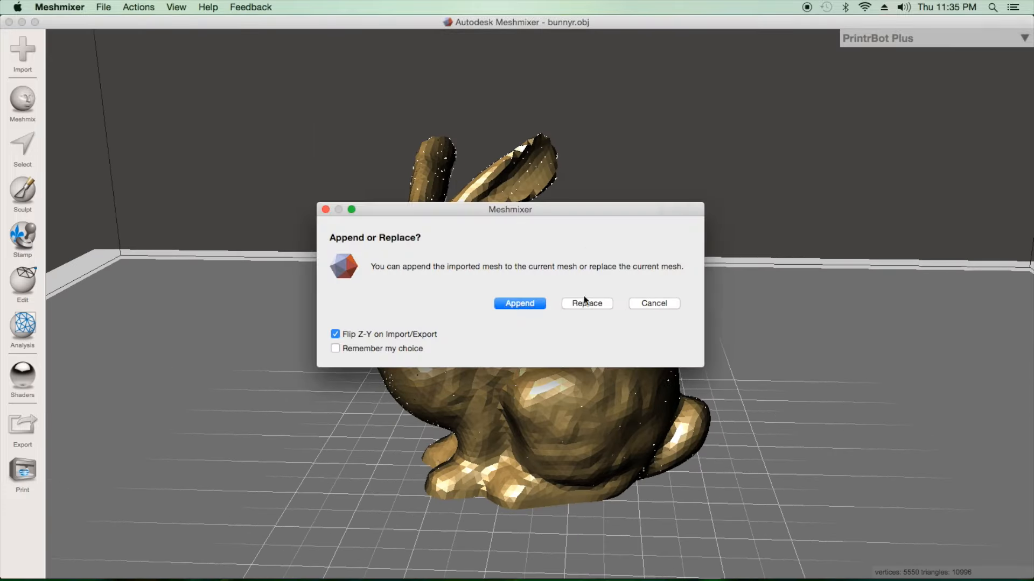
{"action": "left_click", "coordinate": [510, 303]}
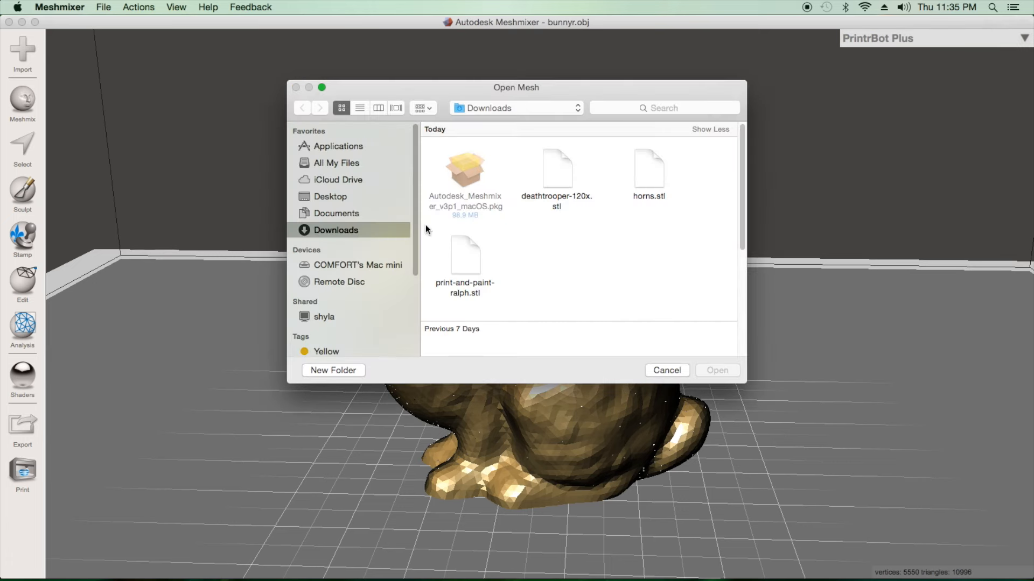
{"action": "left_click", "coordinate": [654, 182]}
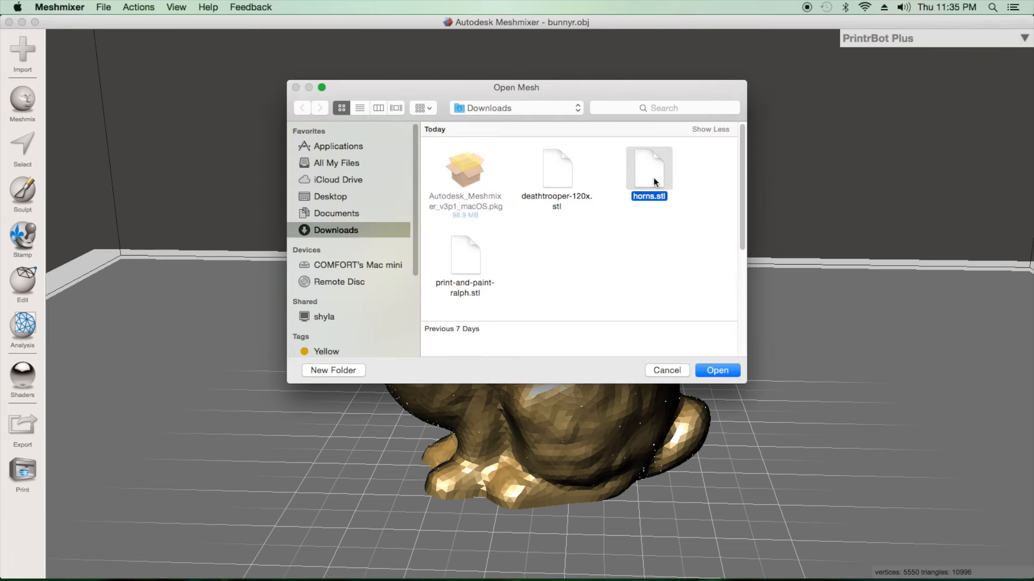
{"action": "left_click", "coordinate": [707, 372]}
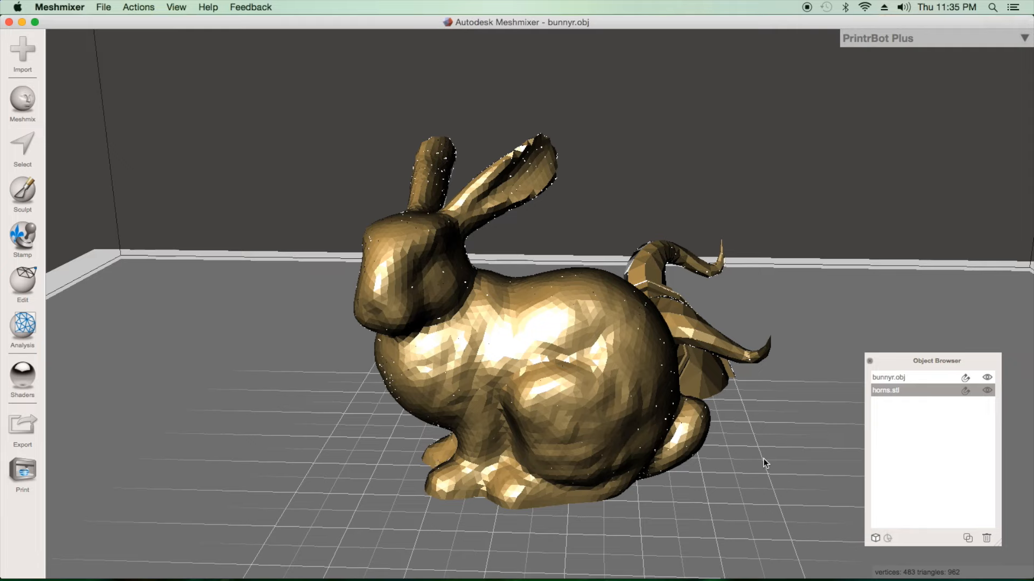
{"action": "right_click_drag", "start_coordinate": [763, 459], "coordinate": [660, 504]}
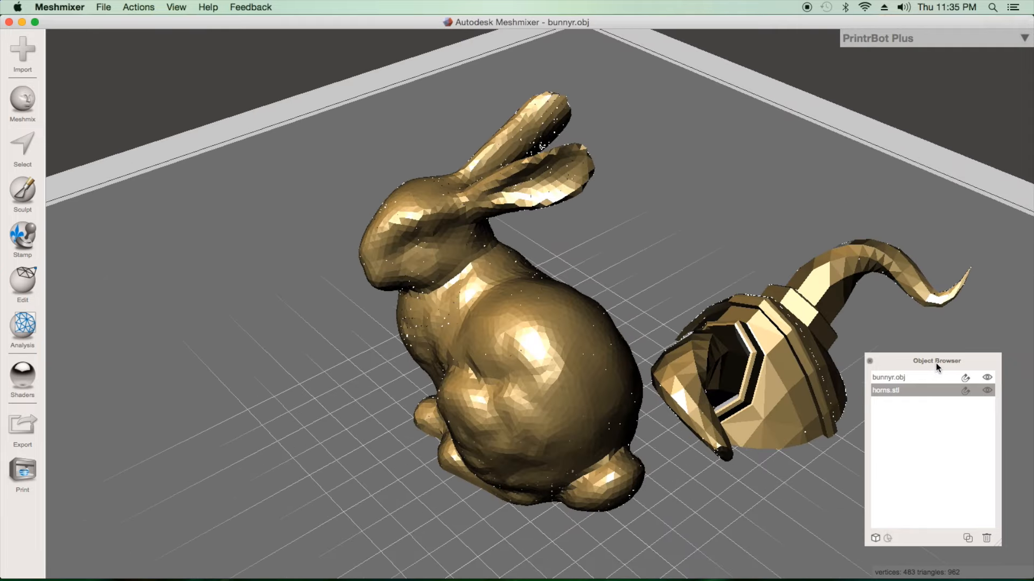
- Transform horns.stl, moving it about 34.8 mm in Y and 36.7 mm in Z and scaling it uniformly to about 0.498
{"action": "left_click", "coordinate": [898, 379]}
{"action": "left_click", "coordinate": [899, 390]}
{"action": "left_click", "coordinate": [24, 290]}
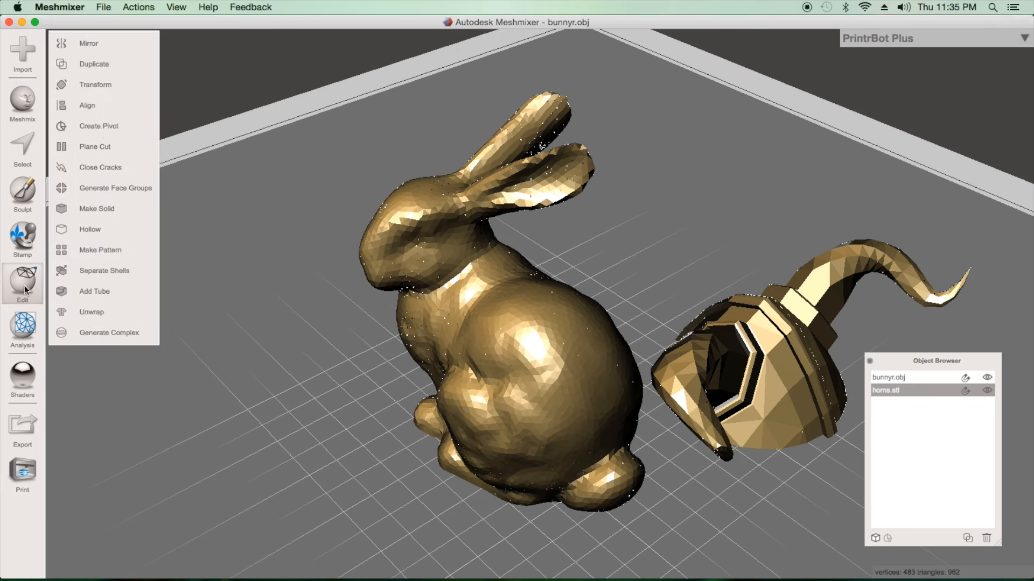
{"action": "left_click", "coordinate": [98, 88]}
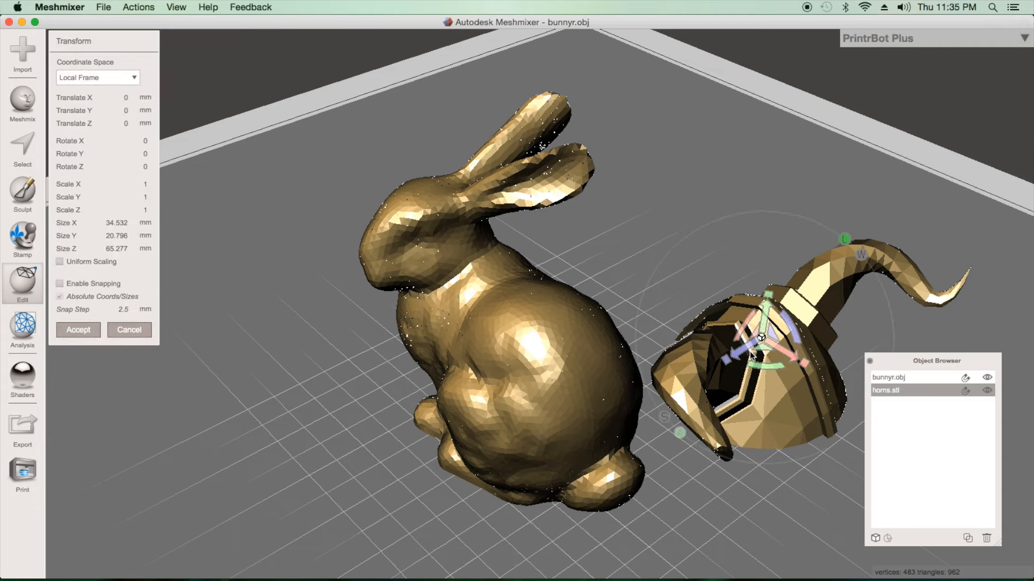
{"action": "left_click_drag", "start_coordinate": [763, 318], "coordinate": [571, 263]}
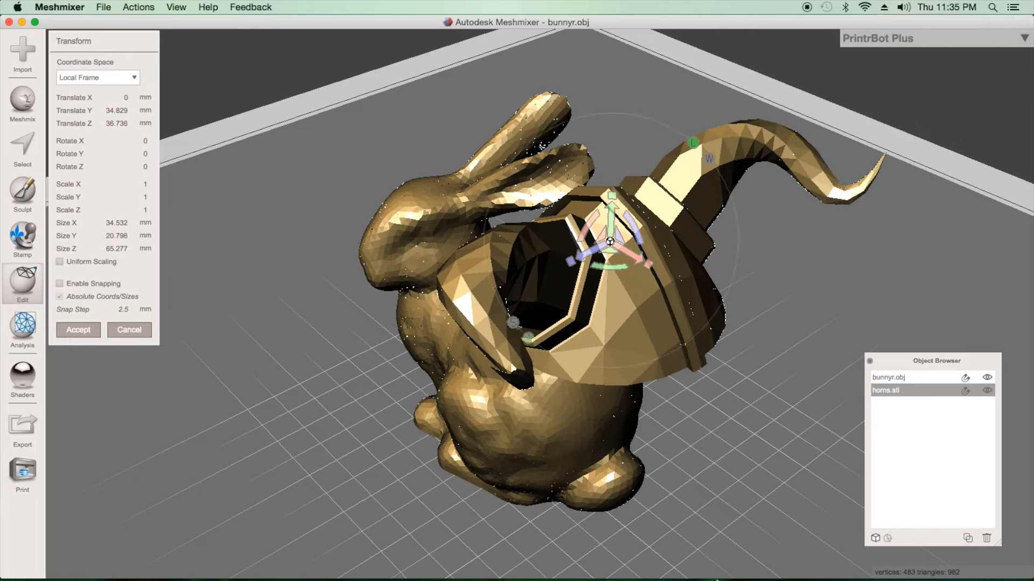
{"action": "right_click_drag", "start_coordinate": [711, 438], "coordinate": [621, 448]}
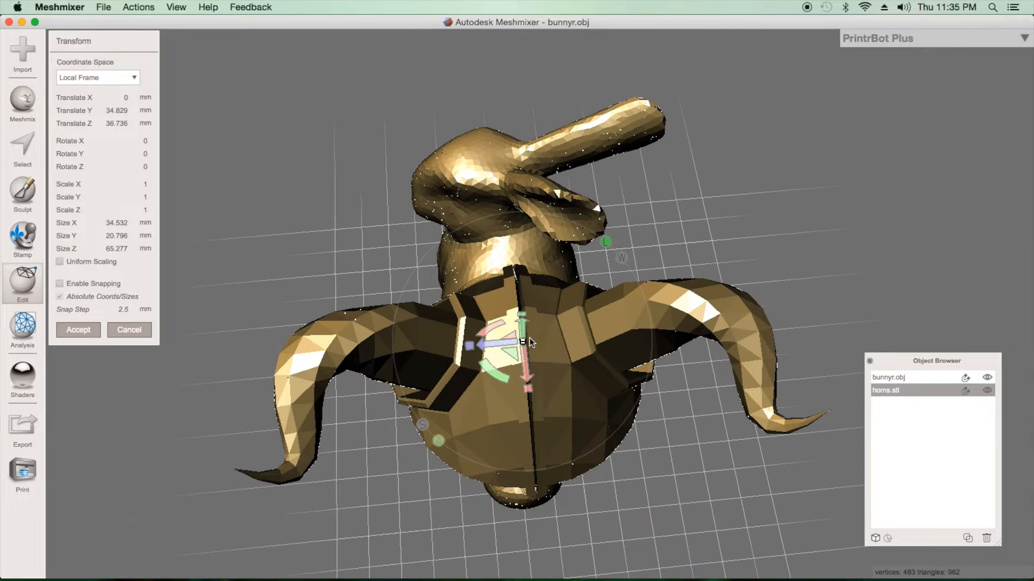
{"action": "left_click_drag", "start_coordinate": [522, 343], "coordinate": [522, 379]}
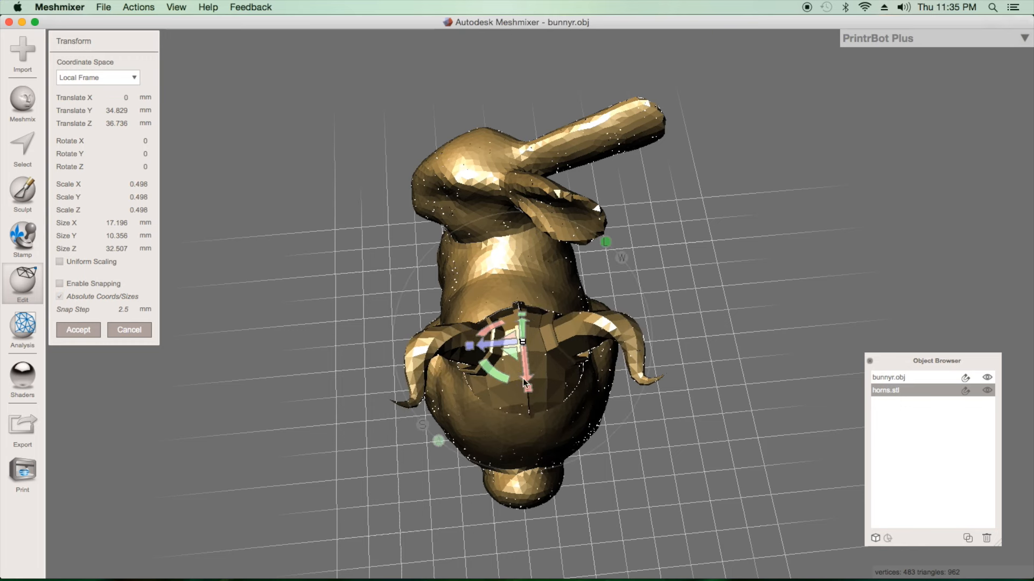
- Position the horns on top of the bunny's head, at about -35.7 mm in X and 31.6 mm in Y
{"action": "left_click_drag", "start_coordinate": [527, 336], "coordinate": [446, 127]}
{"action": "right_click_drag", "start_coordinate": [278, 297], "coordinate": [558, 323]}
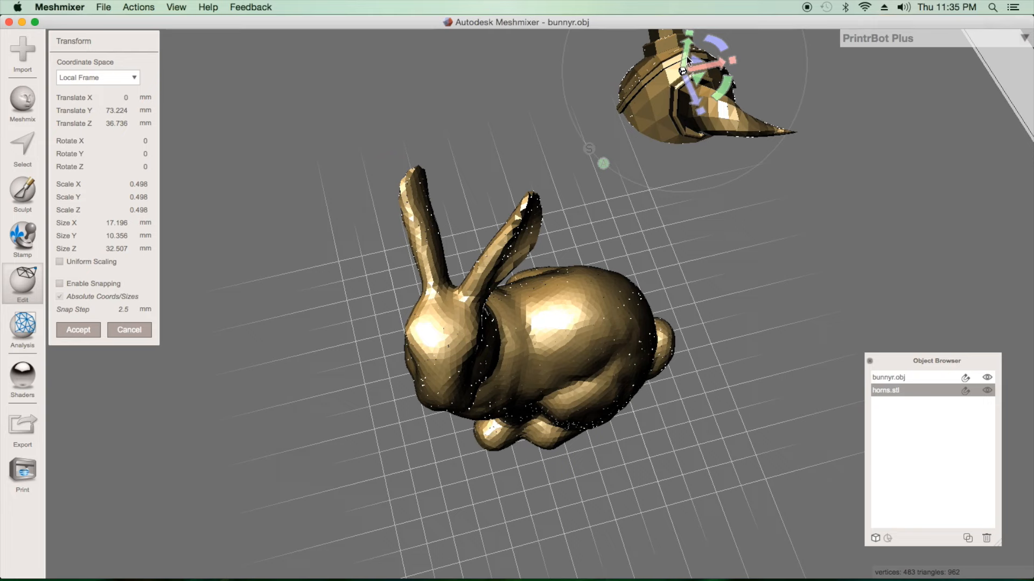
{"action": "left_click_drag", "start_coordinate": [687, 47], "coordinate": [665, 181]}
{"action": "right_click_drag", "start_coordinate": [655, 495], "coordinate": [709, 261]}
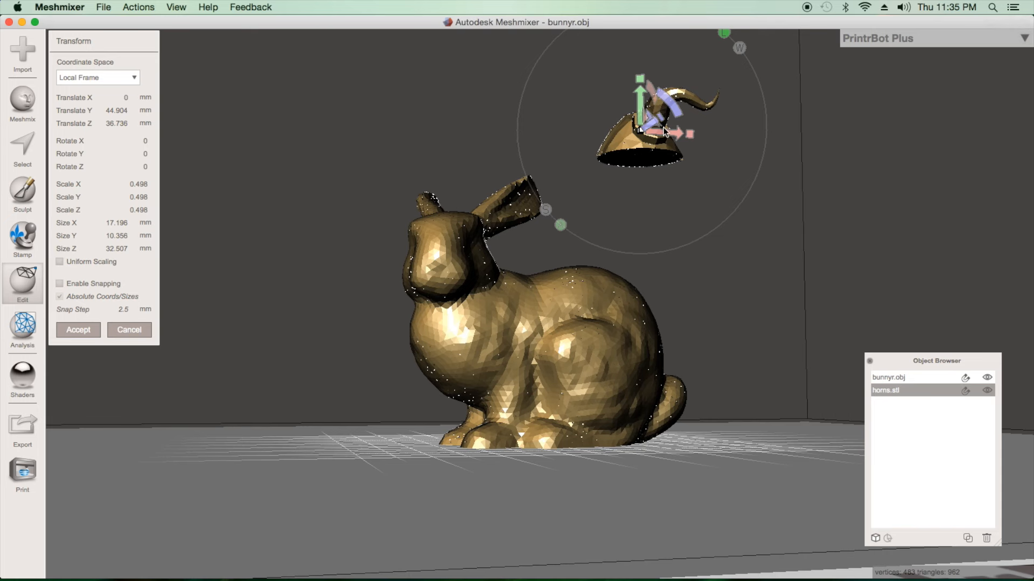
{"action": "left_click_drag", "start_coordinate": [673, 137], "coordinate": [490, 155]}
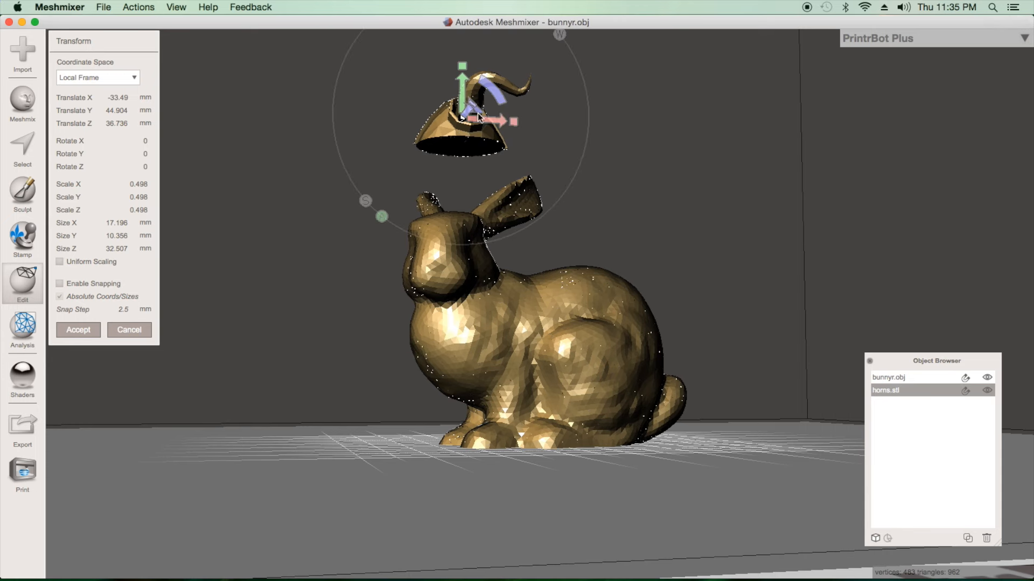
{"action": "left_click_drag", "start_coordinate": [462, 89], "coordinate": [447, 162]}
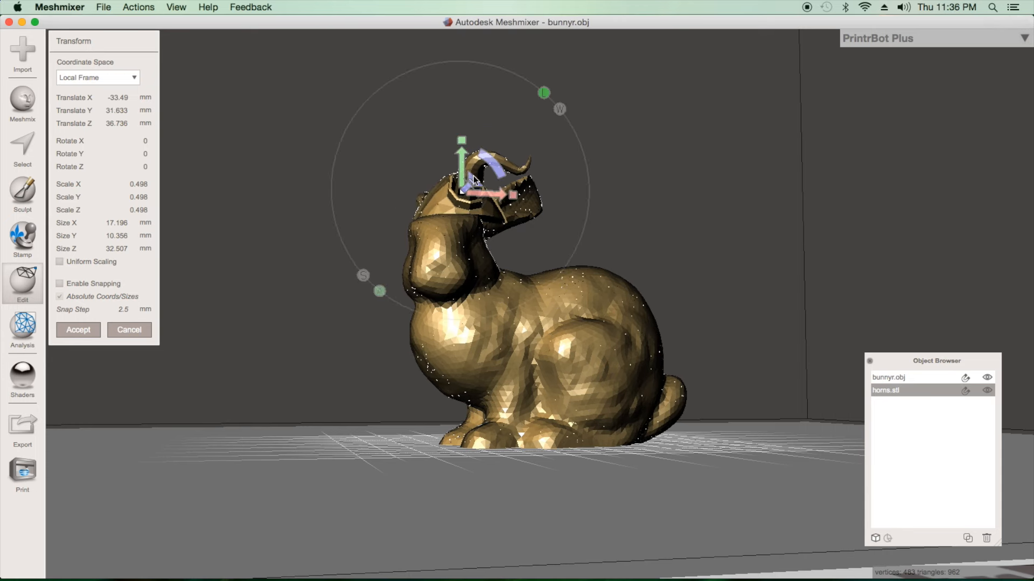
{"action": "left_click_drag", "start_coordinate": [487, 191], "coordinate": [475, 193]}
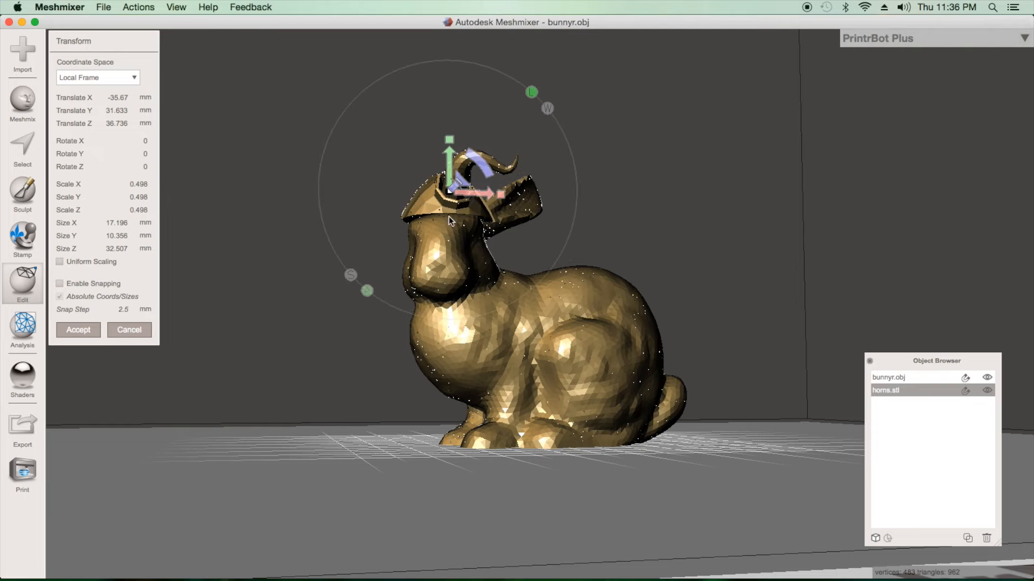
- Rotate the horns a few degrees about their Z axis and 70° about their Y axis to face the bunny's front
{"action": "right_click_drag", "start_coordinate": [341, 333], "coordinate": [350, 358]}
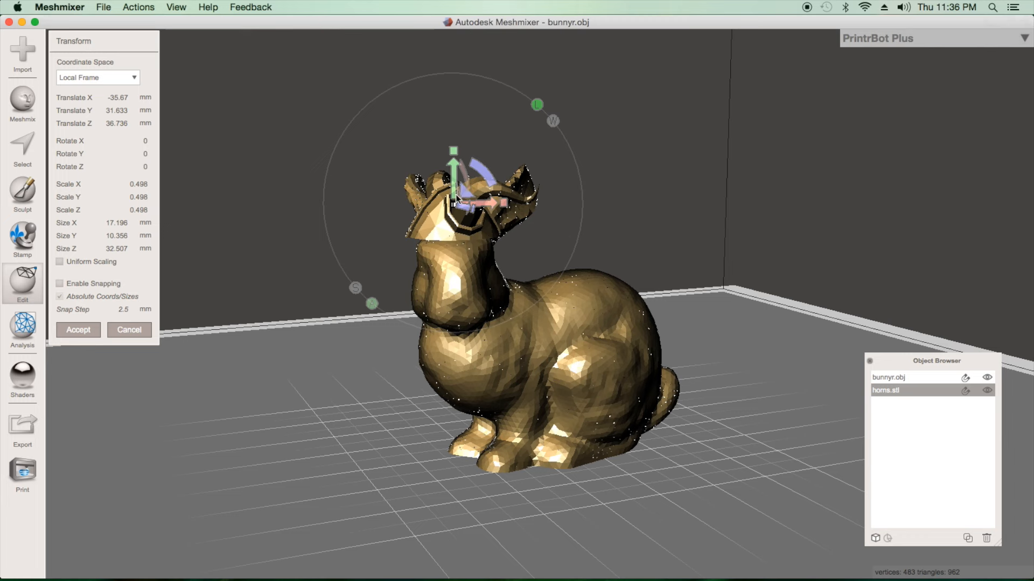
{"action": "mouse_move", "coordinate": [492, 178]}
{"action": "left_mouse_down"}
{"action": "mouse_move", "coordinate": [480, 176]}
{"action": "mouse_move", "coordinate": [490, 181]}
{"action": "left_mouse_up"}
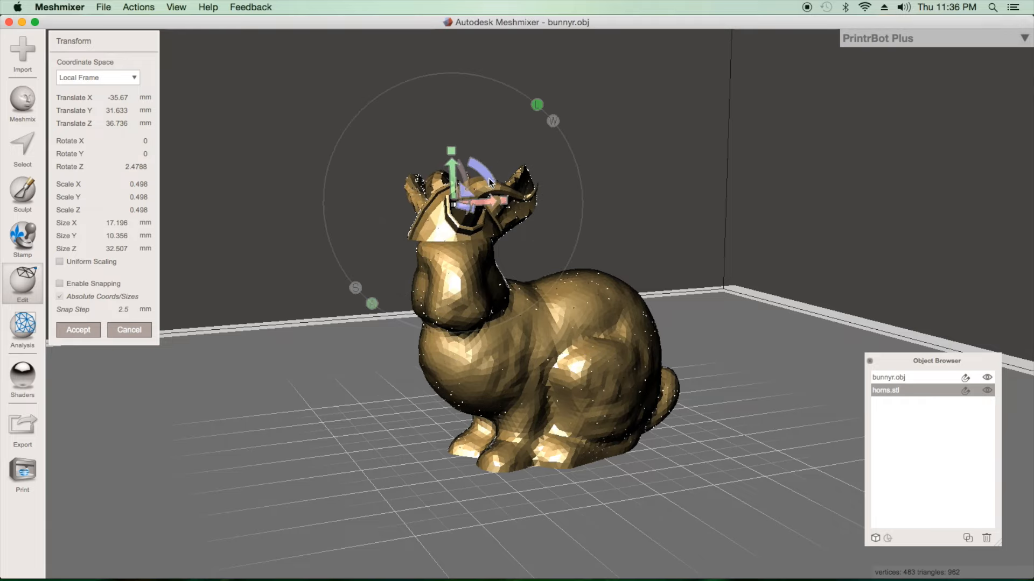
{"action": "right_click_drag", "start_coordinate": [448, 250], "coordinate": [397, 316]}
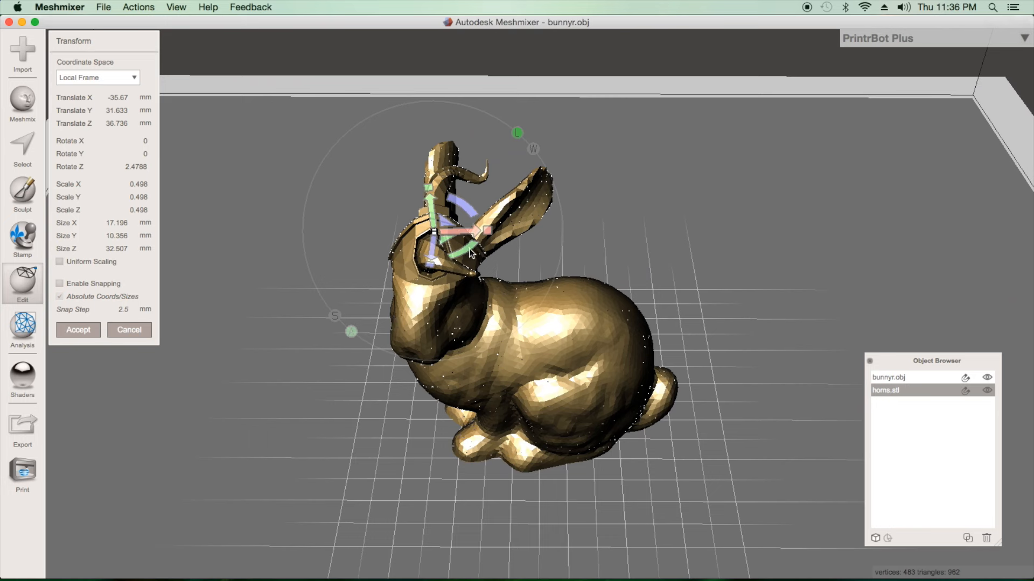
{"action": "left_click_drag", "start_coordinate": [466, 253], "coordinate": [521, 211]}
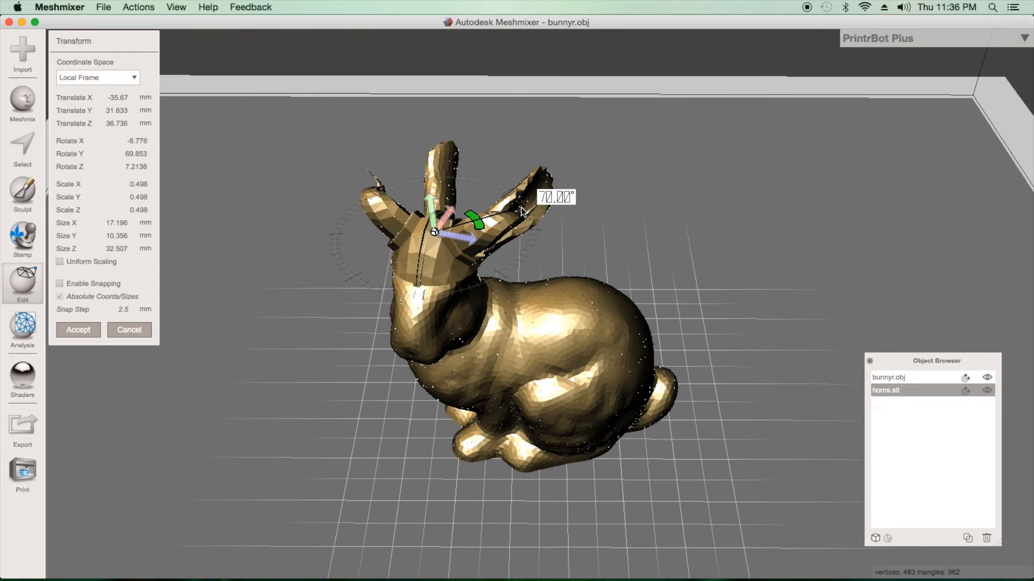
{"action": "right_click_drag", "start_coordinate": [387, 395], "coordinate": [419, 345]}
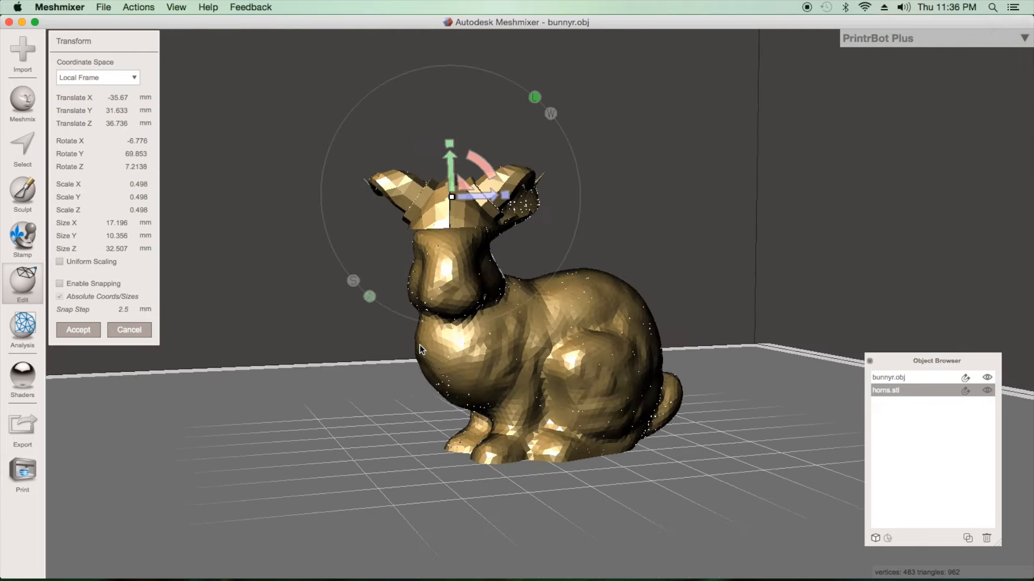
- Scale the horns uniformly to about 0.441, lower them to about 31 mm in Y and accept the transform
{"action": "left_click_drag", "start_coordinate": [452, 198], "coordinate": [443, 220]}
{"action": "left_click_drag", "start_coordinate": [449, 172], "coordinate": [453, 178]}
{"action": "right_click_drag", "start_coordinate": [369, 340], "coordinate": [325, 387]}
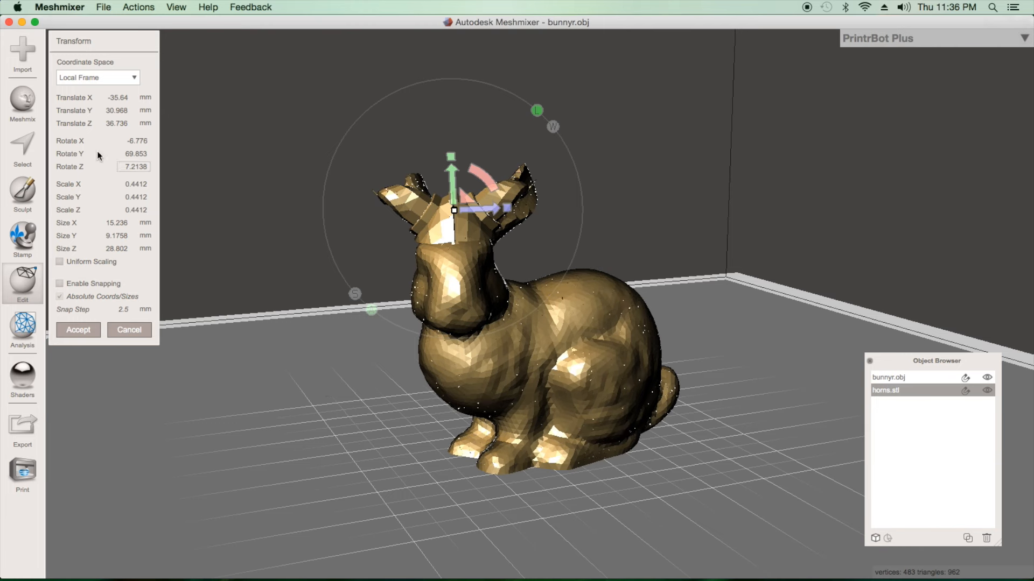
{"action": "left_click", "coordinate": [77, 331]}
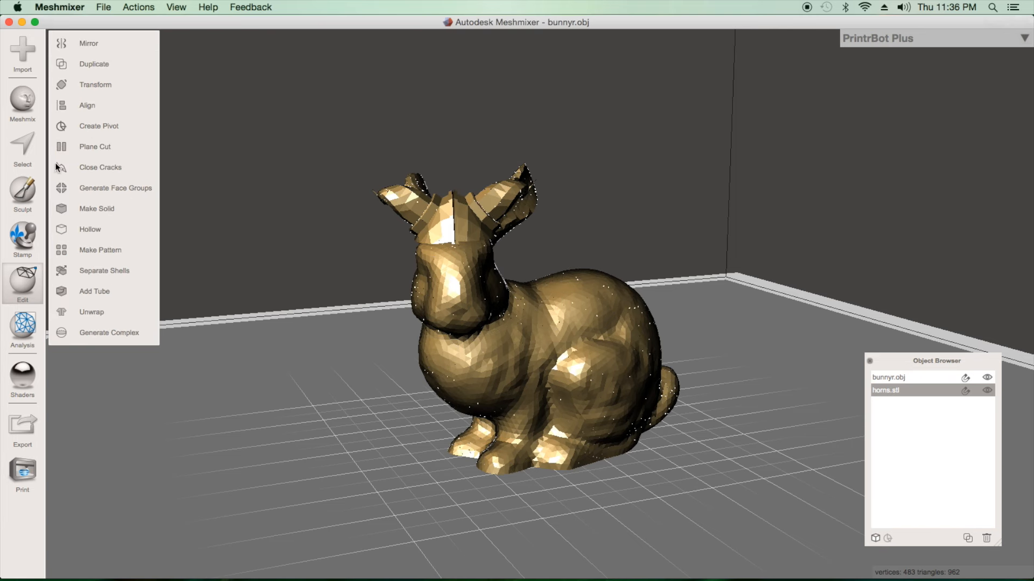
- Check the Transform manipulator on the horns and on the bunny to see whether they are separate objects
{"action": "left_click", "coordinate": [101, 85]}
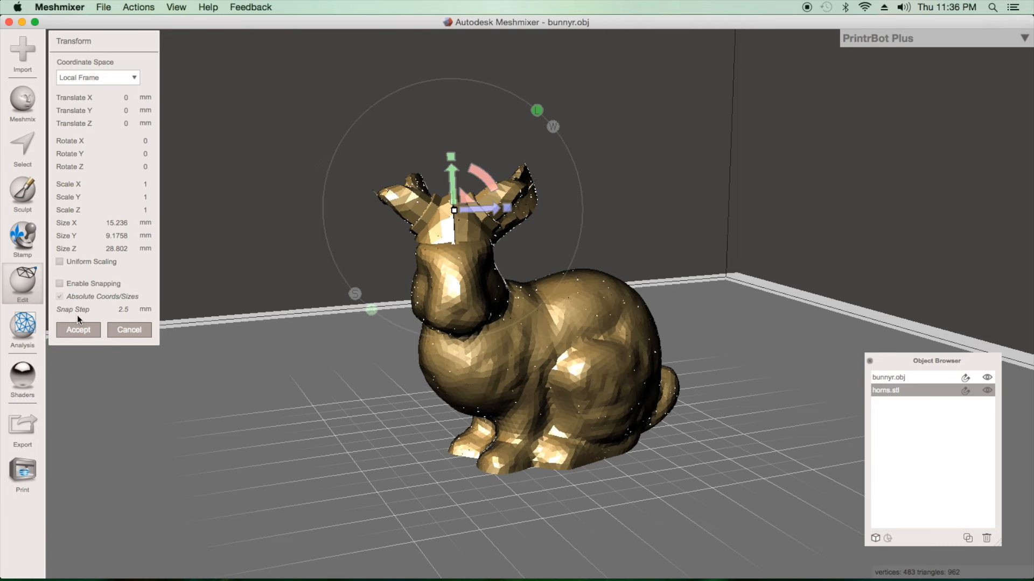
{"action": "left_click", "coordinate": [123, 331]}
{"action": "left_click", "coordinate": [22, 281]}
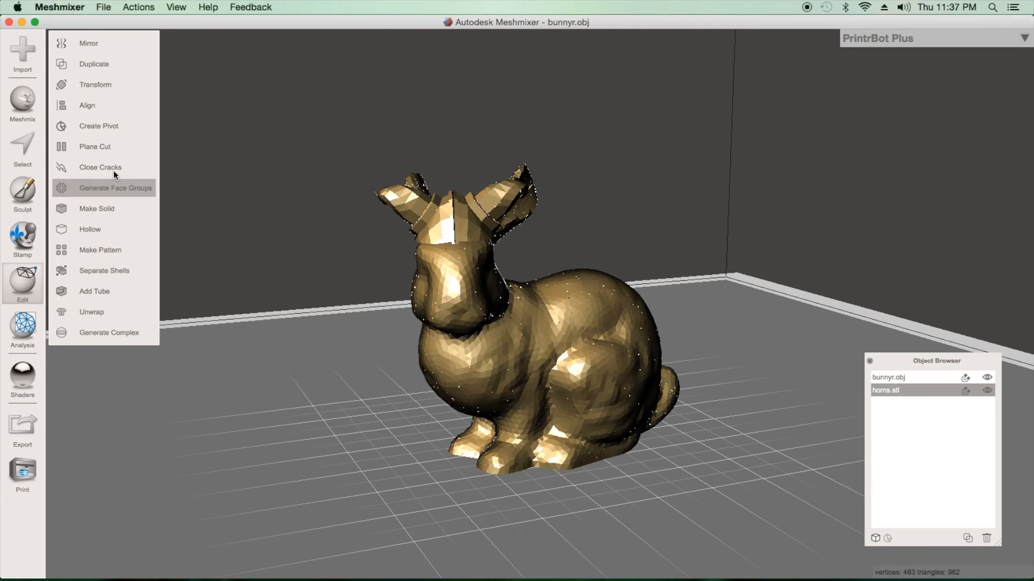
{"action": "left_click", "coordinate": [90, 87]}
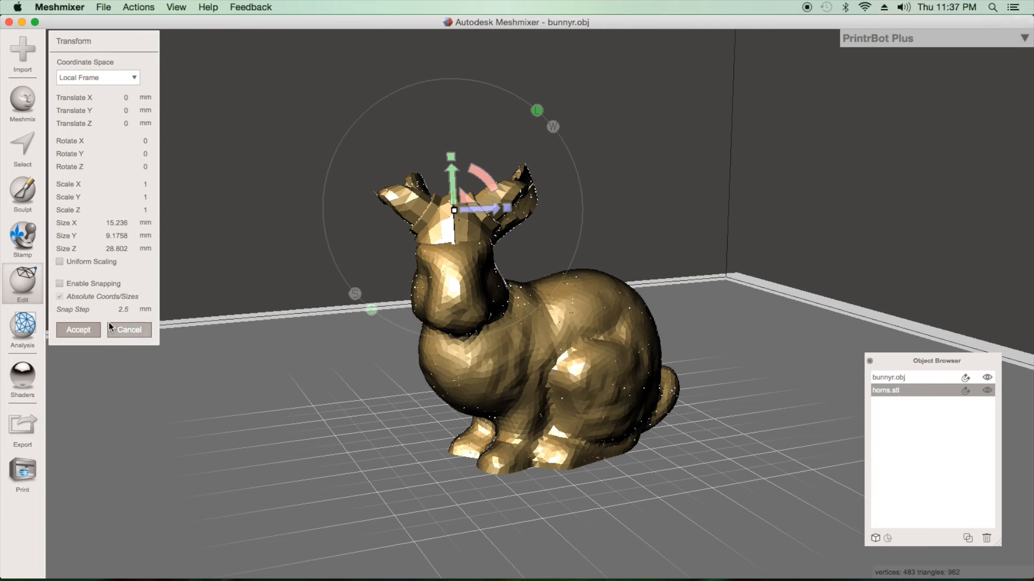
{"action": "left_click", "coordinate": [79, 330]}
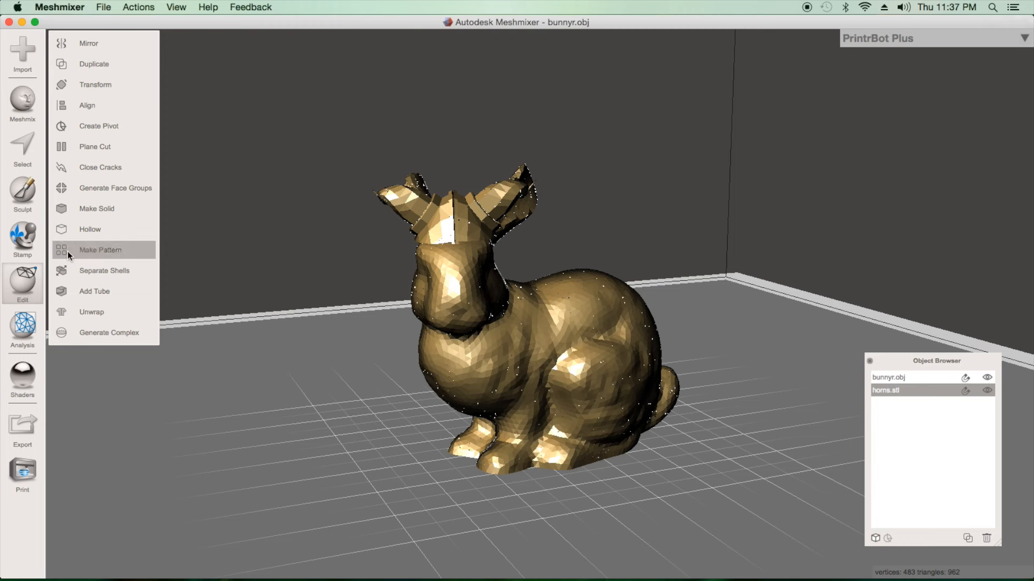
{"action": "left_click", "coordinate": [608, 357]}
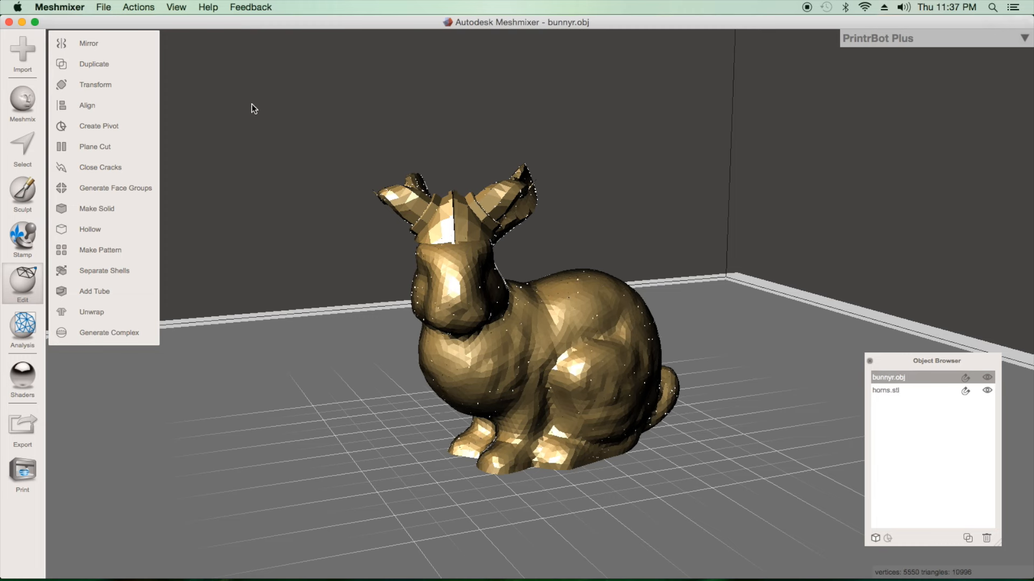
{"action": "left_click", "coordinate": [100, 85]}
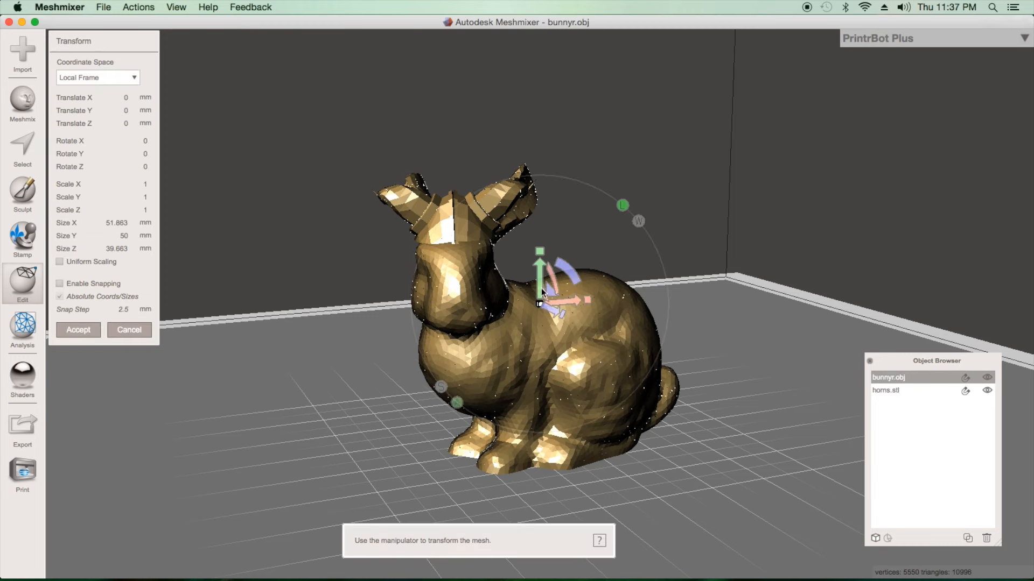
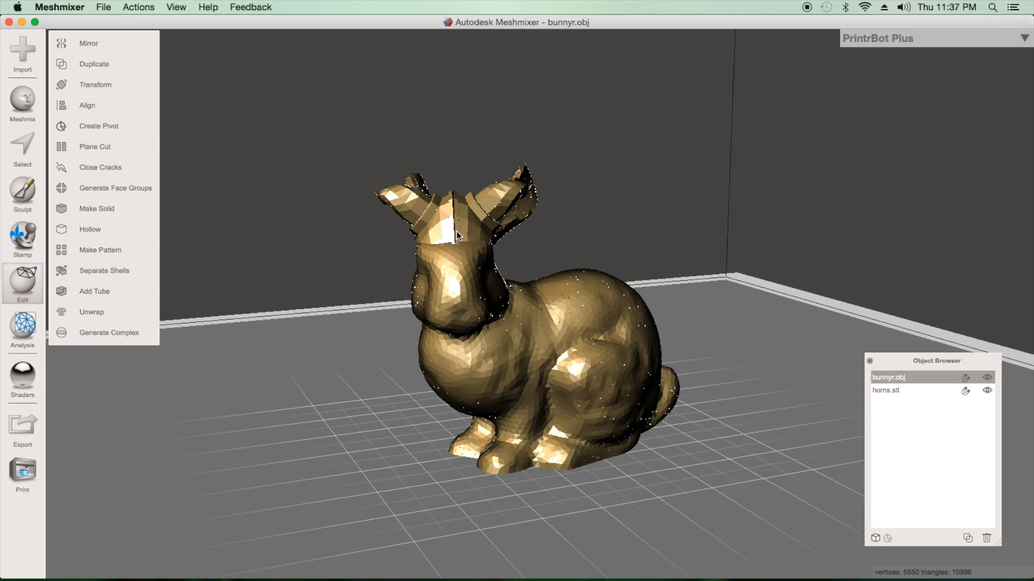
- Merge the bunny and the horns with a Boolean Union in Precise mode, and check the merged mesh in Transform
{"action": "left_click", "coordinate": [536, 312], "text": "shift"}
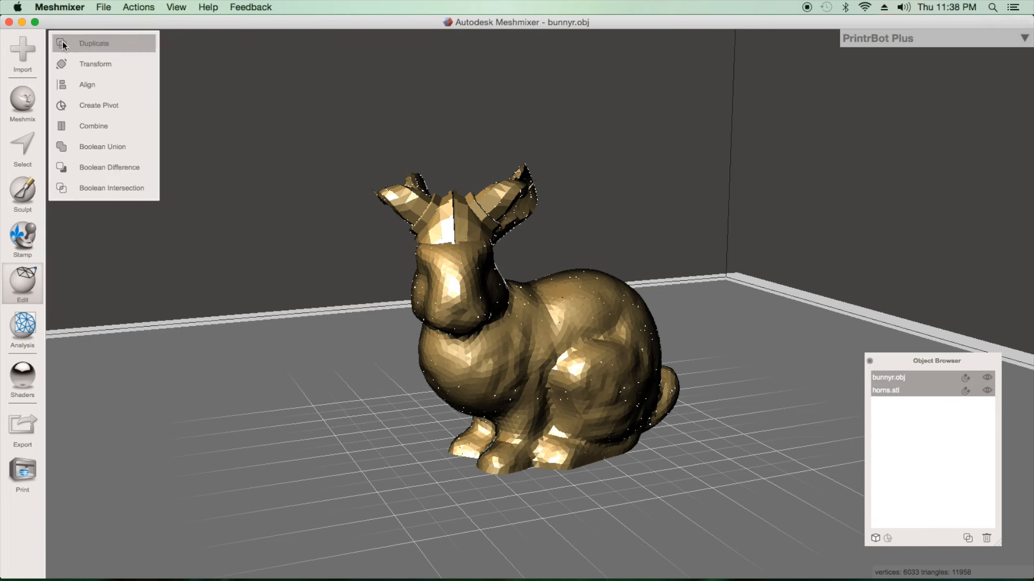
{"action": "left_click", "coordinate": [108, 153]}
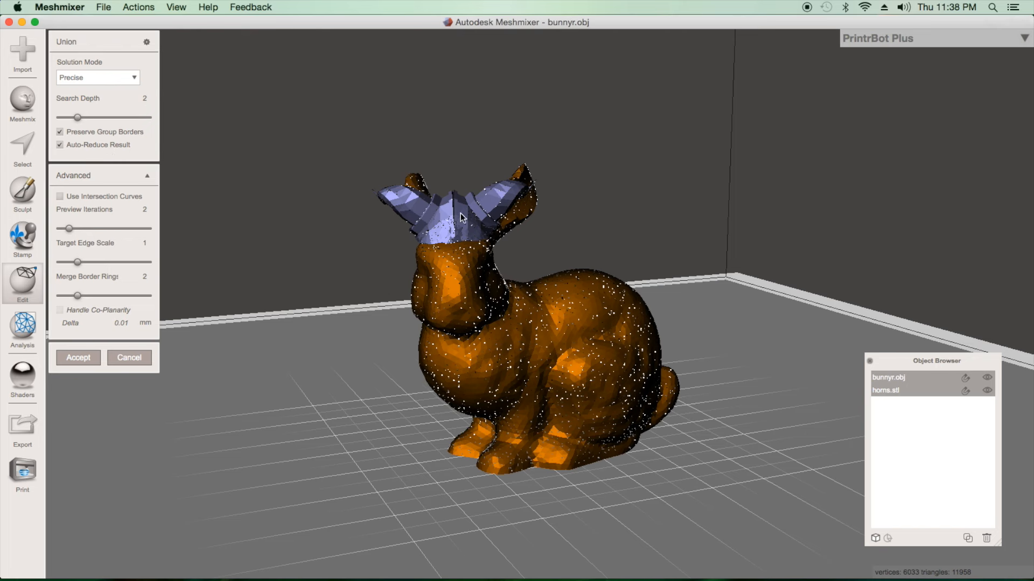
{"action": "left_click", "coordinate": [76, 358]}
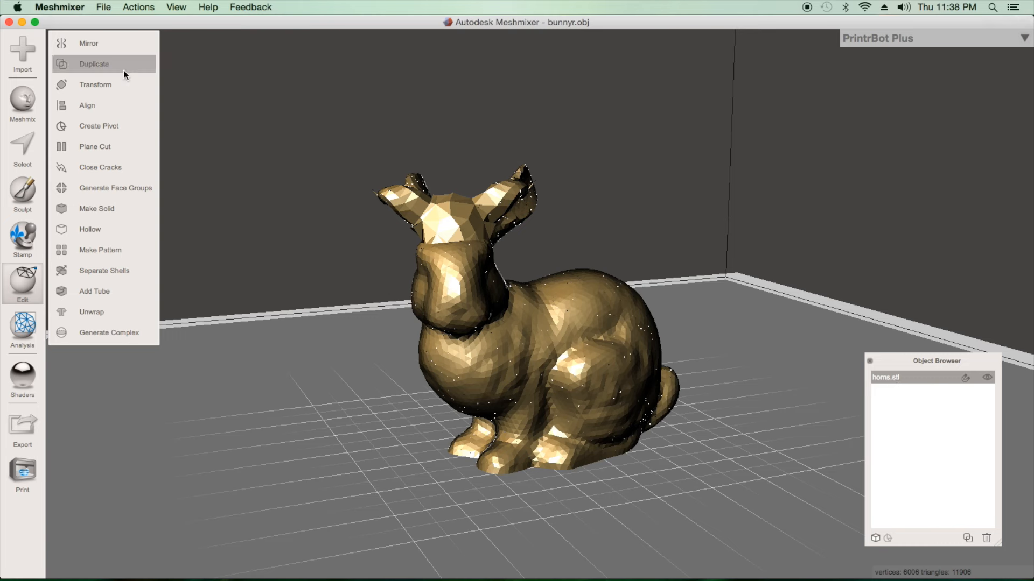
{"action": "left_click", "coordinate": [97, 86]}
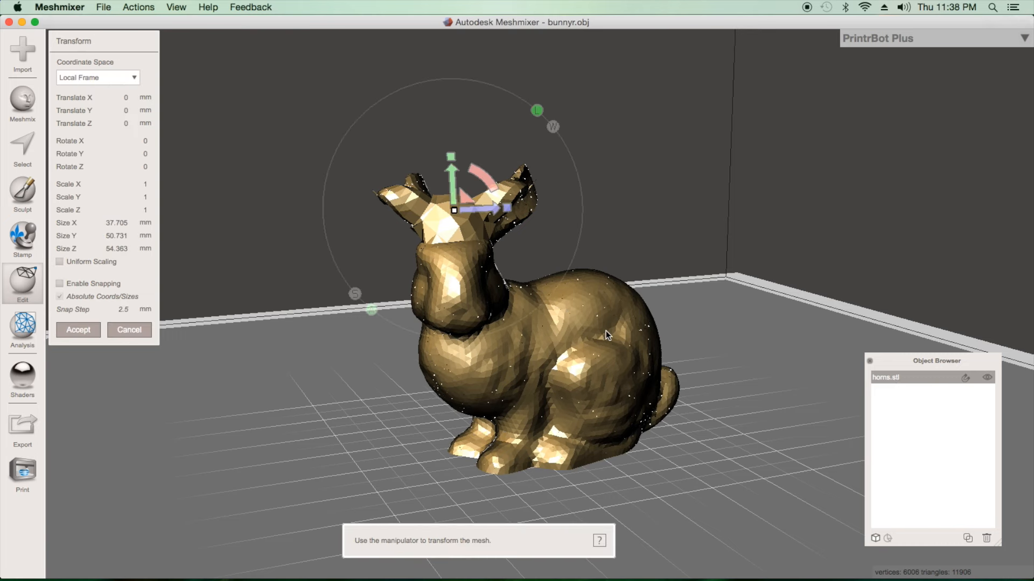
{"action": "left_click", "coordinate": [132, 329]}
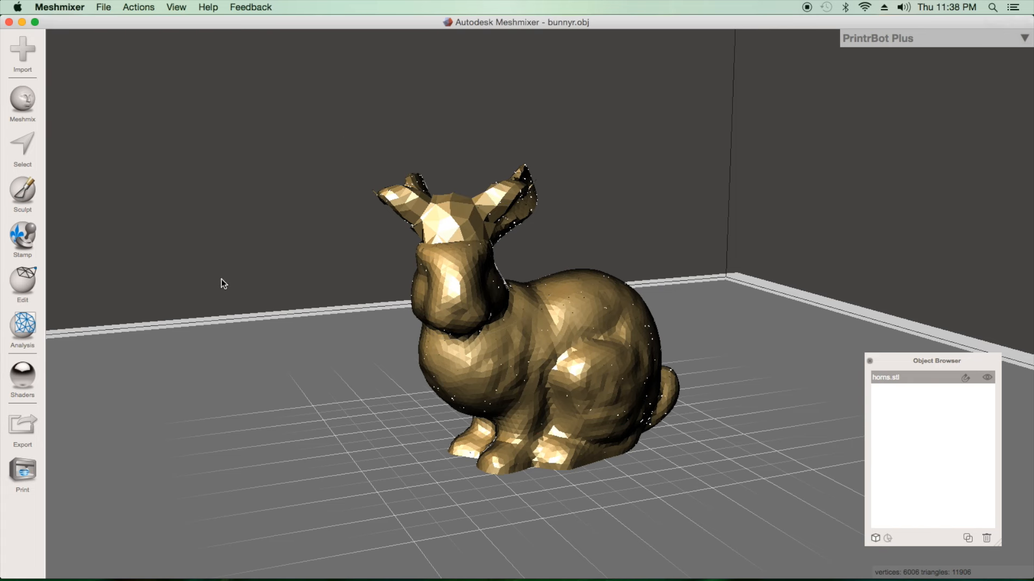
- Make the merged mesh solid with solid type Fast, solid accuracy 128 and mesh density 128
{"action": "left_click", "coordinate": [18, 289]}
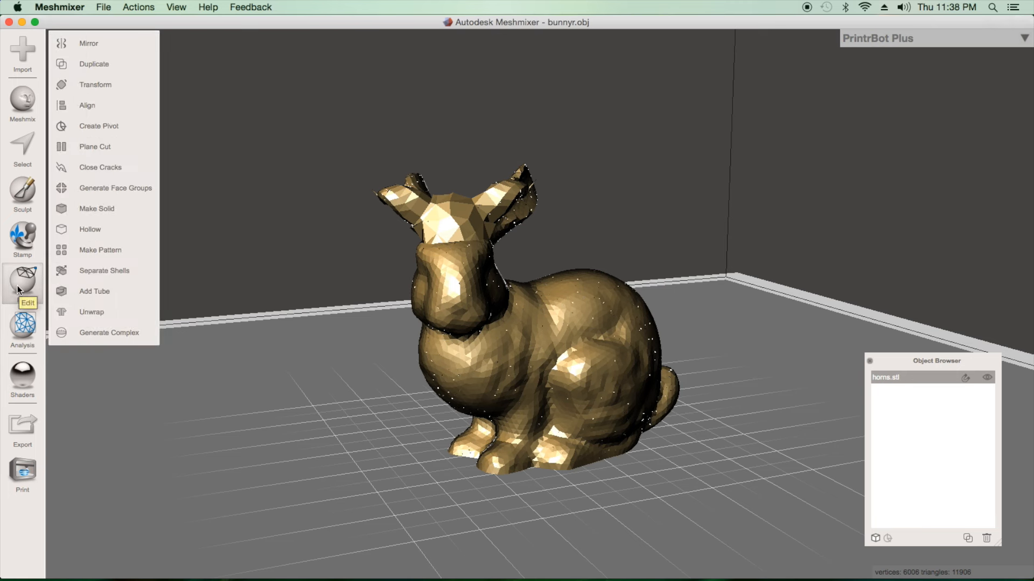
{"action": "left_click", "coordinate": [92, 213]}
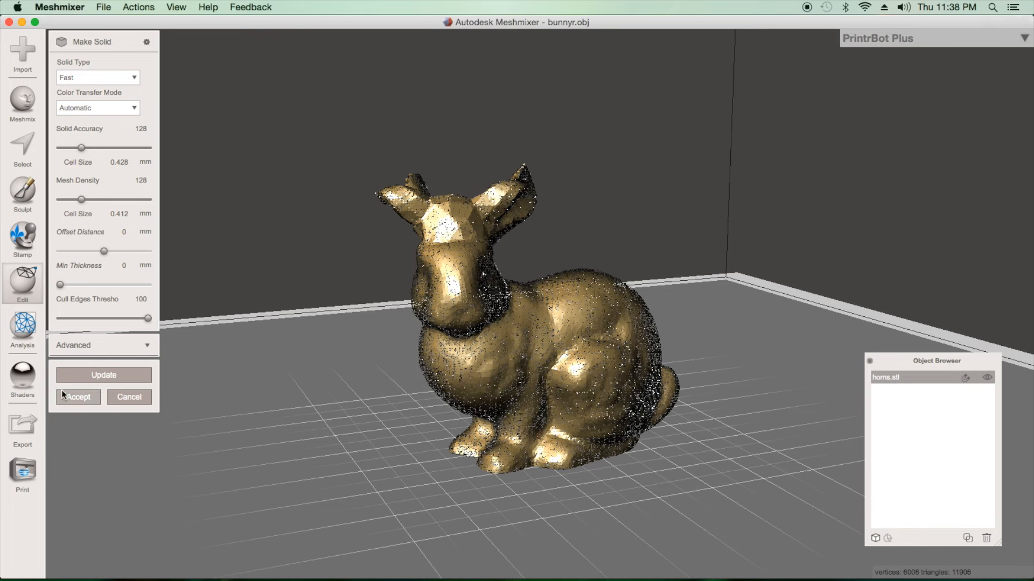
{"action": "left_click", "coordinate": [74, 396]}
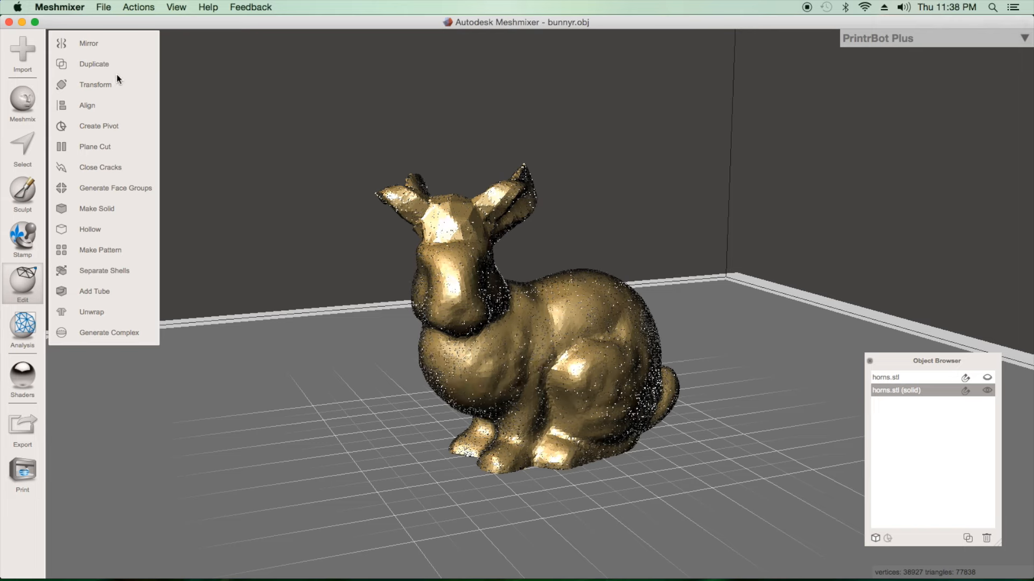
- Raise the solid horned bunny about 10.4 mm in Y with Transform and accept the move
{"action": "left_click", "coordinate": [108, 85]}
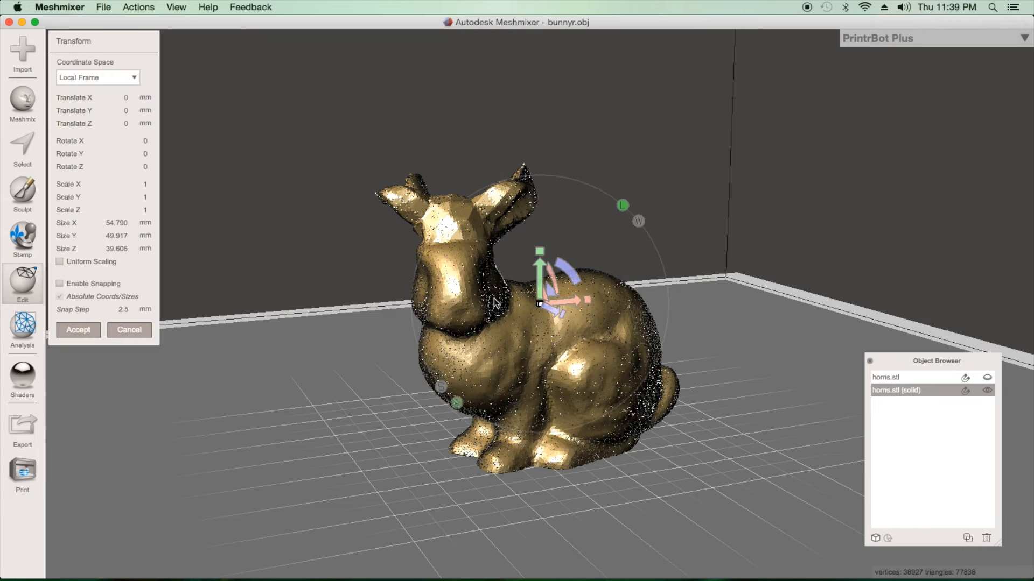
{"action": "left_click_drag", "start_coordinate": [541, 277], "coordinate": [535, 245]}
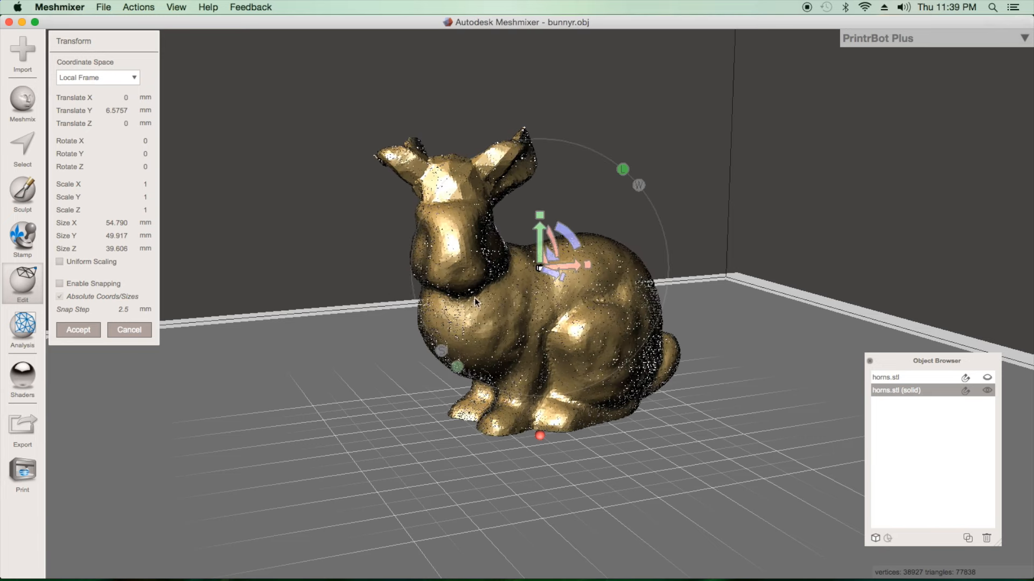
{"action": "left_click_drag", "start_coordinate": [536, 239], "coordinate": [543, 214]}
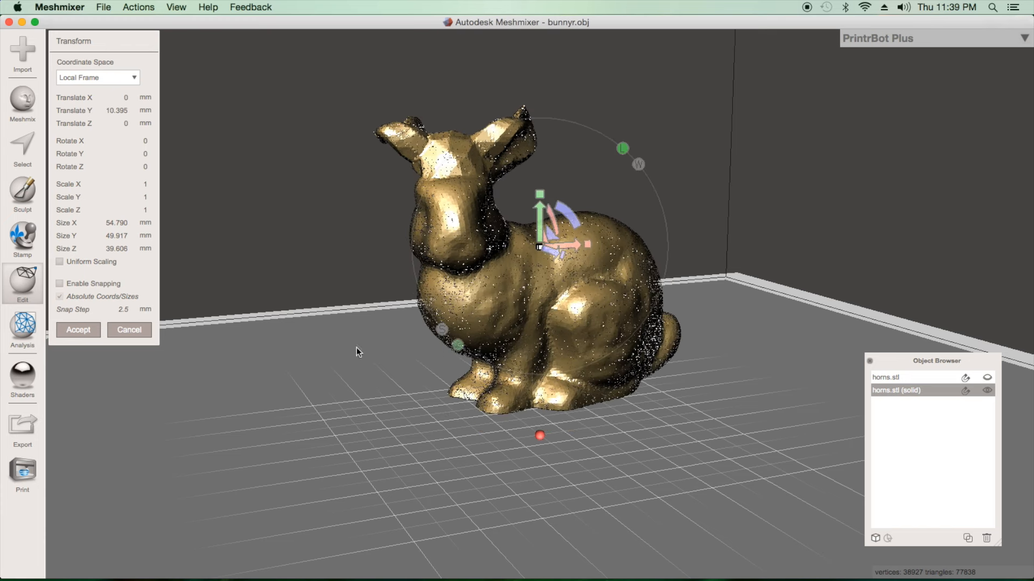
{"action": "right_click_drag", "start_coordinate": [661, 408], "coordinate": [595, 424]}
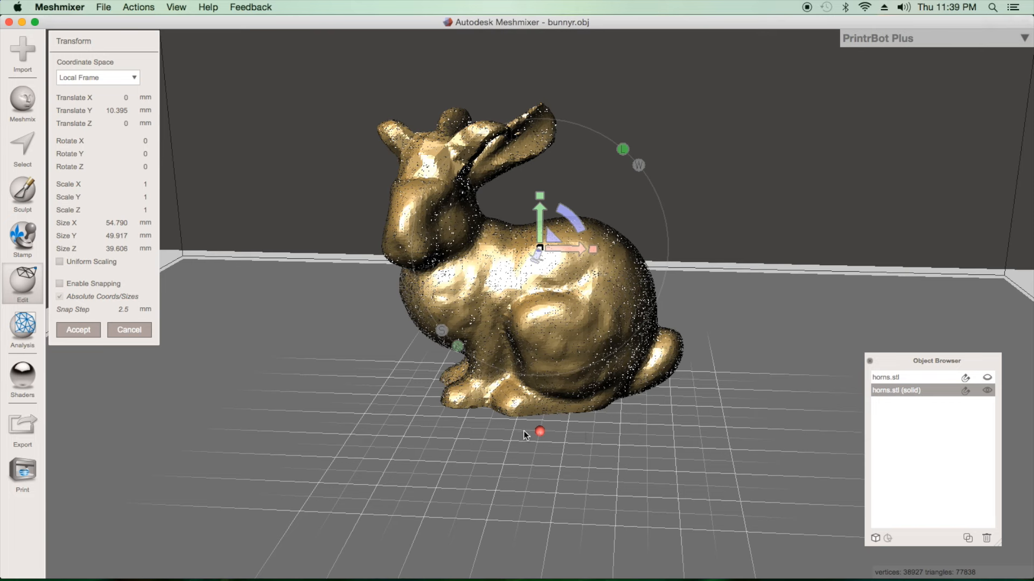
{"action": "left_click", "coordinate": [91, 334]}
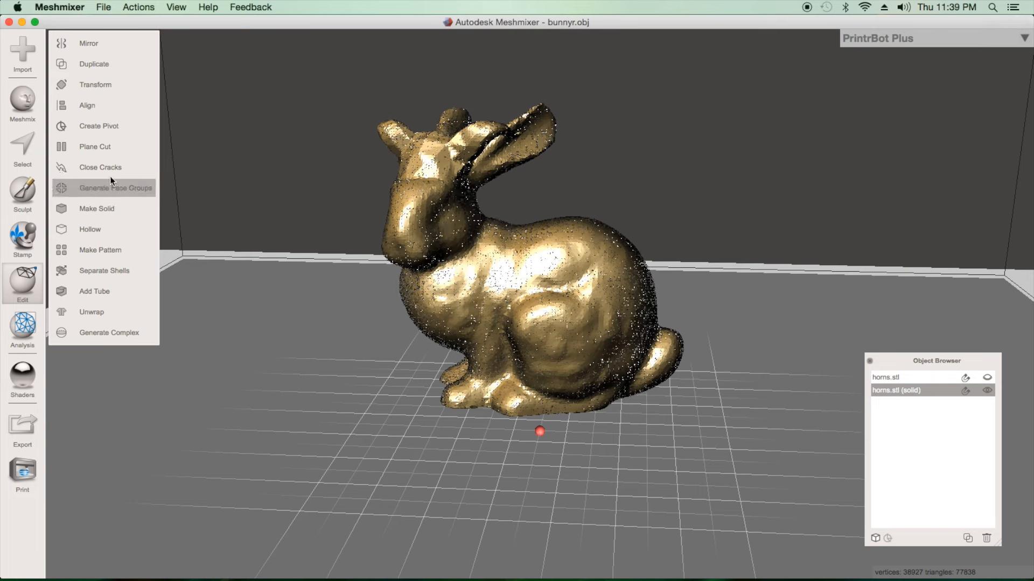
- Paint a trial selection over the solid bunny's head, chest and flank with the size 55 Unwrap Brush, and clear it
{"action": "left_click", "coordinate": [24, 140]}
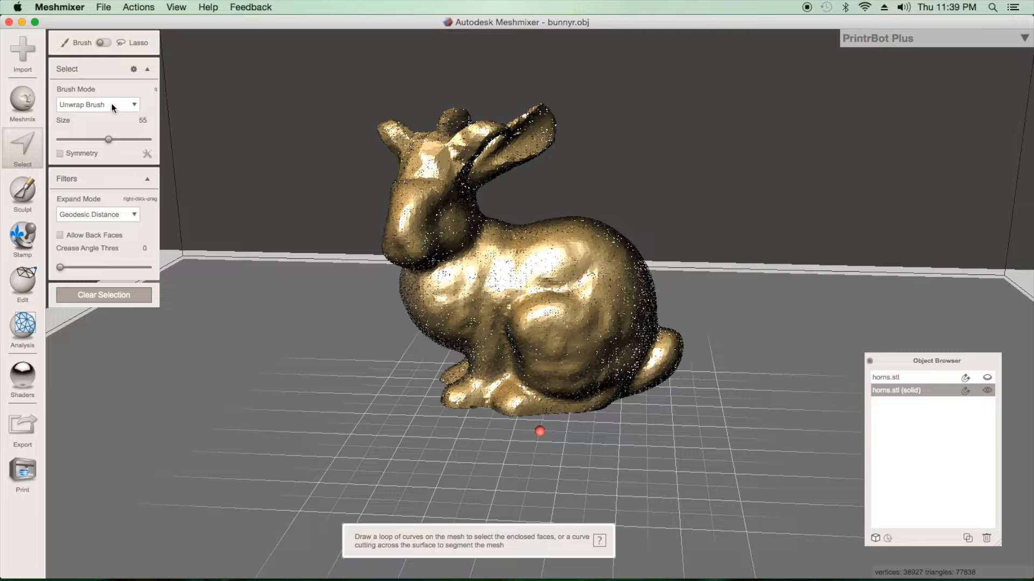
{"action": "mouse_move", "coordinate": [519, 238]}
{"action": "left_mouse_down"}
{"action": "mouse_move", "coordinate": [635, 279]}
{"action": "mouse_move", "coordinate": [621, 281]}
{"action": "mouse_move", "coordinate": [592, 237]}
{"action": "mouse_move", "coordinate": [551, 212]}
{"action": "mouse_move", "coordinate": [543, 221]}
{"action": "left_mouse_up"}
{"action": "left_click_drag", "start_coordinate": [582, 259], "coordinate": [535, 306]}
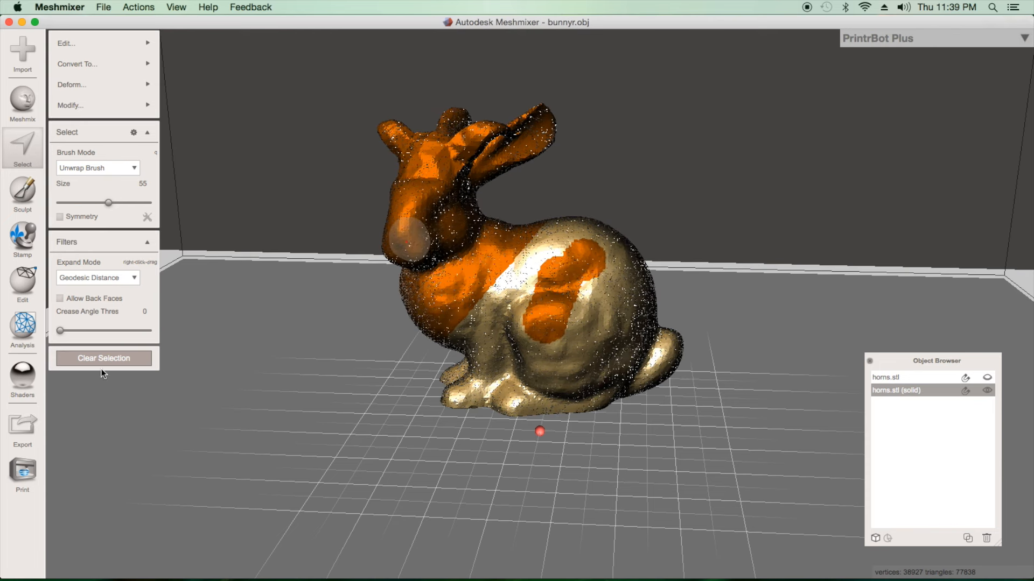
{"action": "left_click", "coordinate": [107, 356]}
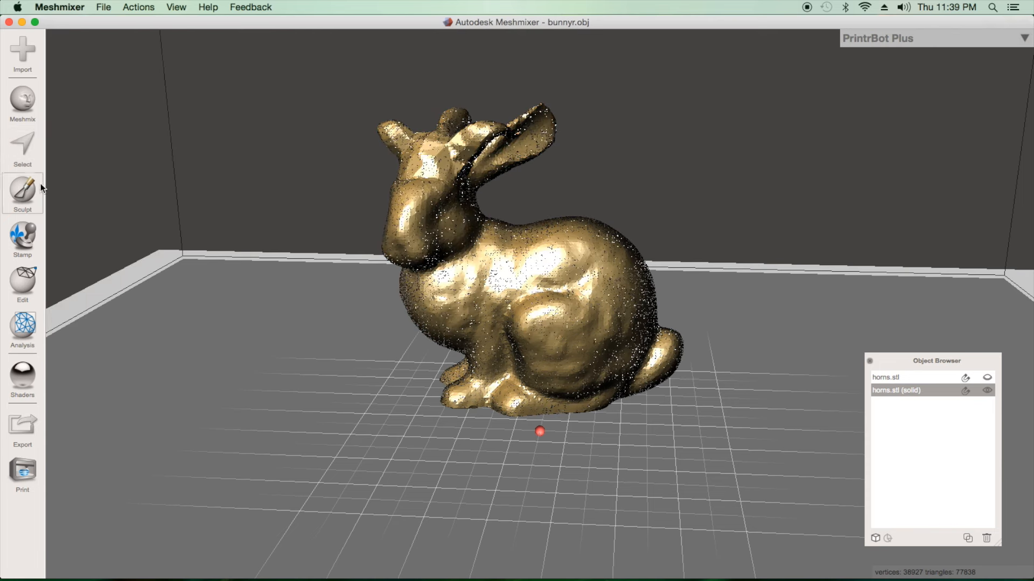
- Paint a trial selection over the solid bunny's hindquarters with the size 55 brush and a small spot on the chest at size 11
{"action": "left_click", "coordinate": [23, 145]}
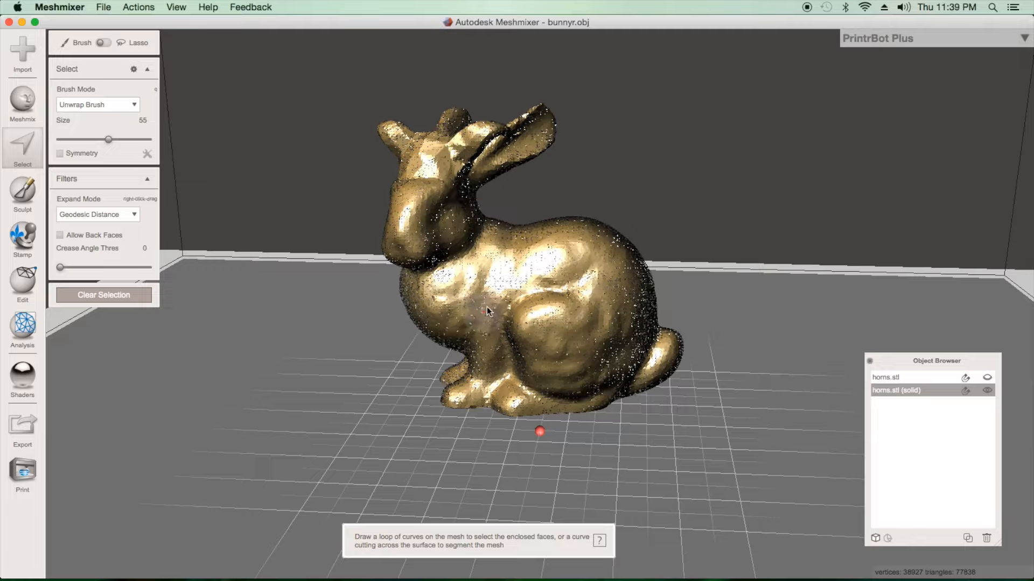
{"action": "mouse_move", "coordinate": [596, 289]}
{"action": "left_mouse_down"}
{"action": "mouse_move", "coordinate": [546, 290]}
{"action": "mouse_move", "coordinate": [553, 330]}
{"action": "mouse_move", "coordinate": [611, 392]}
{"action": "mouse_move", "coordinate": [672, 342]}
{"action": "mouse_move", "coordinate": [635, 388]}
{"action": "mouse_move", "coordinate": [652, 323]}
{"action": "mouse_move", "coordinate": [595, 231]}
{"action": "mouse_move", "coordinate": [561, 224]}
{"action": "mouse_move", "coordinate": [543, 323]}
{"action": "left_mouse_up"}
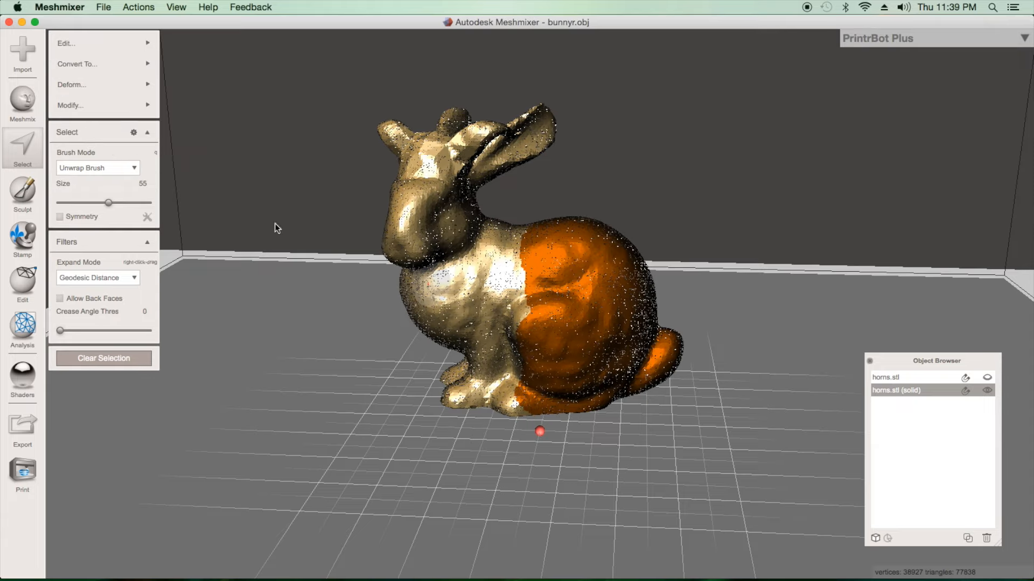
{"action": "left_click", "coordinate": [124, 167]}
{"action": "left_click", "coordinate": [125, 169]}
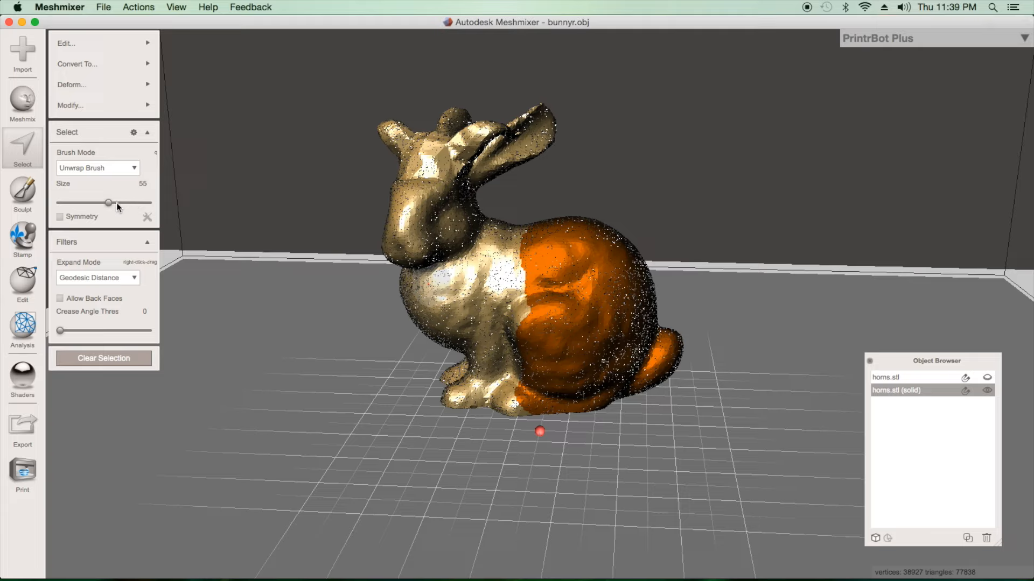
{"action": "left_click_drag", "start_coordinate": [107, 200], "coordinate": [68, 202]}
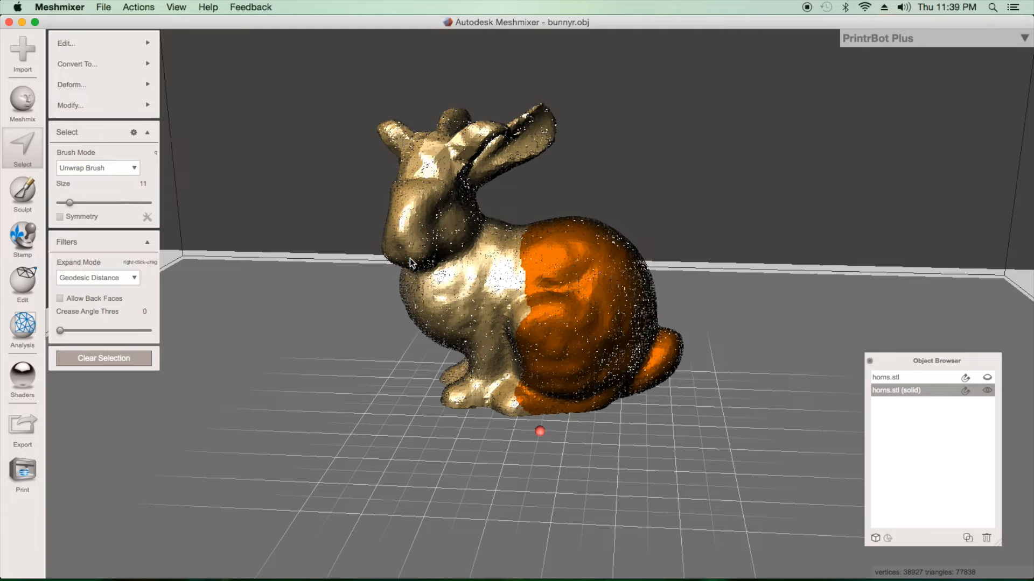
{"action": "mouse_move", "coordinate": [451, 301]}
{"action": "left_mouse_down"}
{"action": "mouse_move", "coordinate": [485, 306]}
{"action": "mouse_move", "coordinate": [481, 327]}
{"action": "left_mouse_up"}
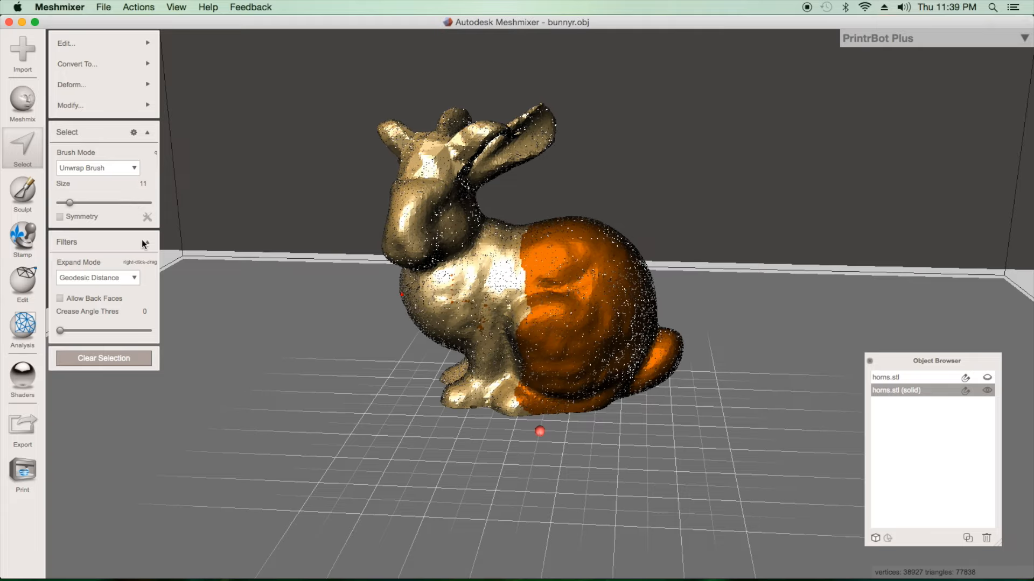
- Set the selection brush size to 80, extend the trial selection over the front legs and feet, and clear it
{"action": "left_click_drag", "start_coordinate": [70, 203], "coordinate": [131, 203]}
{"action": "mouse_move", "coordinate": [438, 312]}
{"action": "left_mouse_down"}
{"action": "mouse_move", "coordinate": [503, 304]}
{"action": "mouse_move", "coordinate": [498, 347]}
{"action": "mouse_move", "coordinate": [461, 377]}
{"action": "mouse_move", "coordinate": [457, 396]}
{"action": "mouse_move", "coordinate": [529, 402]}
{"action": "mouse_move", "coordinate": [654, 359]}
{"action": "mouse_move", "coordinate": [573, 277]}
{"action": "left_mouse_up"}
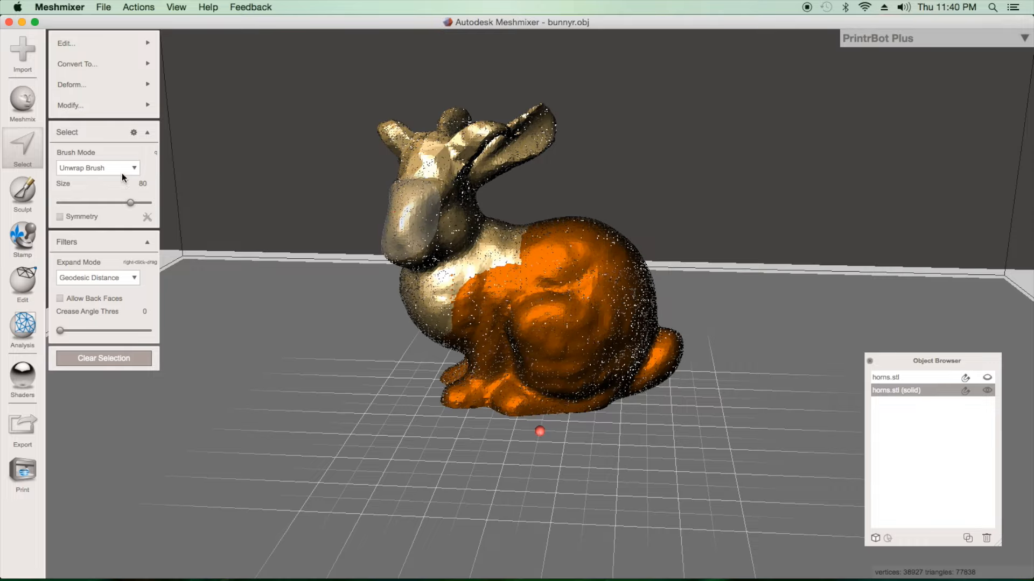
{"action": "left_click", "coordinate": [121, 359]}
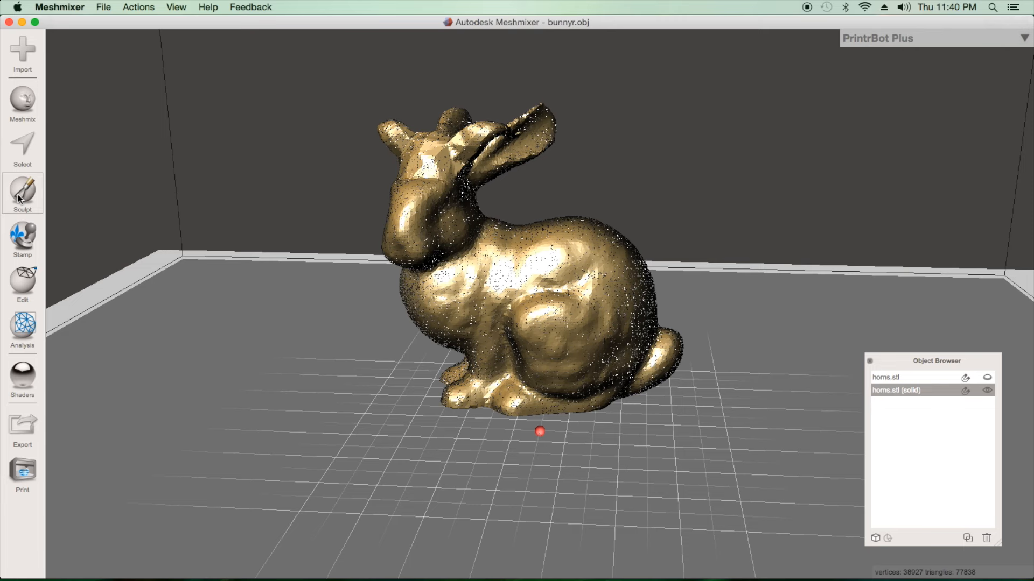
- Select the bunny's whole head and neck by drawing a freehand loop around them, and clear the selection
{"action": "left_click", "coordinate": [23, 145]}
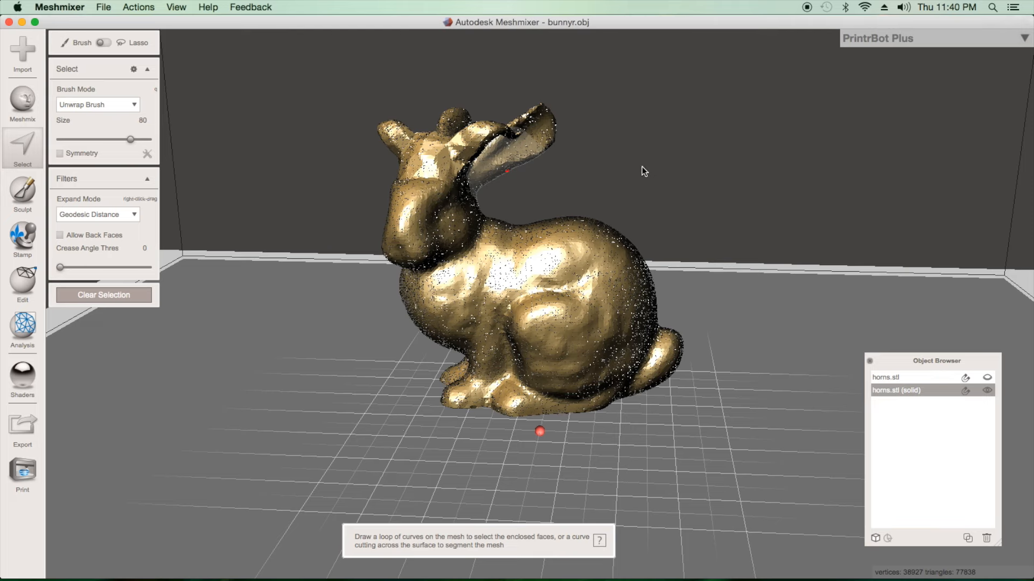
{"action": "mouse_move", "coordinate": [601, 179]}
{"action": "left_mouse_down"}
{"action": "mouse_move", "coordinate": [378, 315]}
{"action": "mouse_move", "coordinate": [386, 347]}
{"action": "mouse_move", "coordinate": [581, 466]}
{"action": "mouse_move", "coordinate": [756, 290]}
{"action": "mouse_move", "coordinate": [617, 187]}
{"action": "mouse_move", "coordinate": [587, 188]}
{"action": "left_mouse_up"}
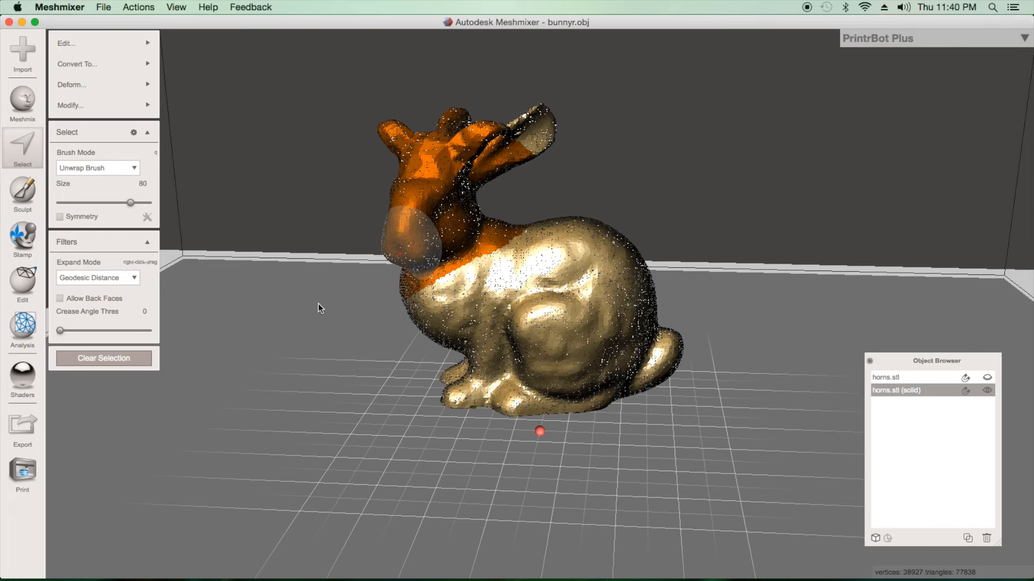
{"action": "left_click", "coordinate": [95, 361]}
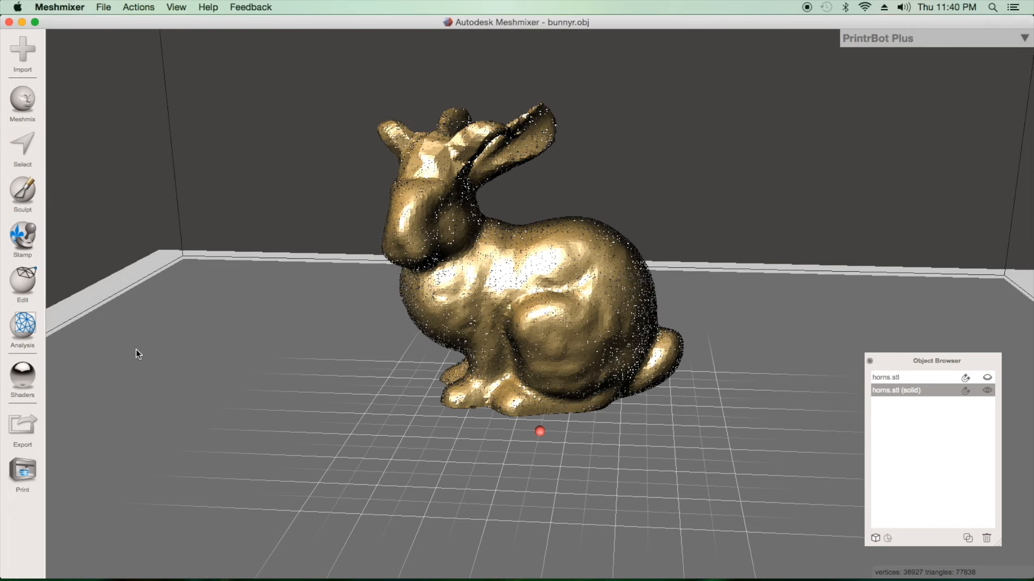
- Paint a selection over the bunny's body, muzzle and ears from all sides with the size 80 brush, leaving the horns unselected
{"action": "left_click", "coordinate": [22, 147]}
{"action": "mouse_move", "coordinate": [547, 261]}
{"action": "left_mouse_down"}
{"action": "mouse_move", "coordinate": [587, 259]}
{"action": "mouse_move", "coordinate": [636, 360]}
{"action": "mouse_move", "coordinate": [468, 372]}
{"action": "mouse_move", "coordinate": [419, 290]}
{"action": "mouse_move", "coordinate": [517, 238]}
{"action": "mouse_move", "coordinate": [476, 236]}
{"action": "mouse_move", "coordinate": [425, 194]}
{"action": "mouse_move", "coordinate": [364, 212]}
{"action": "mouse_move", "coordinate": [363, 224]}
{"action": "left_mouse_up"}
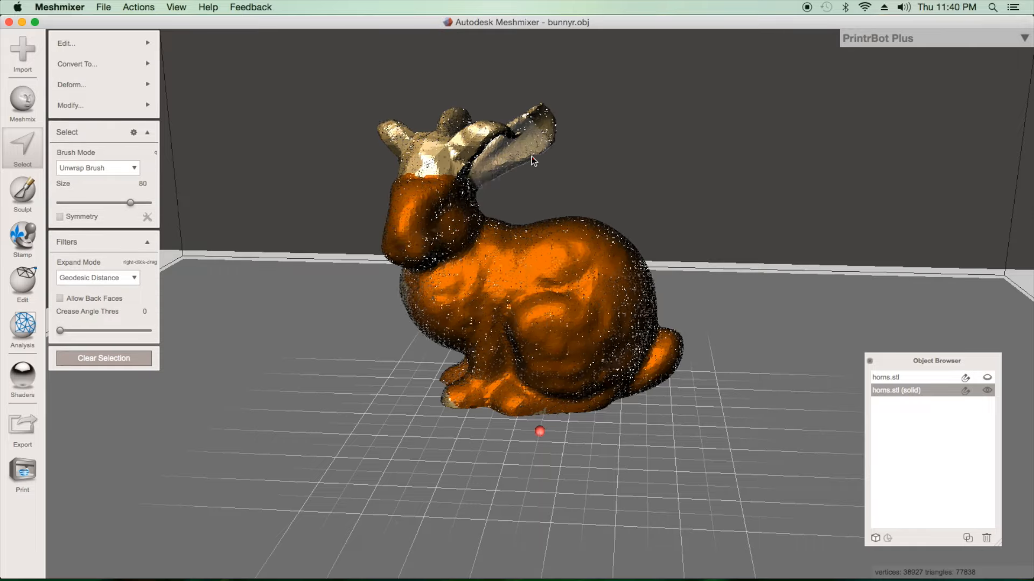
{"action": "mouse_move", "coordinate": [552, 116]}
{"action": "left_mouse_down"}
{"action": "mouse_move", "coordinate": [517, 153]}
{"action": "mouse_move", "coordinate": [498, 154]}
{"action": "mouse_move", "coordinate": [540, 215]}
{"action": "left_mouse_up"}
{"action": "right_click_drag", "start_coordinate": [538, 212], "coordinate": [351, 302]}
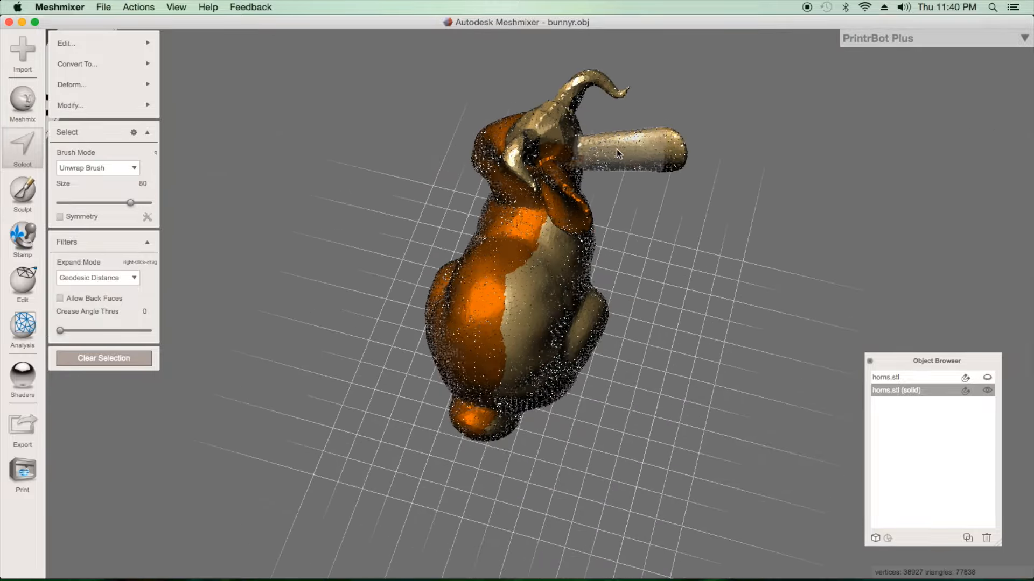
{"action": "left_click_drag", "start_coordinate": [619, 150], "coordinate": [673, 156]}
{"action": "mouse_move", "coordinate": [589, 237]}
{"action": "left_mouse_down"}
{"action": "mouse_move", "coordinate": [502, 278]}
{"action": "mouse_move", "coordinate": [544, 245]}
{"action": "mouse_move", "coordinate": [603, 230]}
{"action": "mouse_move", "coordinate": [581, 333]}
{"action": "mouse_move", "coordinate": [538, 377]}
{"action": "mouse_move", "coordinate": [485, 350]}
{"action": "mouse_move", "coordinate": [551, 289]}
{"action": "left_mouse_up"}
{"action": "right_click_drag", "start_coordinate": [615, 376], "coordinate": [451, 281]}
{"action": "mouse_move", "coordinate": [442, 321]}
{"action": "left_mouse_down"}
{"action": "mouse_move", "coordinate": [554, 349]}
{"action": "mouse_move", "coordinate": [664, 234]}
{"action": "mouse_move", "coordinate": [641, 302]}
{"action": "mouse_move", "coordinate": [641, 228]}
{"action": "mouse_move", "coordinate": [601, 210]}
{"action": "left_mouse_up"}
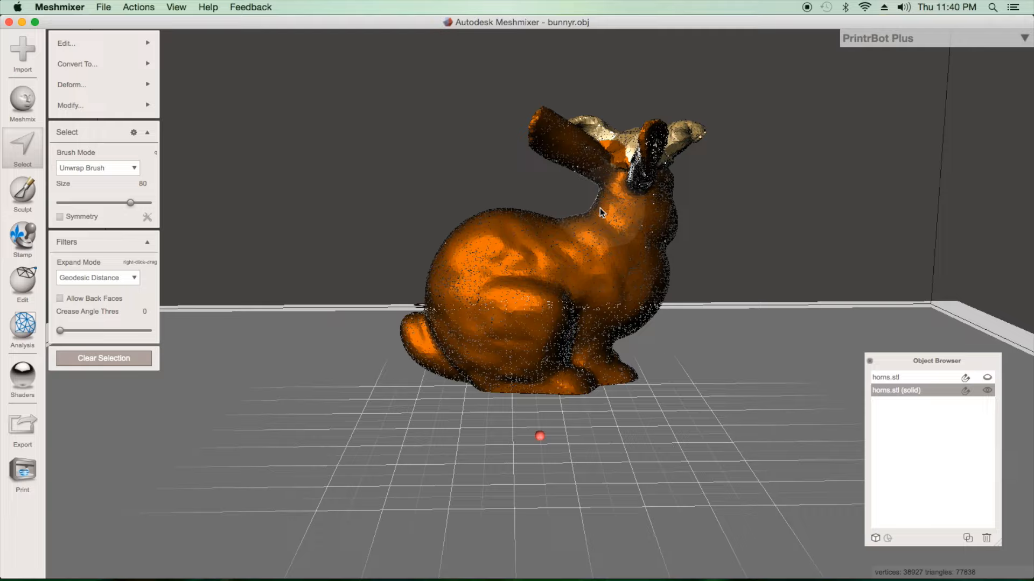
{"action": "right_click_drag", "start_coordinate": [670, 304], "coordinate": [532, 305]}
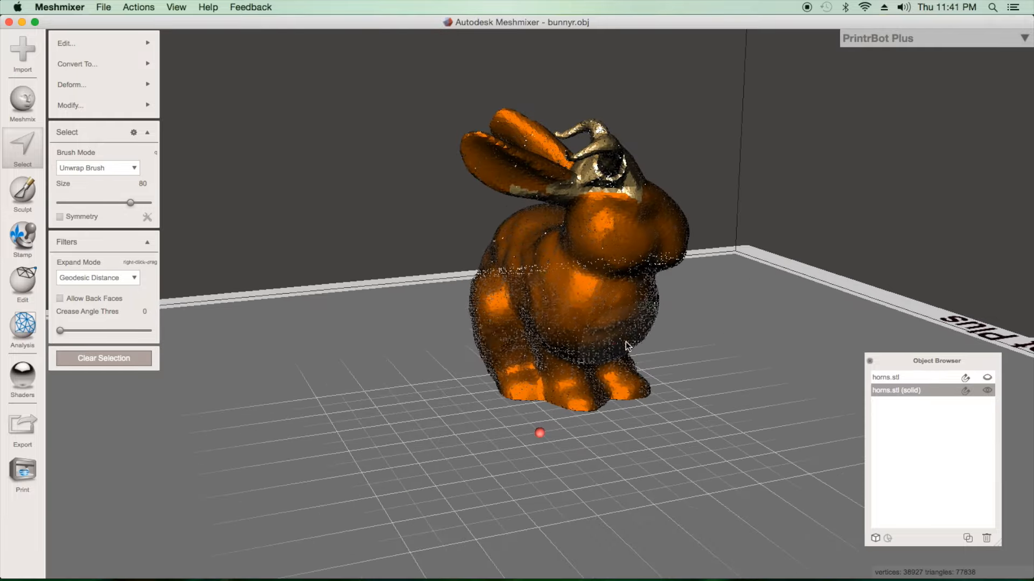
{"action": "right_click_drag", "start_coordinate": [684, 441], "coordinate": [503, 410]}
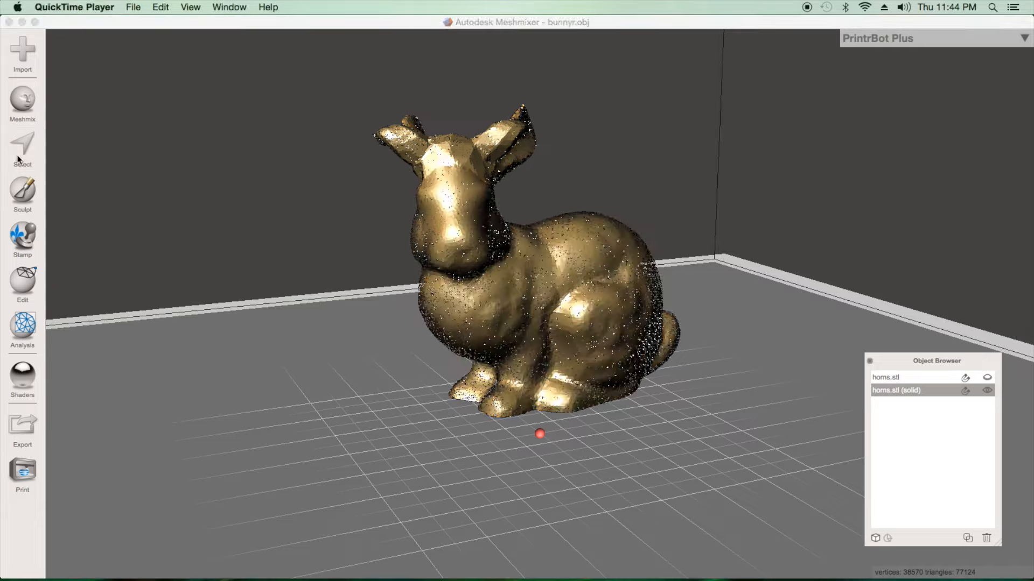
- Paint a trial selection on the bunny's haunch, and replace it with a freehand loop selection around the horned head
{"action": "left_click", "coordinate": [24, 150]}
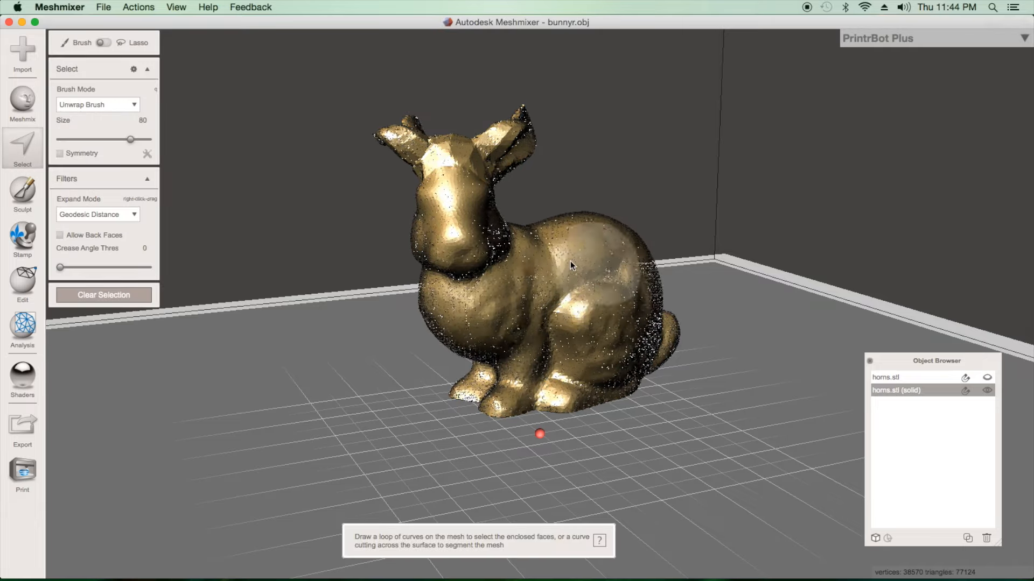
{"action": "left_click_drag", "start_coordinate": [600, 345], "coordinate": [629, 349]}
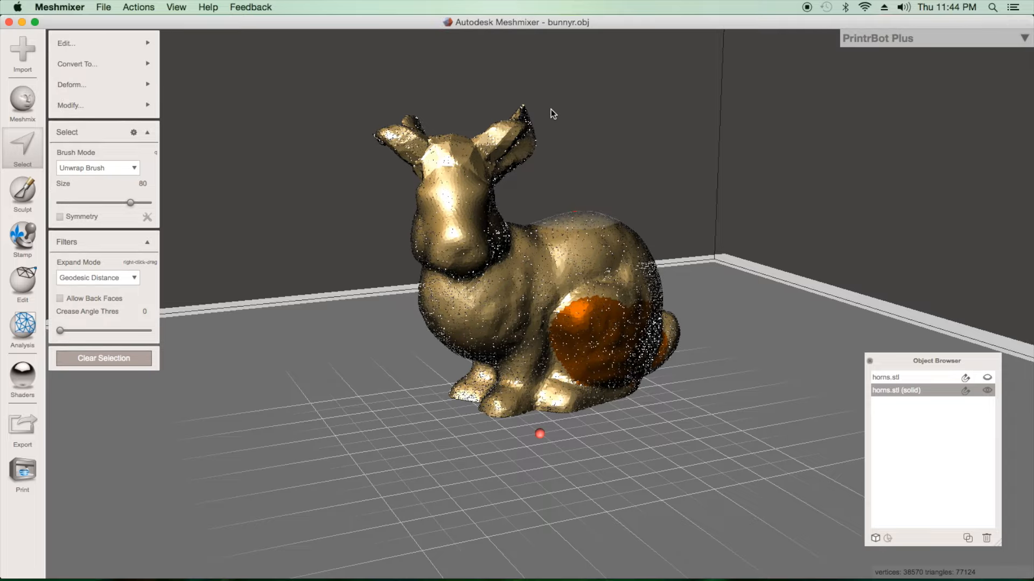
{"action": "mouse_move", "coordinate": [561, 95]}
{"action": "left_mouse_down"}
{"action": "mouse_move", "coordinate": [556, 153]}
{"action": "mouse_move", "coordinate": [518, 242]}
{"action": "mouse_move", "coordinate": [447, 280]}
{"action": "mouse_move", "coordinate": [396, 252]}
{"action": "mouse_move", "coordinate": [383, 177]}
{"action": "left_mouse_up"}
{"action": "left_click_drag", "start_coordinate": [393, 71], "coordinate": [561, 95]}
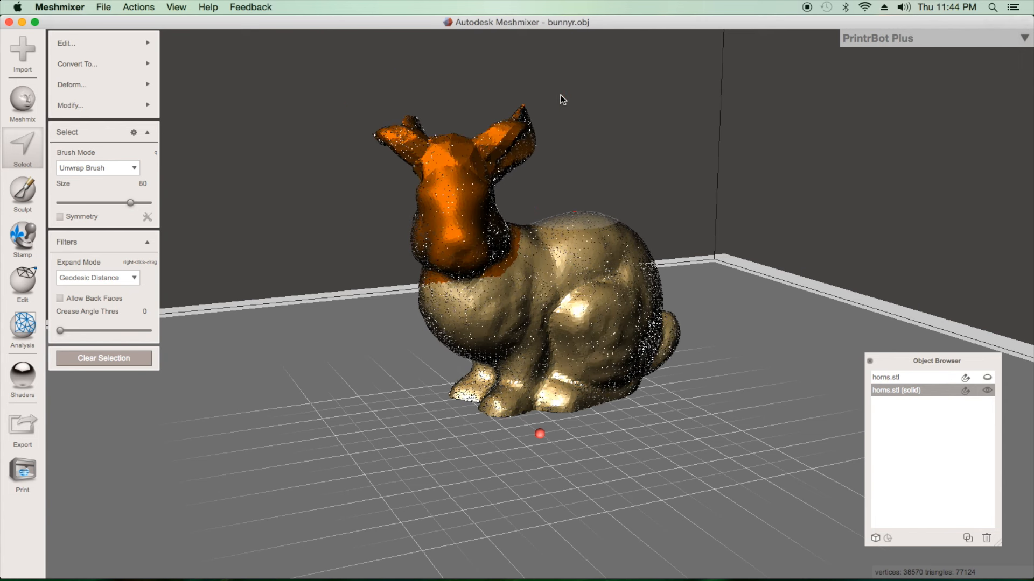
- Preview Erase & Fill on the selected head, inspect the filled area from several angles, and cancel the operation
{"action": "left_click", "coordinate": [132, 43]}
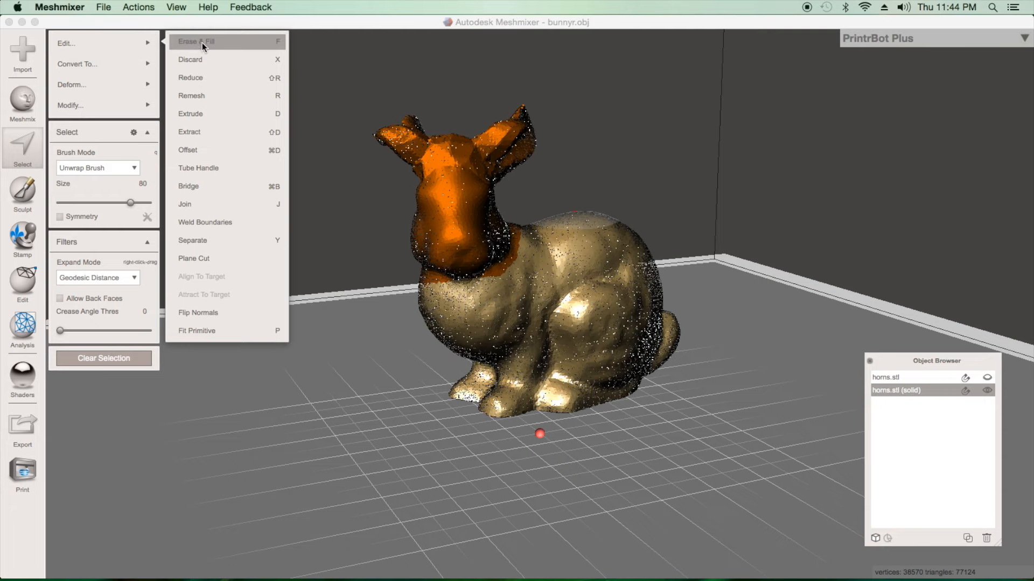
{"action": "left_click", "coordinate": [218, 43]}
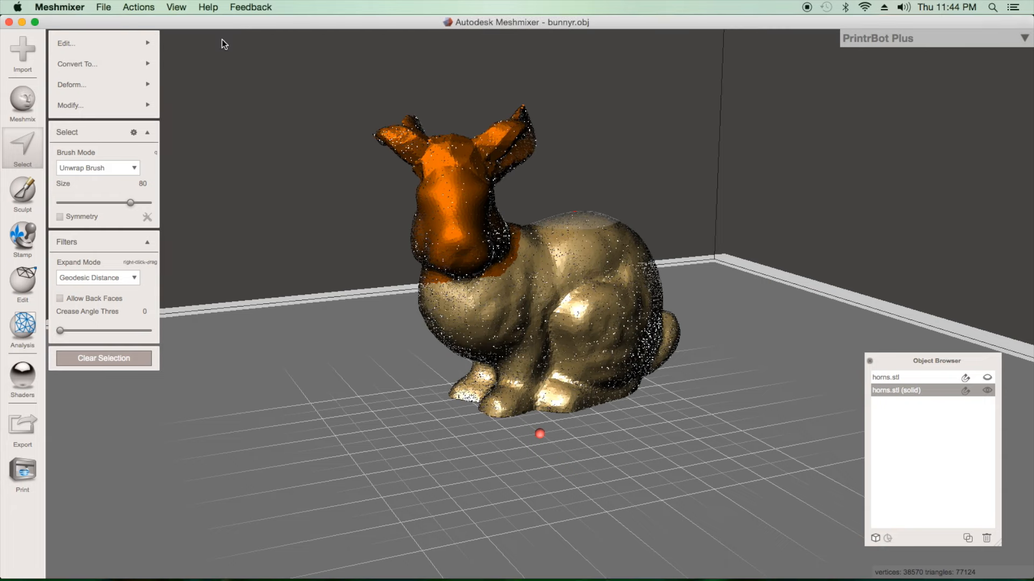
{"action": "right_click_drag", "start_coordinate": [389, 370], "coordinate": [526, 397]}
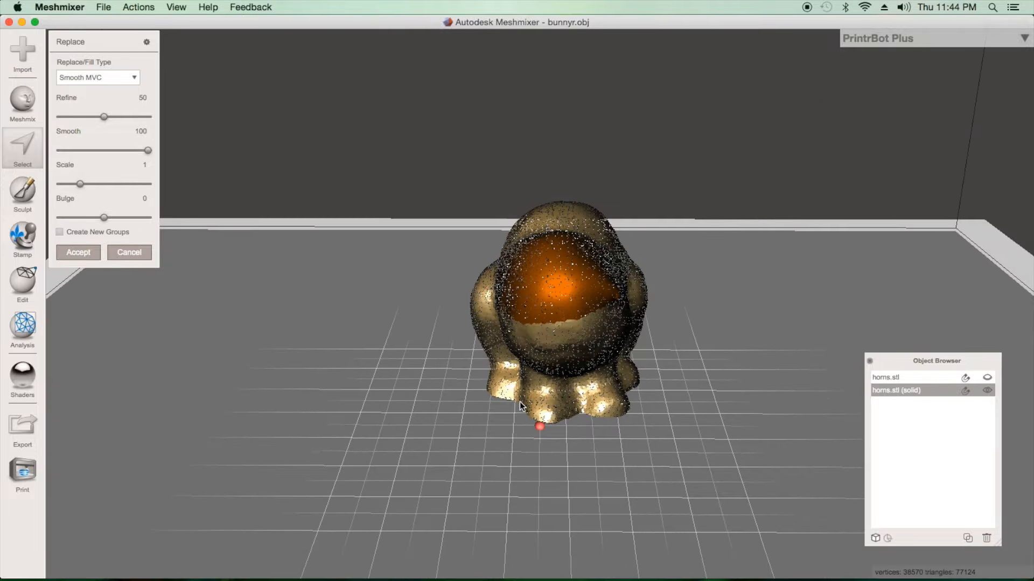
{"action": "right_click_drag", "start_coordinate": [533, 469], "coordinate": [360, 441]}
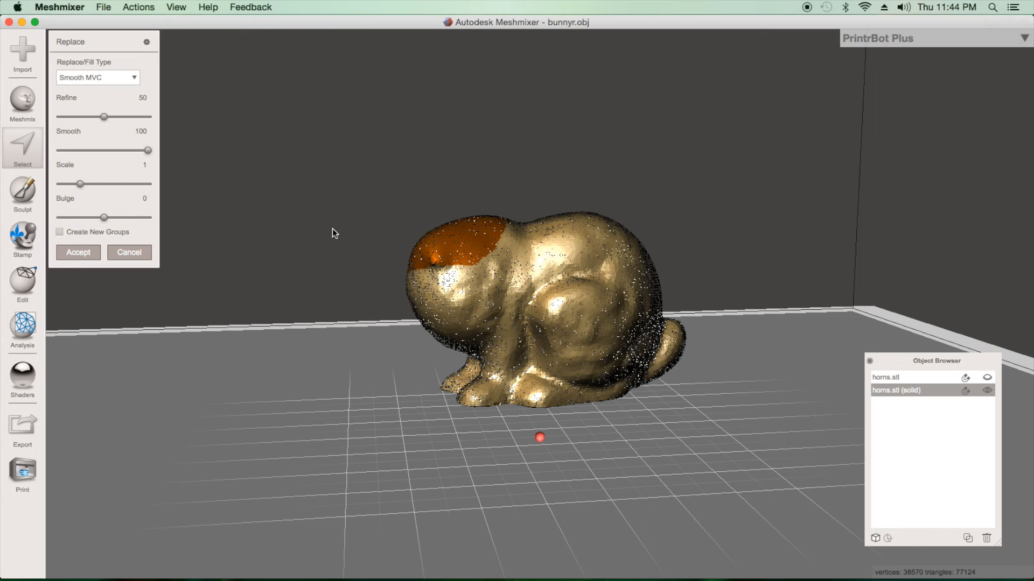
{"action": "left_click", "coordinate": [122, 257]}
- Draw a trial selection loop across the bunny's chest and front legs, and clear the selection
{"action": "right_click_drag", "start_coordinate": [243, 289], "coordinate": [591, 304]}
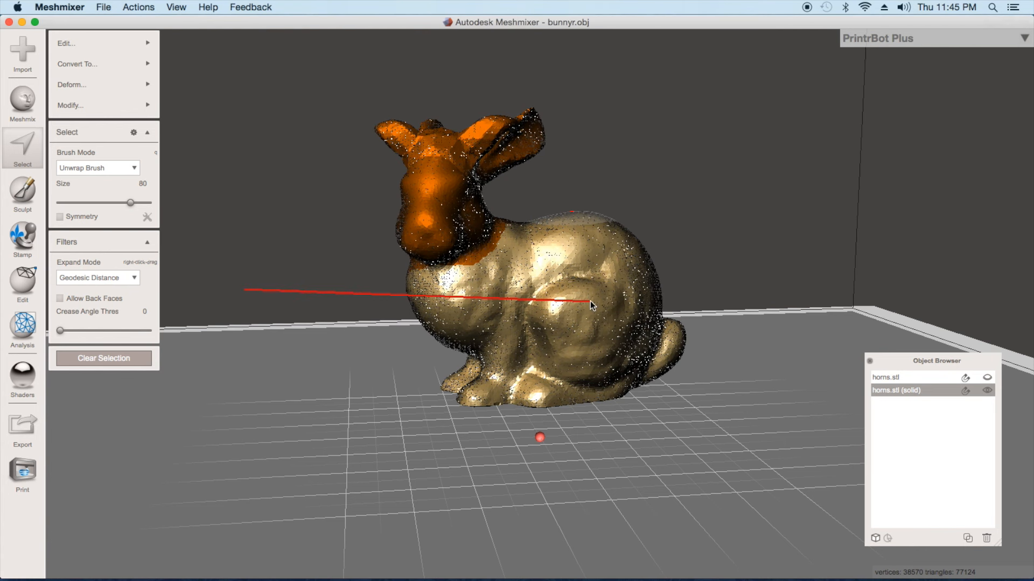
{"action": "right_click_drag", "start_coordinate": [590, 304], "coordinate": [407, 439]}
{"action": "mouse_move", "coordinate": [405, 436]}
{"action": "left_mouse_down"}
{"action": "mouse_move", "coordinate": [252, 289]}
{"action": "mouse_move", "coordinate": [442, 464]}
{"action": "mouse_move", "coordinate": [840, 424]}
{"action": "mouse_move", "coordinate": [683, 165]}
{"action": "mouse_move", "coordinate": [381, 81]}
{"action": "mouse_move", "coordinate": [238, 218]}
{"action": "mouse_move", "coordinate": [251, 321]}
{"action": "left_mouse_up"}
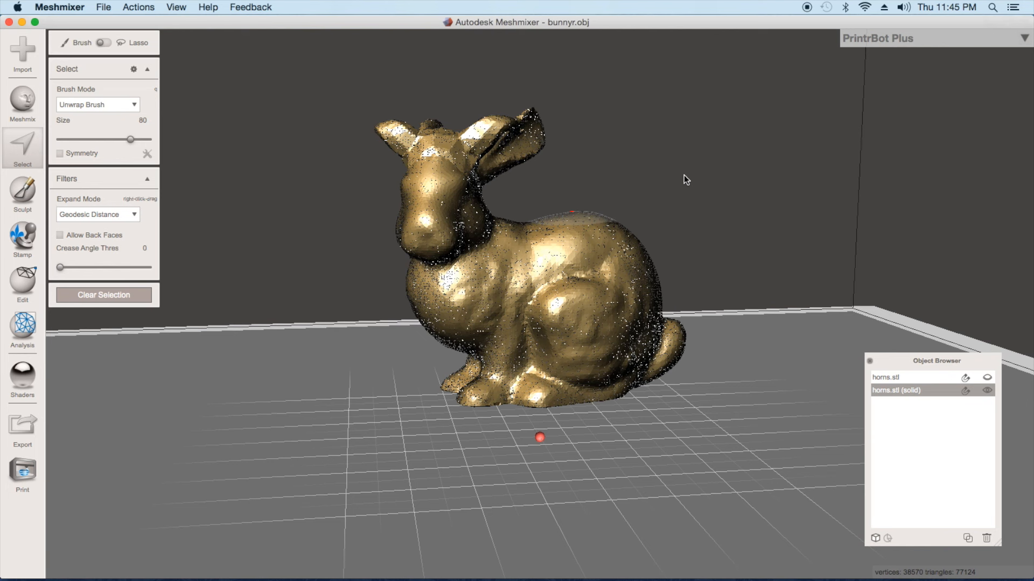
- Start closing the program, and cancel the exit without saving or discarding the changes
{"action": "left_click", "coordinate": [8, 22]}
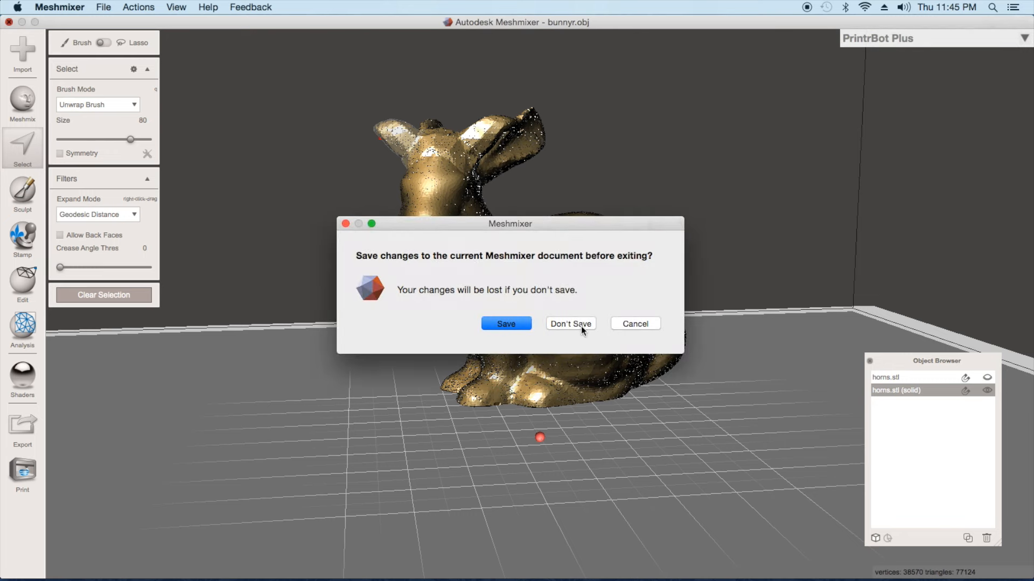
{"action": "left_click", "coordinate": [633, 324]}
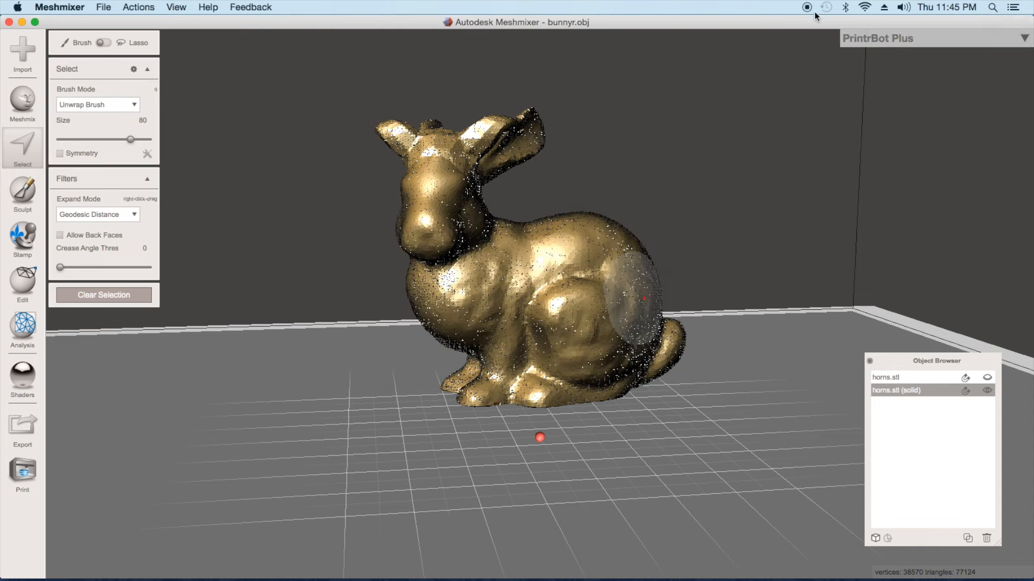